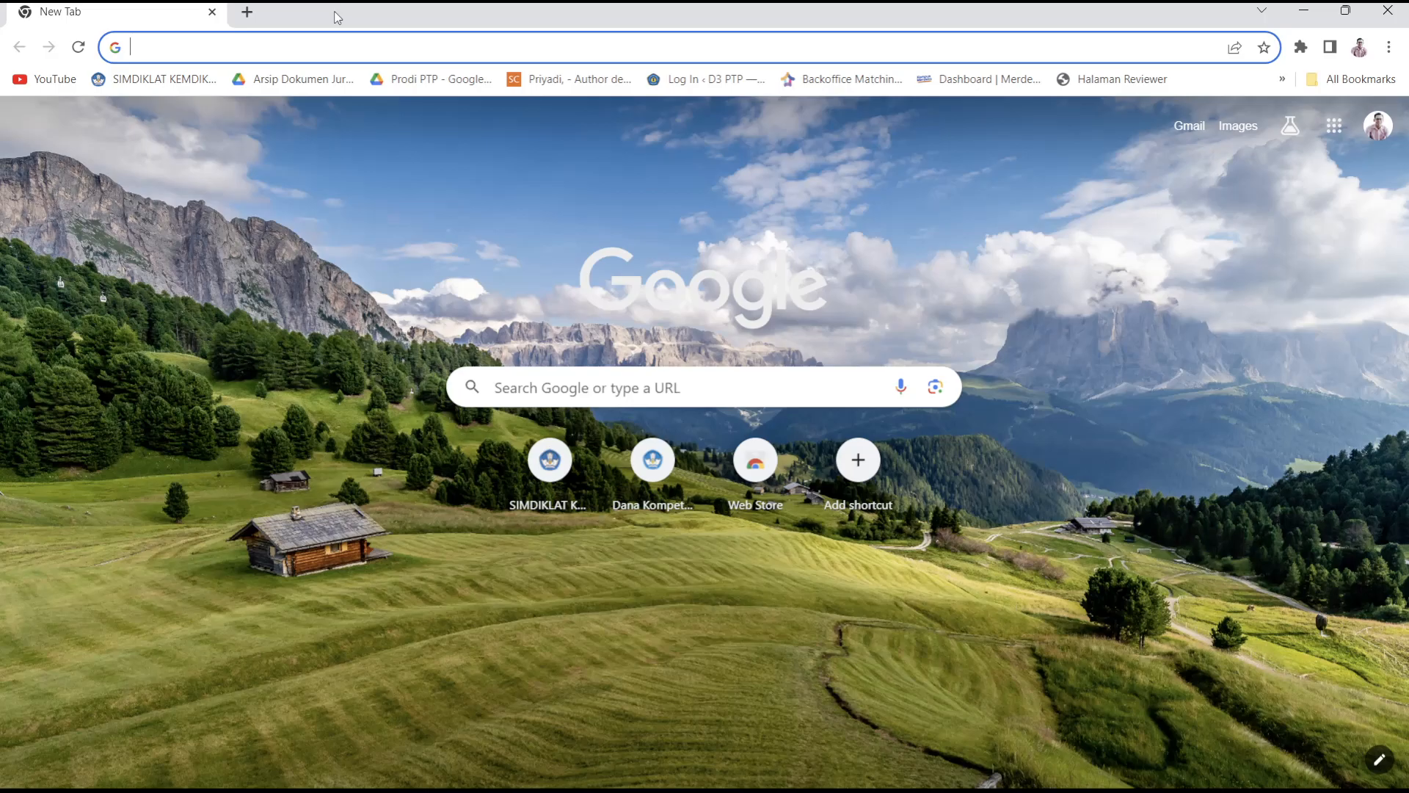
Step: Go to crop-monitoring.eos.com and log in by continuing with the Google account
left_click(259, 45)
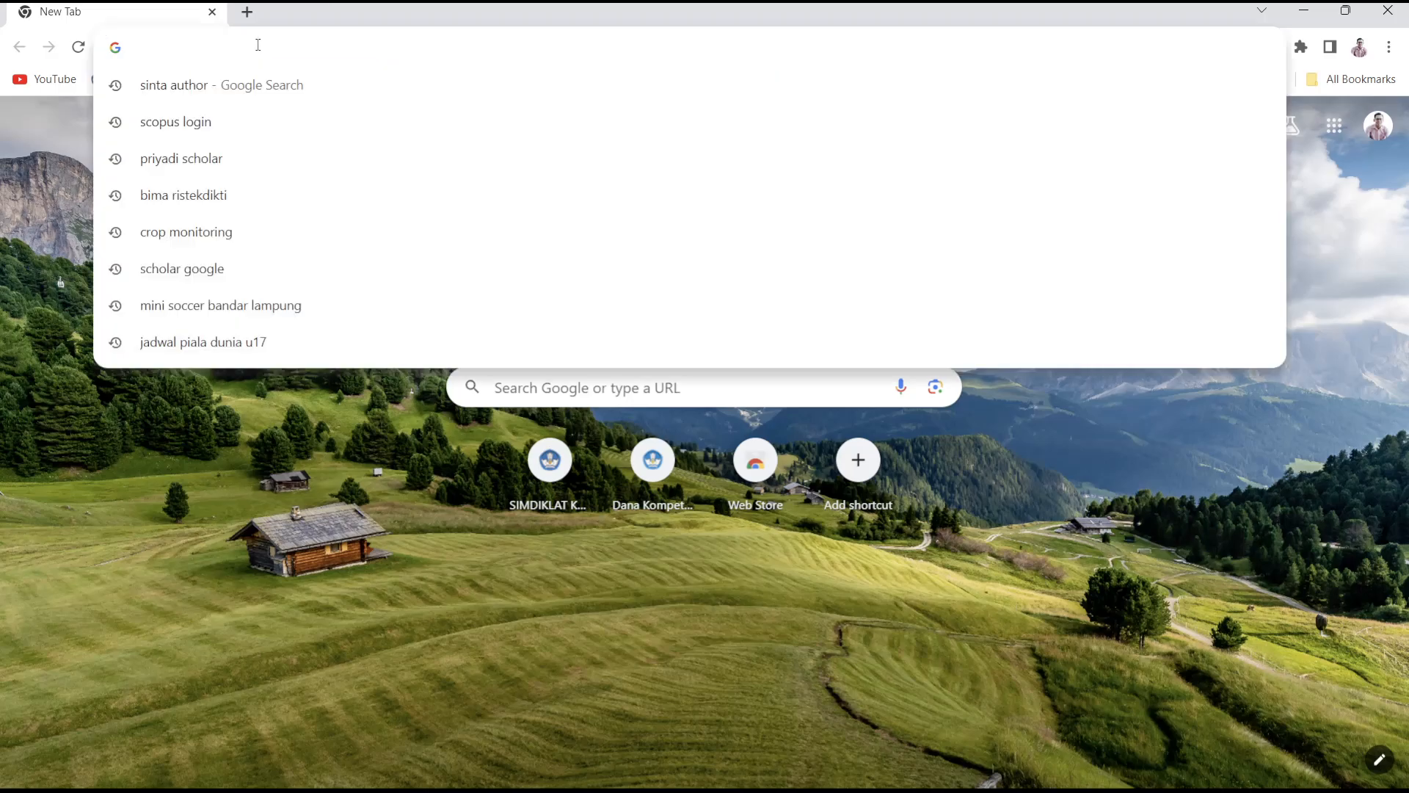
type("crop-monitoring.eos.com")
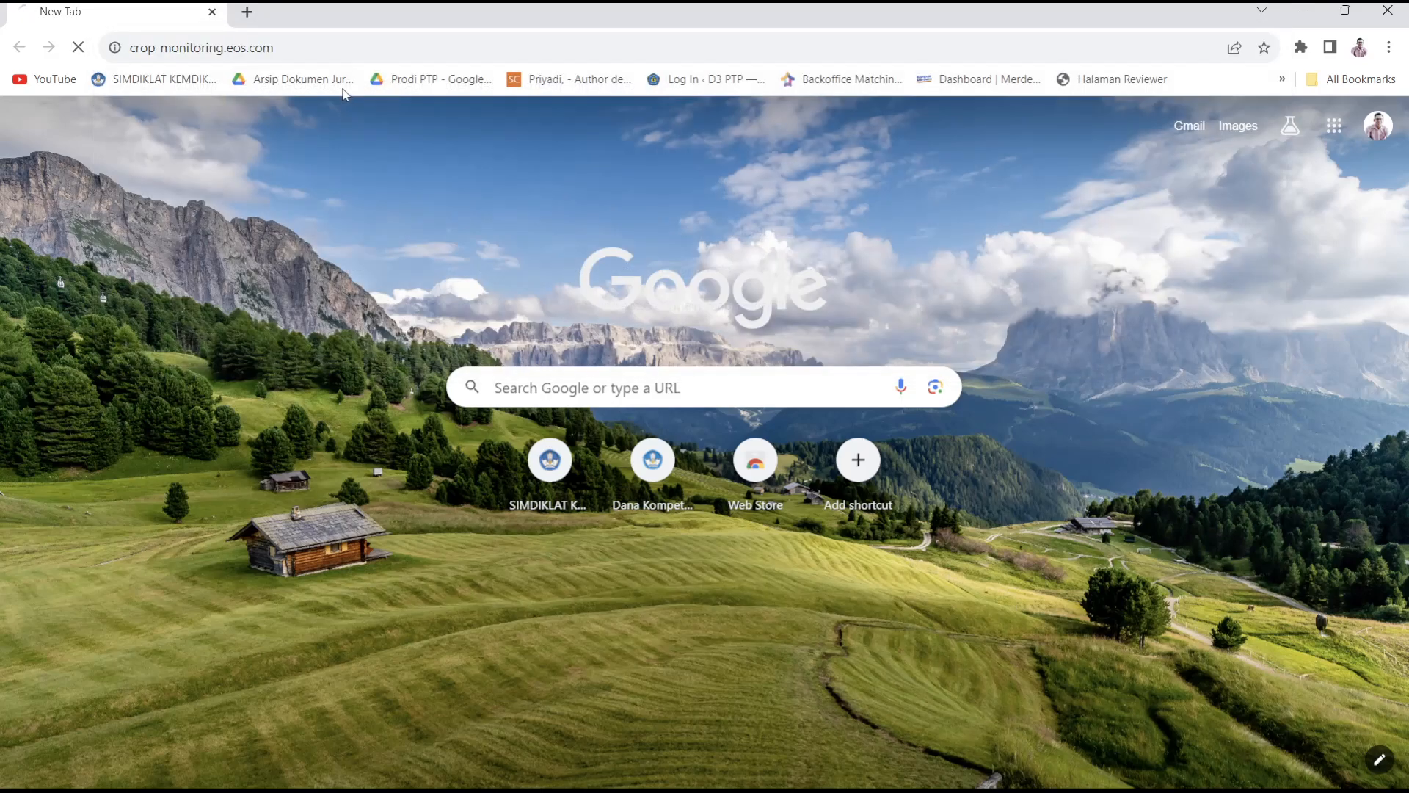
left_click(345, 94)
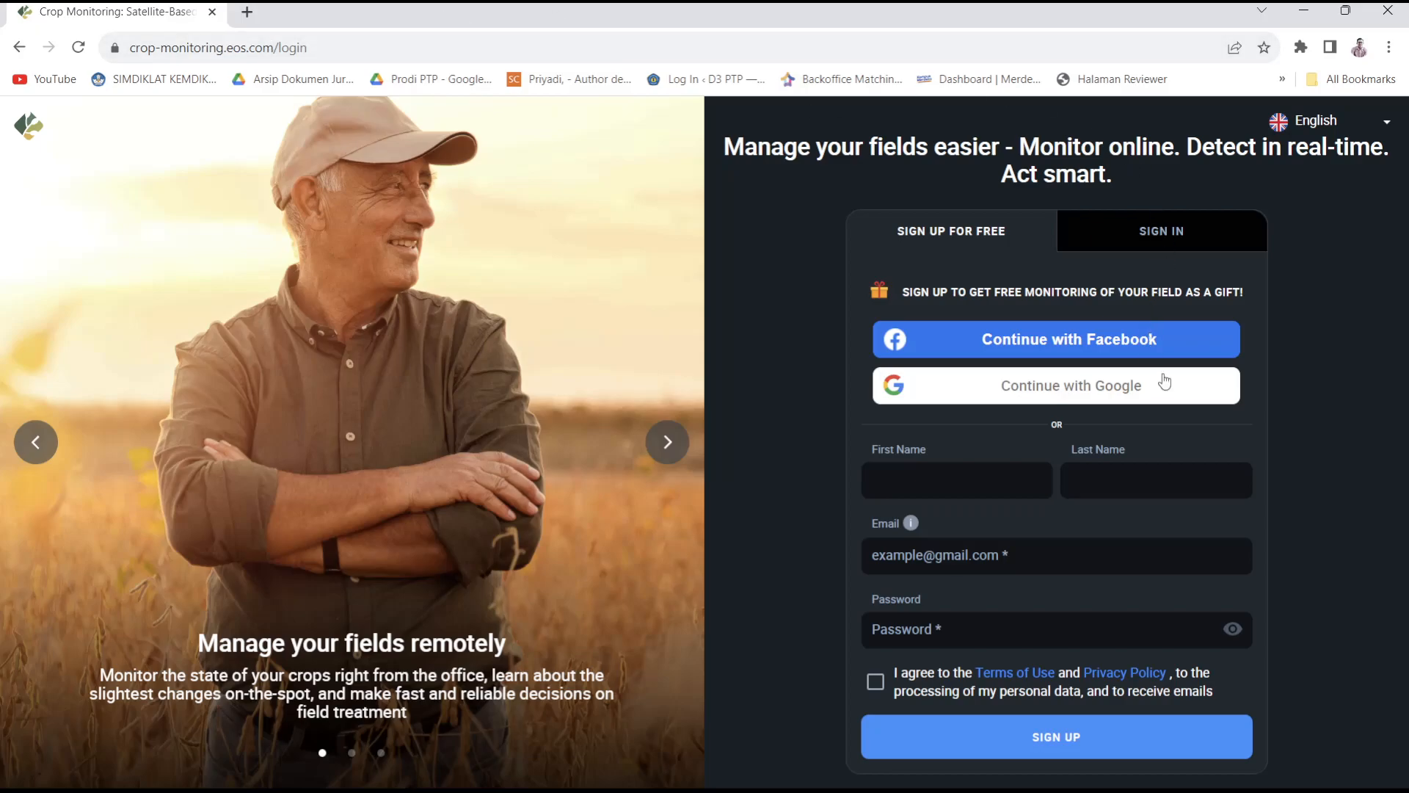
left_click(1100, 397)
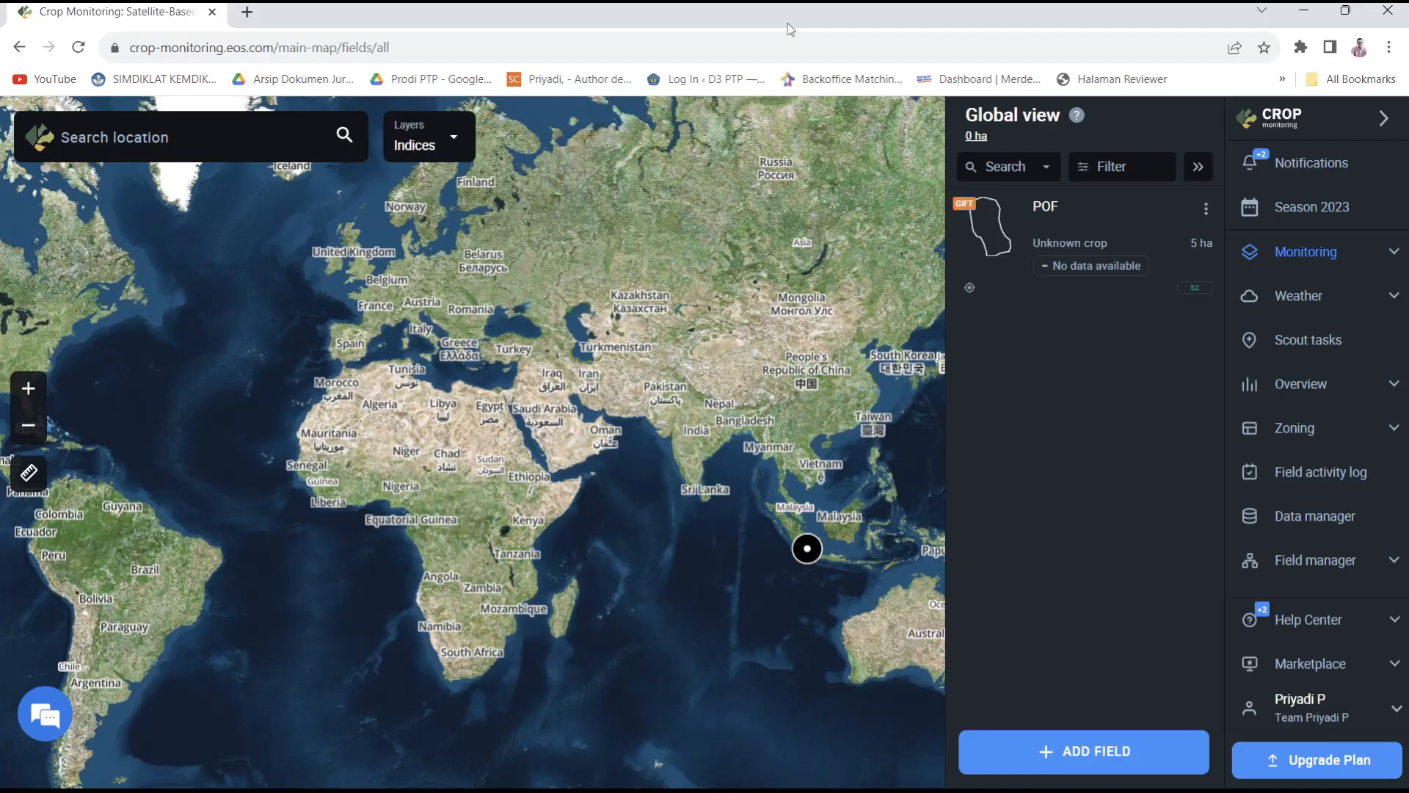
Step: Open the POF field and switch its map layer to the elevation map
left_click(1099, 232)
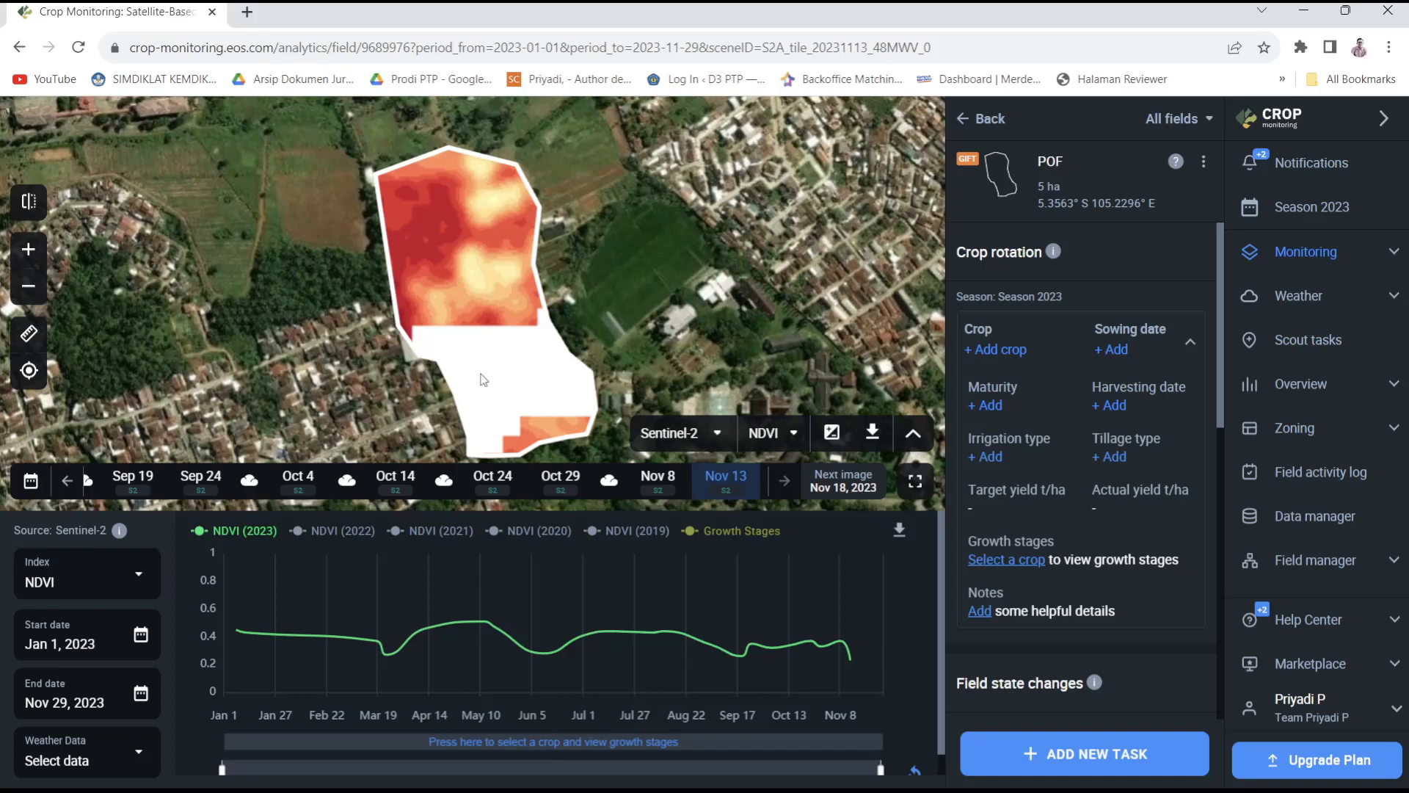
mouse_move(499, 213)
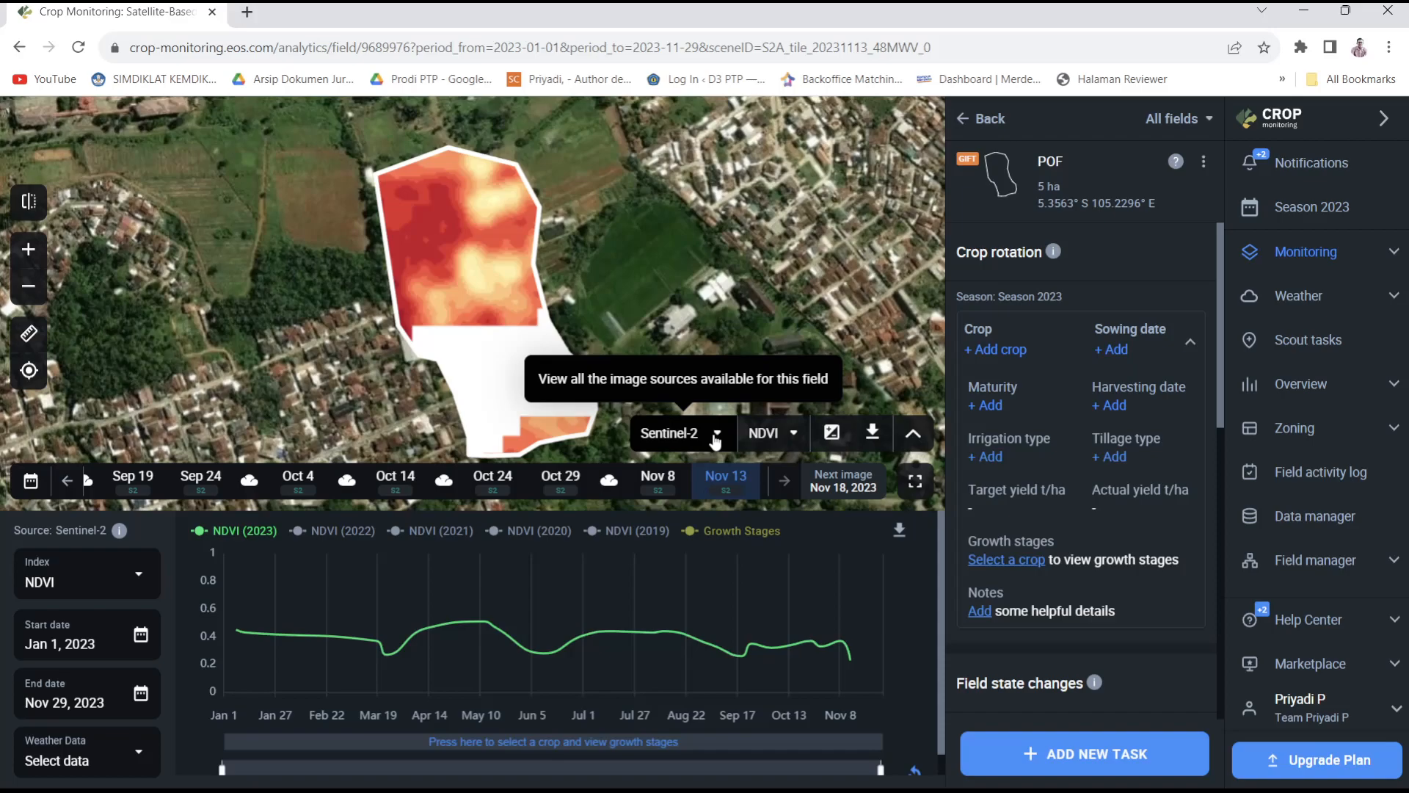
left_click(716, 438)
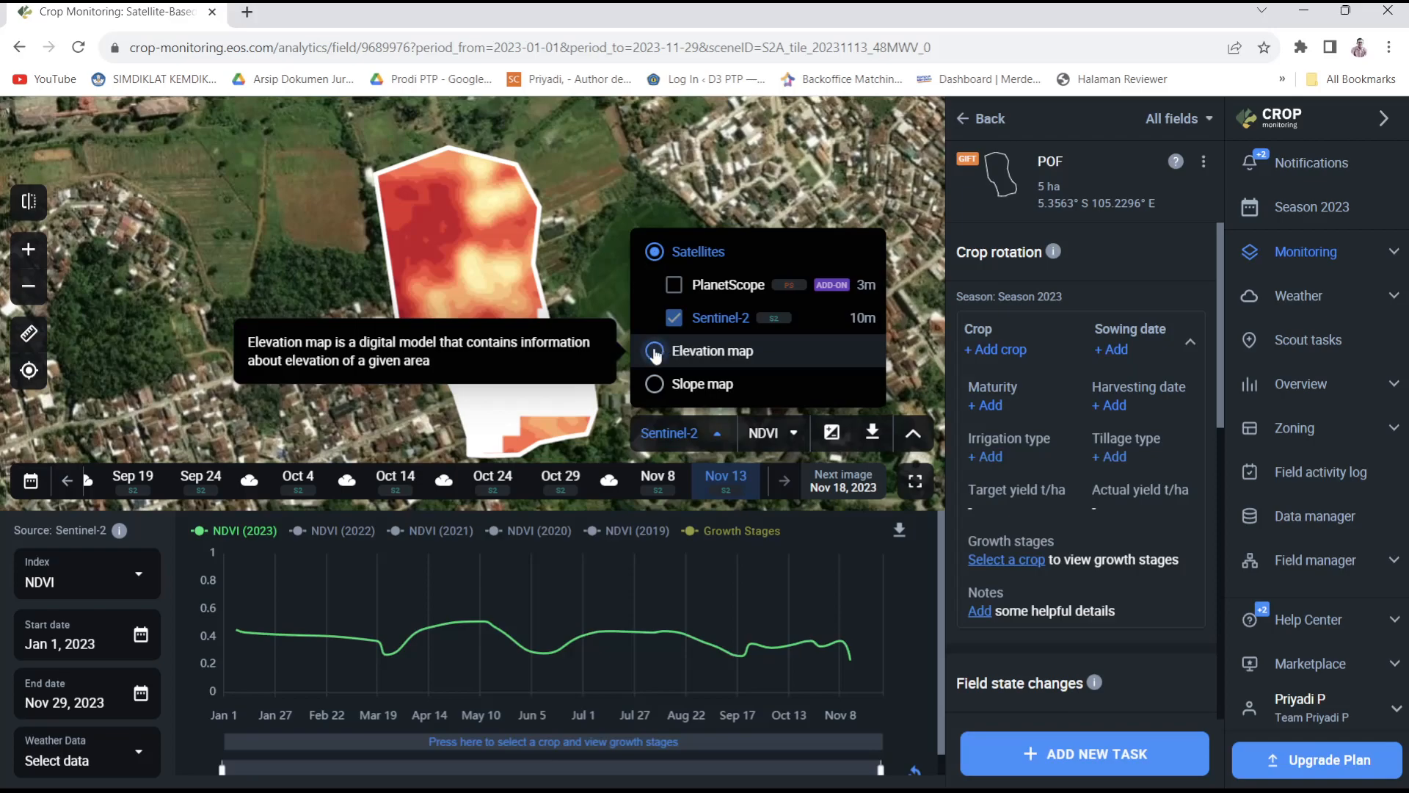
left_click(655, 352)
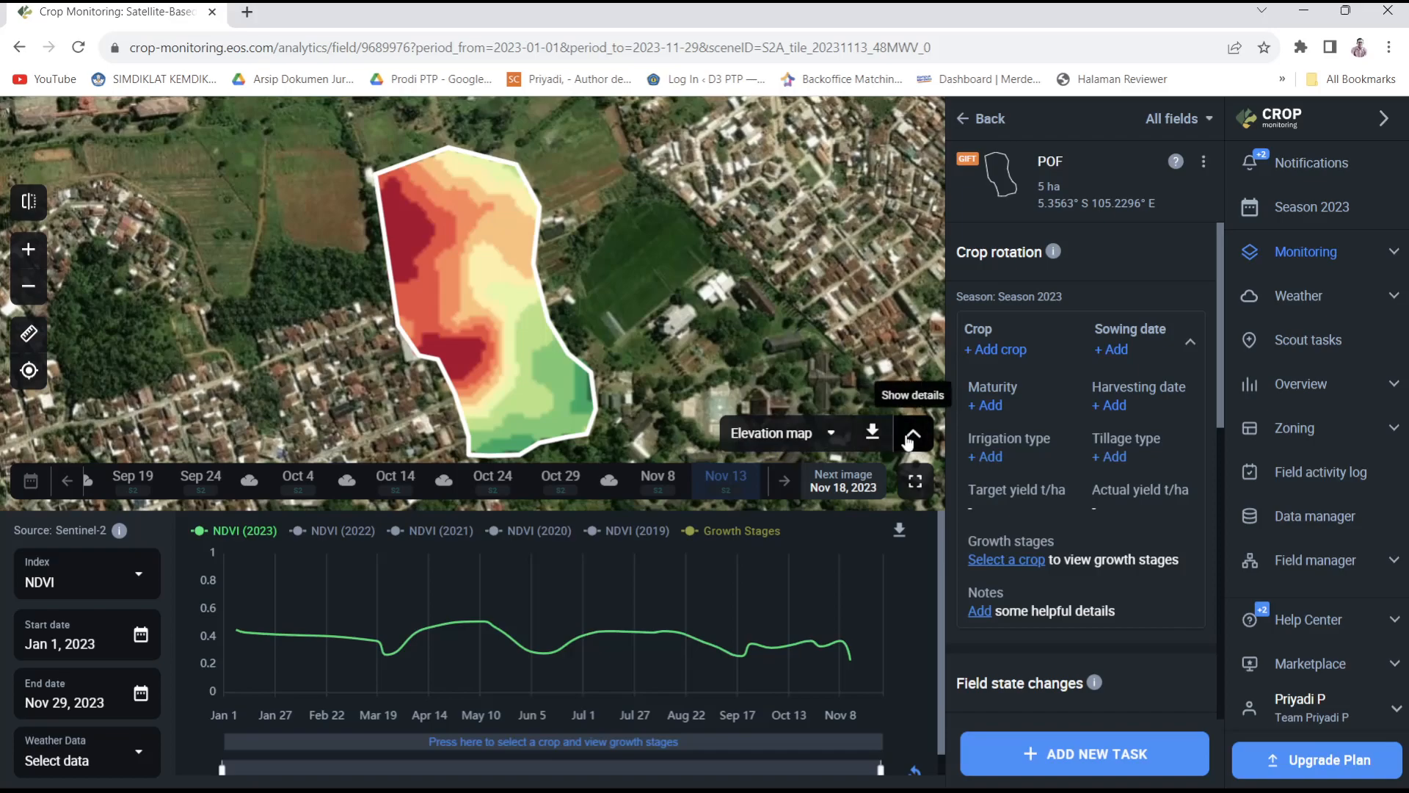
Step: Show the elevation map's legend and examine the area covered by each elevation range
left_click(914, 436)
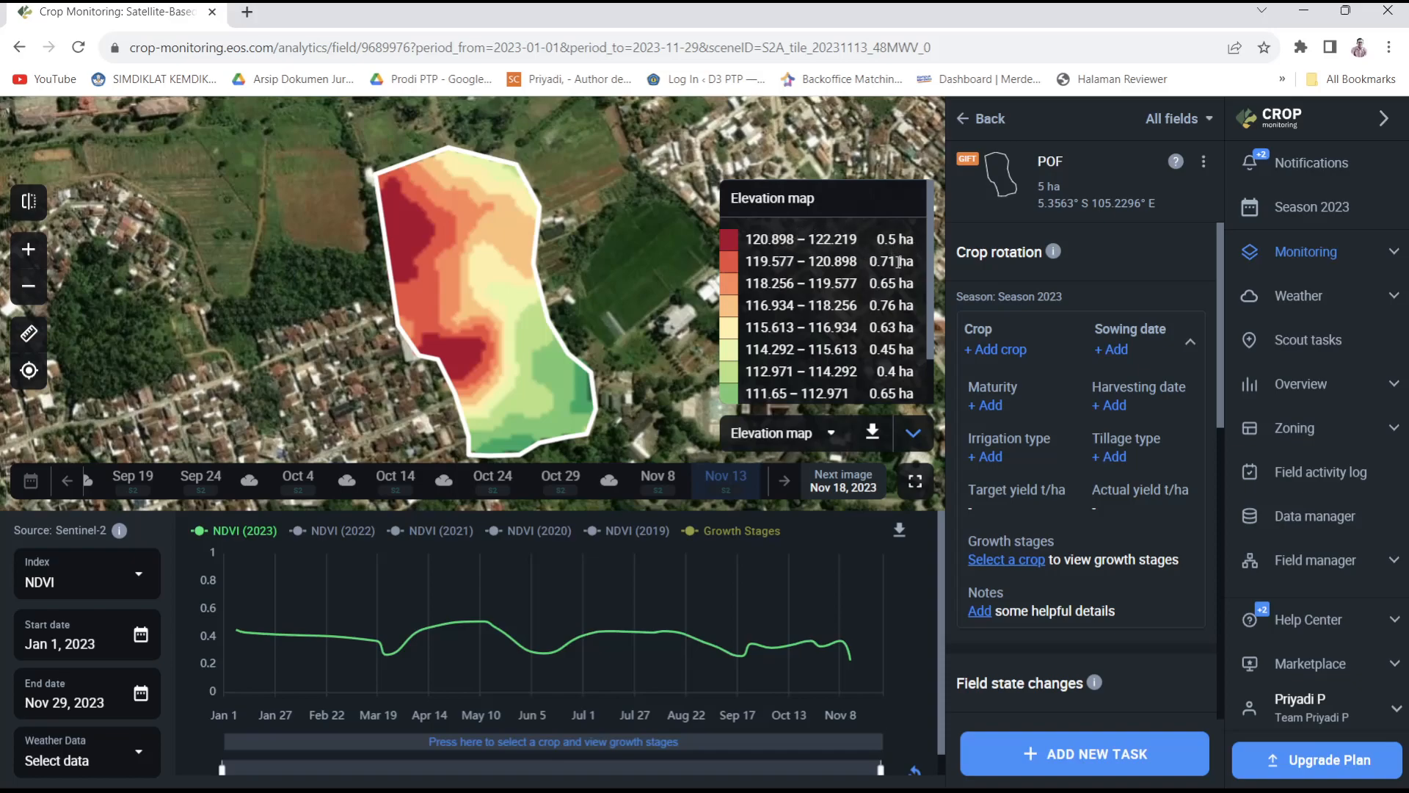
scroll(934, 264, "down", 1)
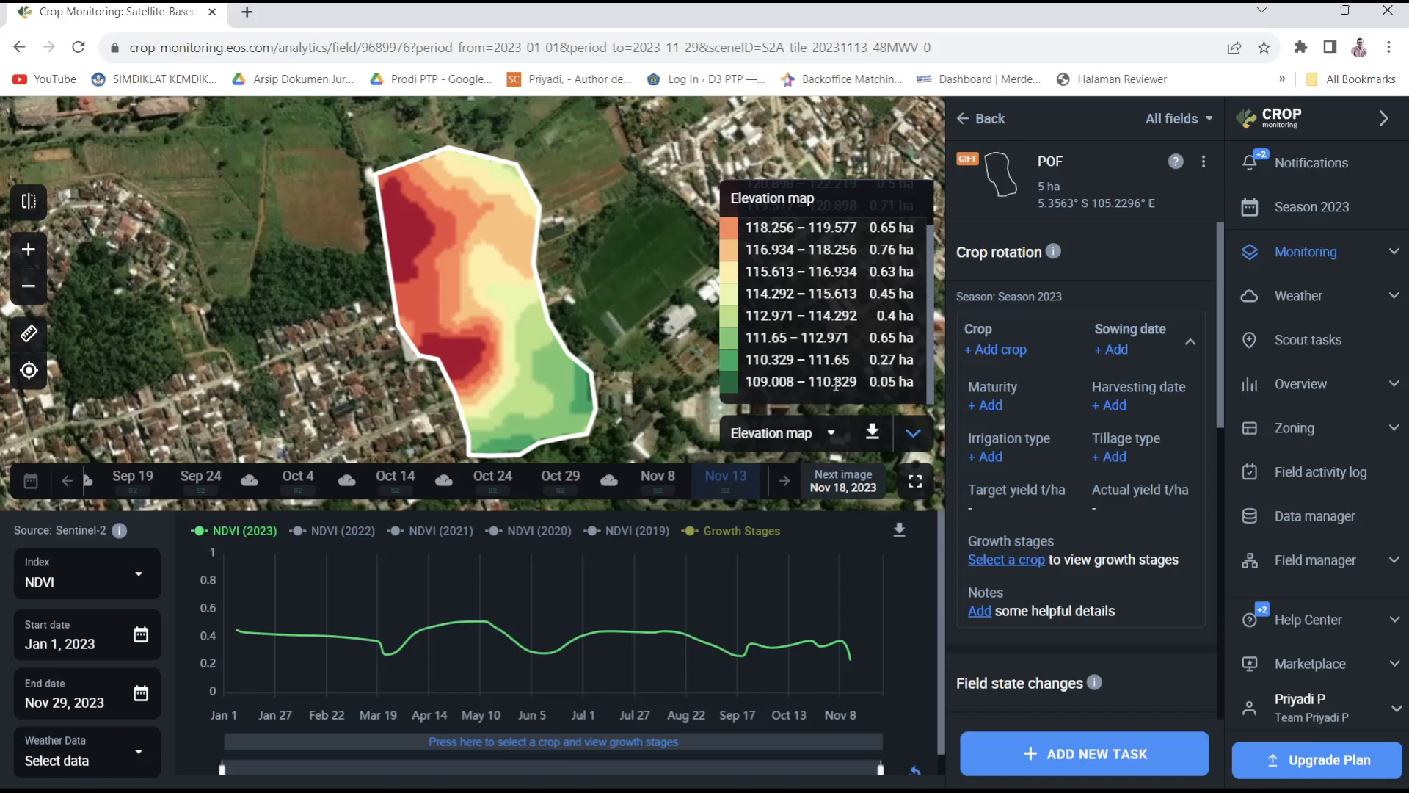
scroll(929, 279, "up", 2)
scroll(927, 300, "down", 2)
mouse_move(934, 256)
left_mouse_down()
mouse_move(934, 280)
mouse_move(934, 253)
left_mouse_up()
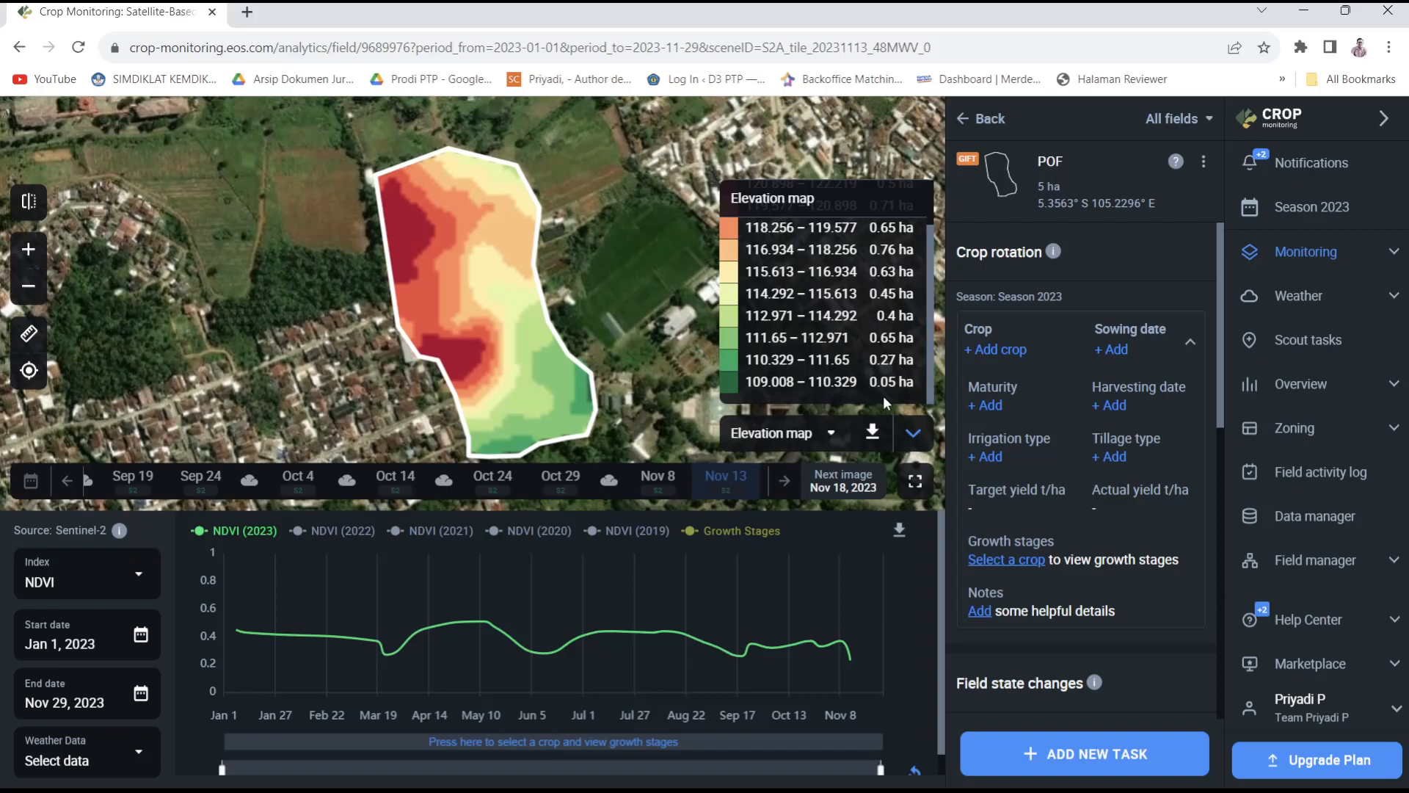
Step: View the field's slope map with its slope classes, and restore the Sentinel-2 satellite layer with the legend hidden
left_click(831, 432)
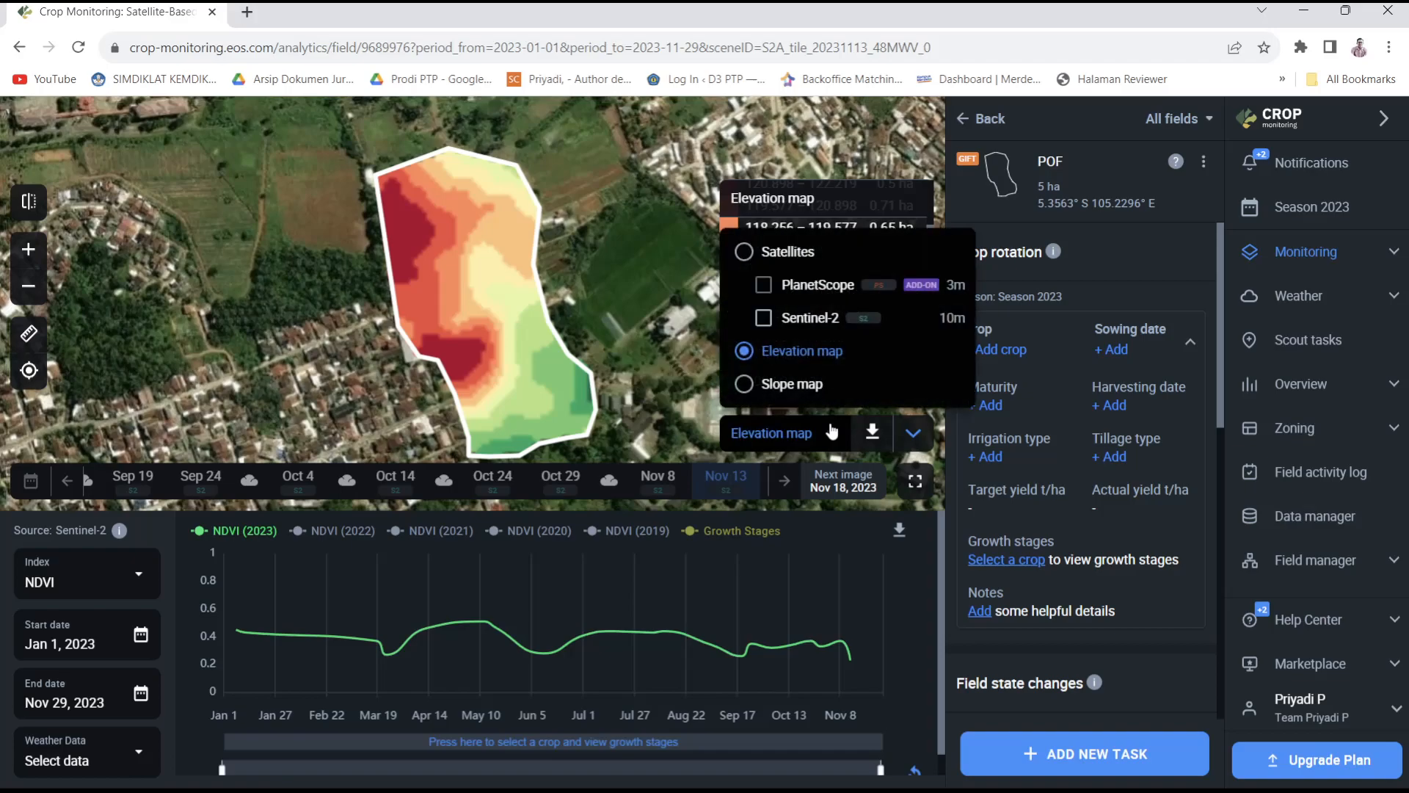
left_click(742, 386)
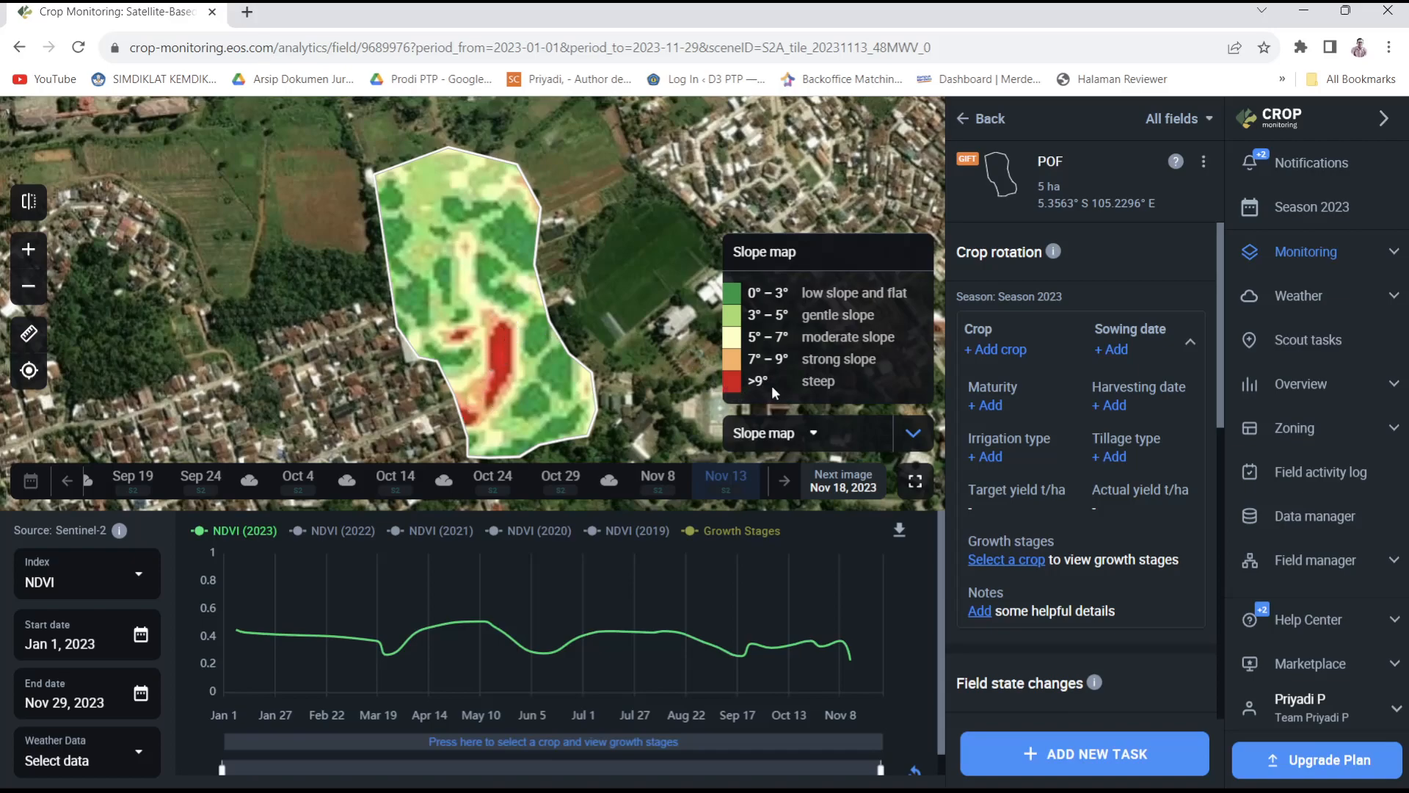
left_click(811, 434)
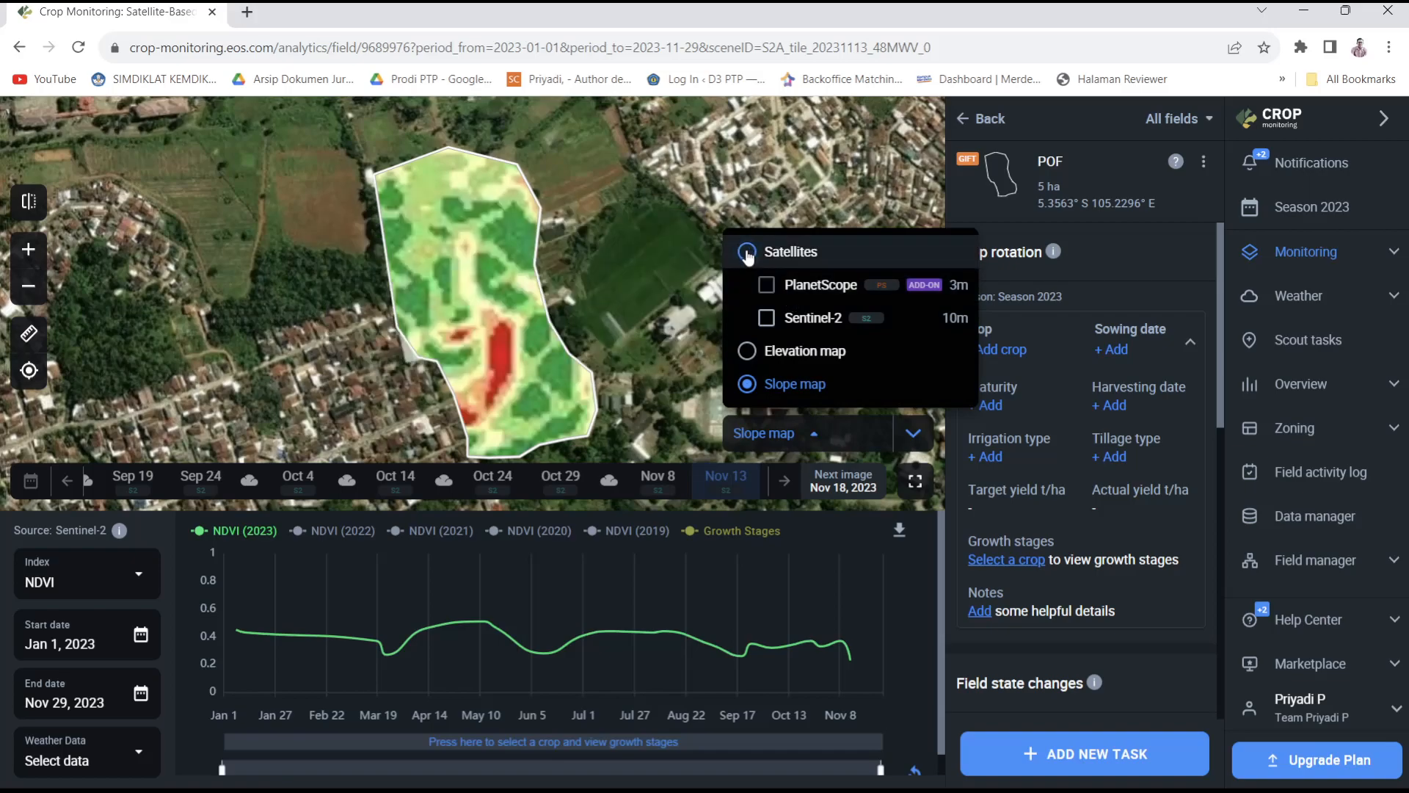
left_click(747, 253)
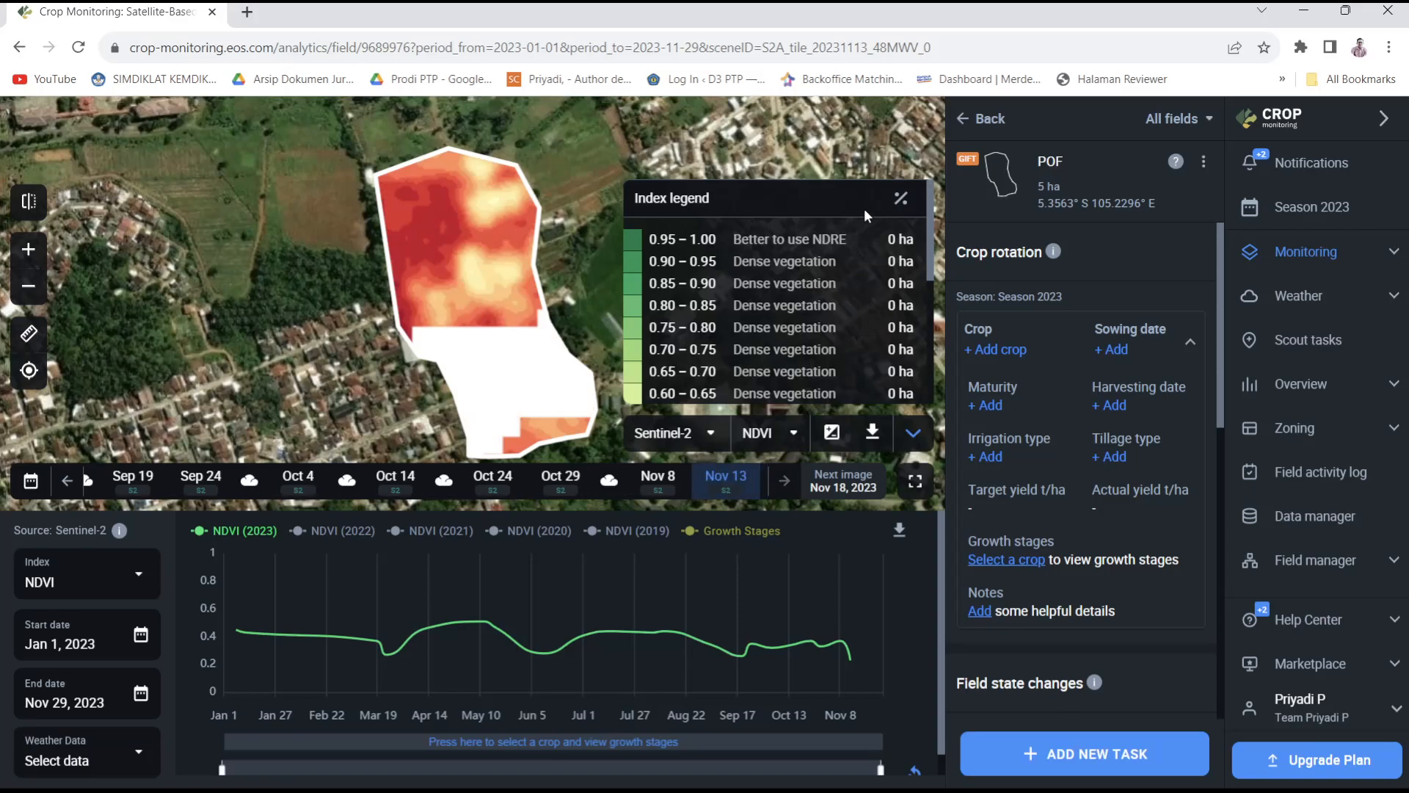
left_click(914, 434)
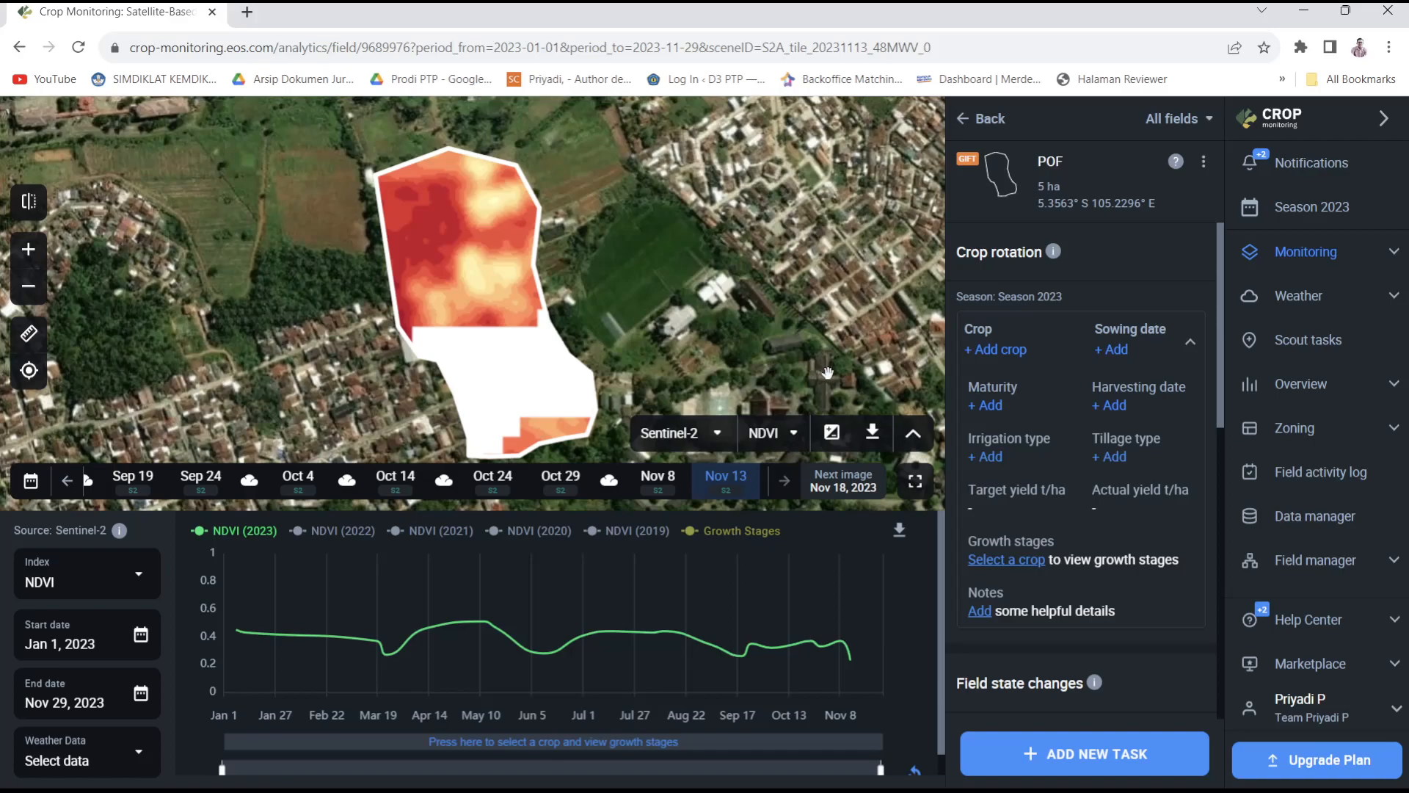
Step: Review the vegetation and moisture indices offered for the Sentinel-2 imagery, and collapse the main menu to widen the map
left_click(793, 437)
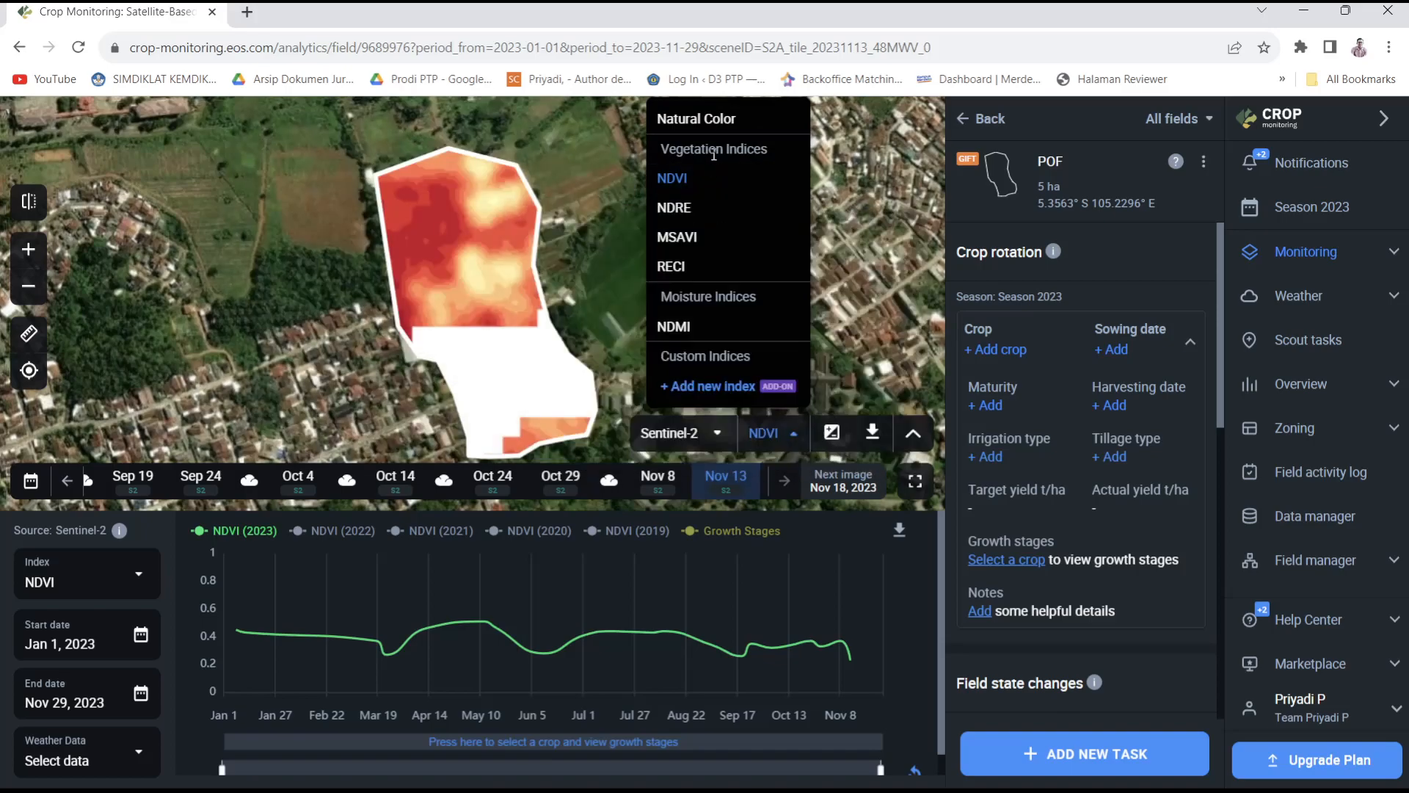
mouse_move(773, 183)
mouse_move(668, 180)
left_click(1389, 121)
left_click(1390, 121)
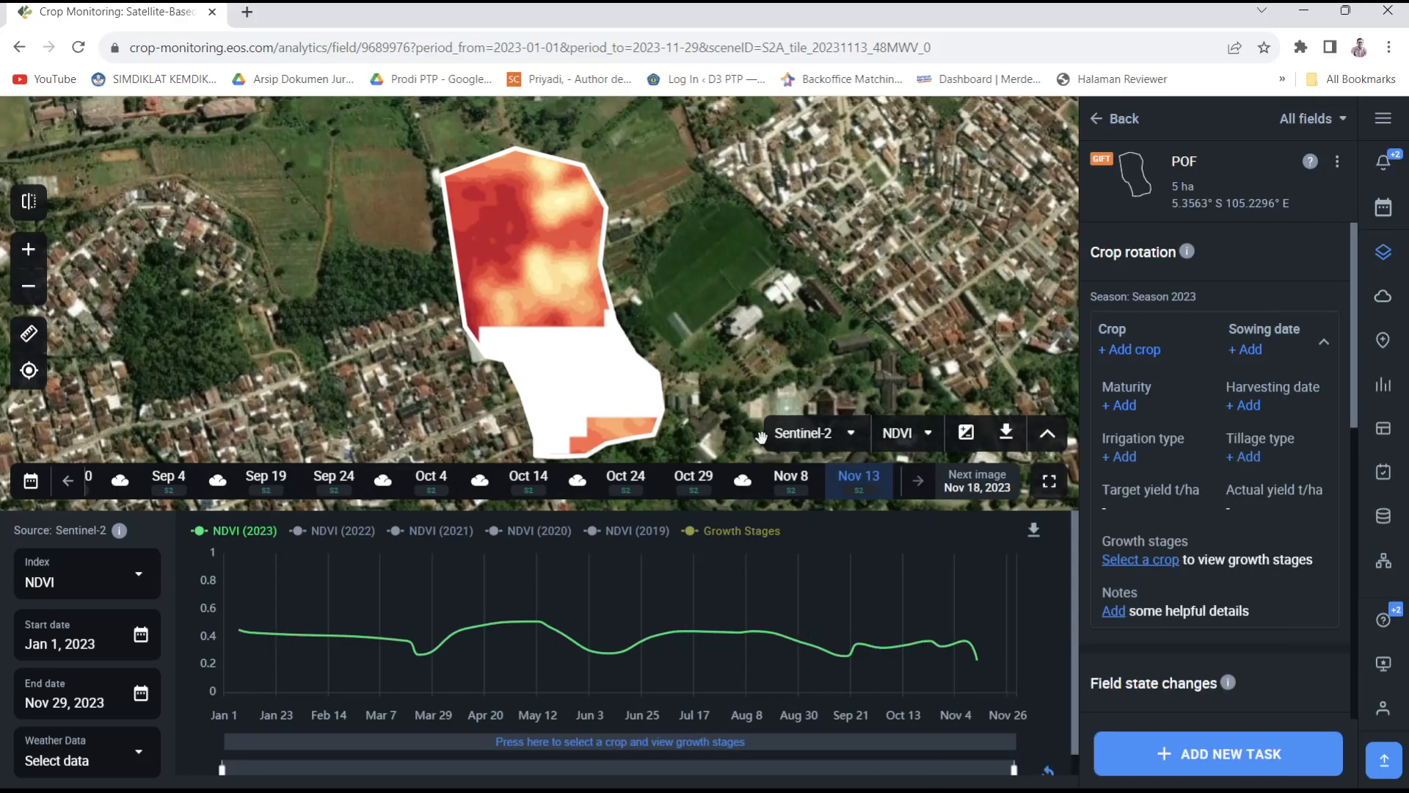
Step: Switch the field's vegetation index to NDRE and show its index legend
left_click(928, 438)
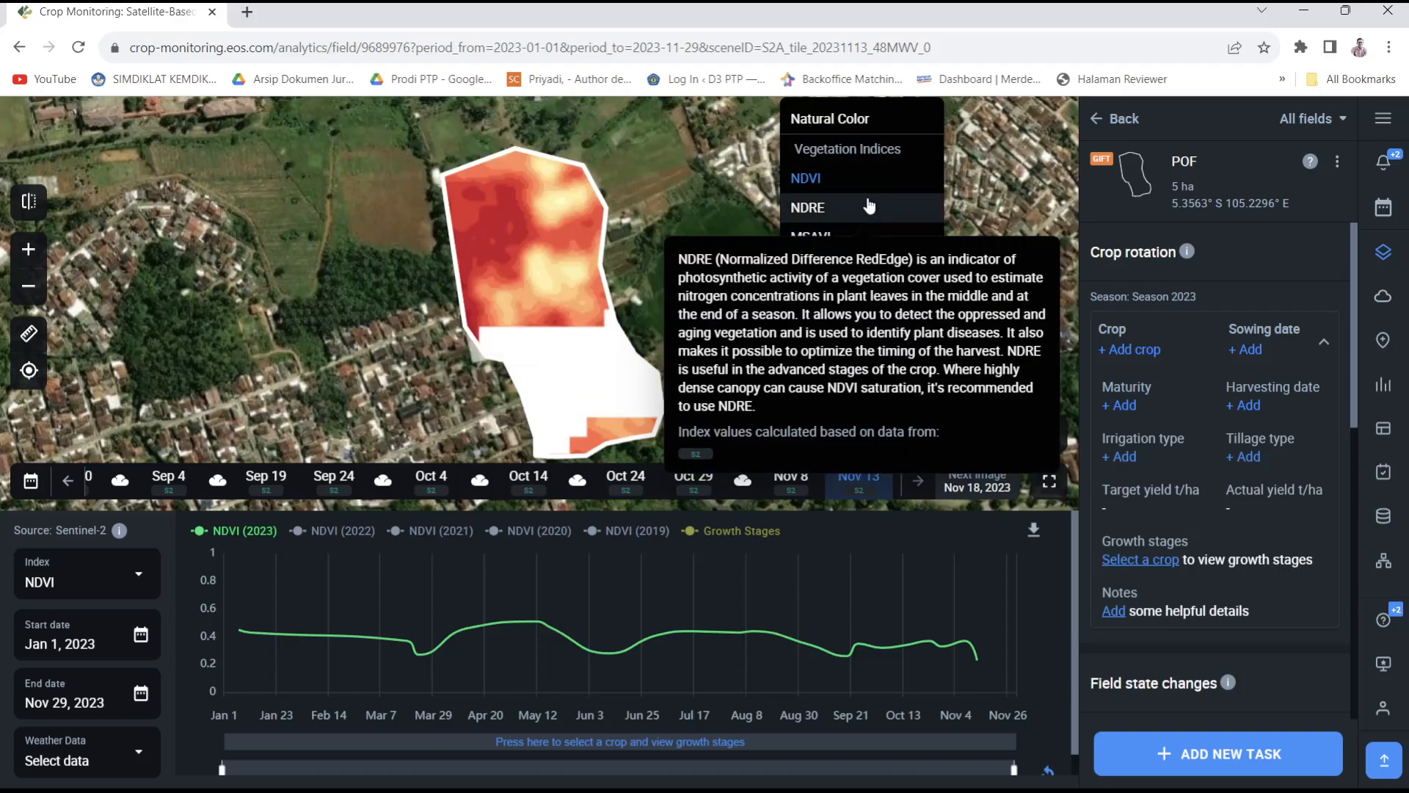
left_click(807, 207)
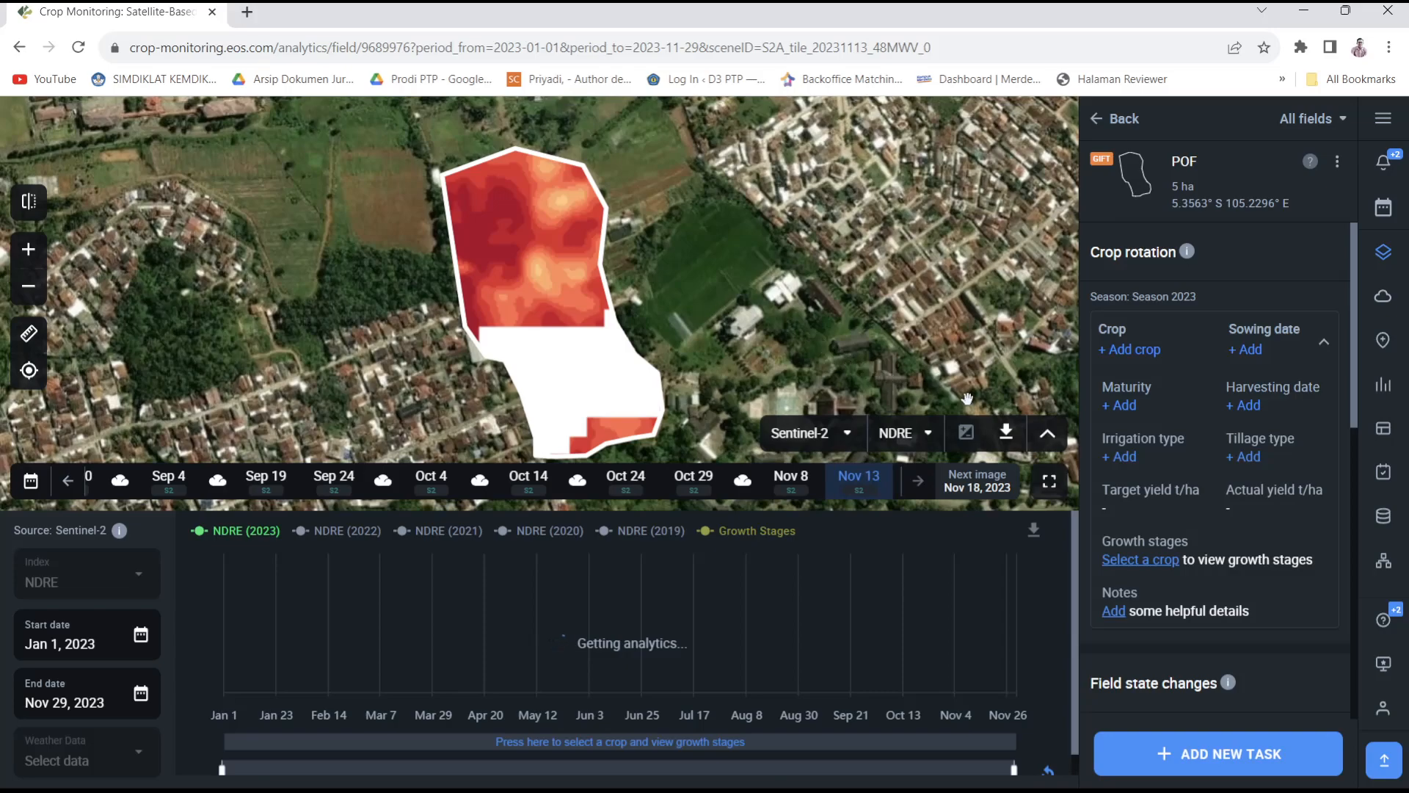
left_click(1047, 438)
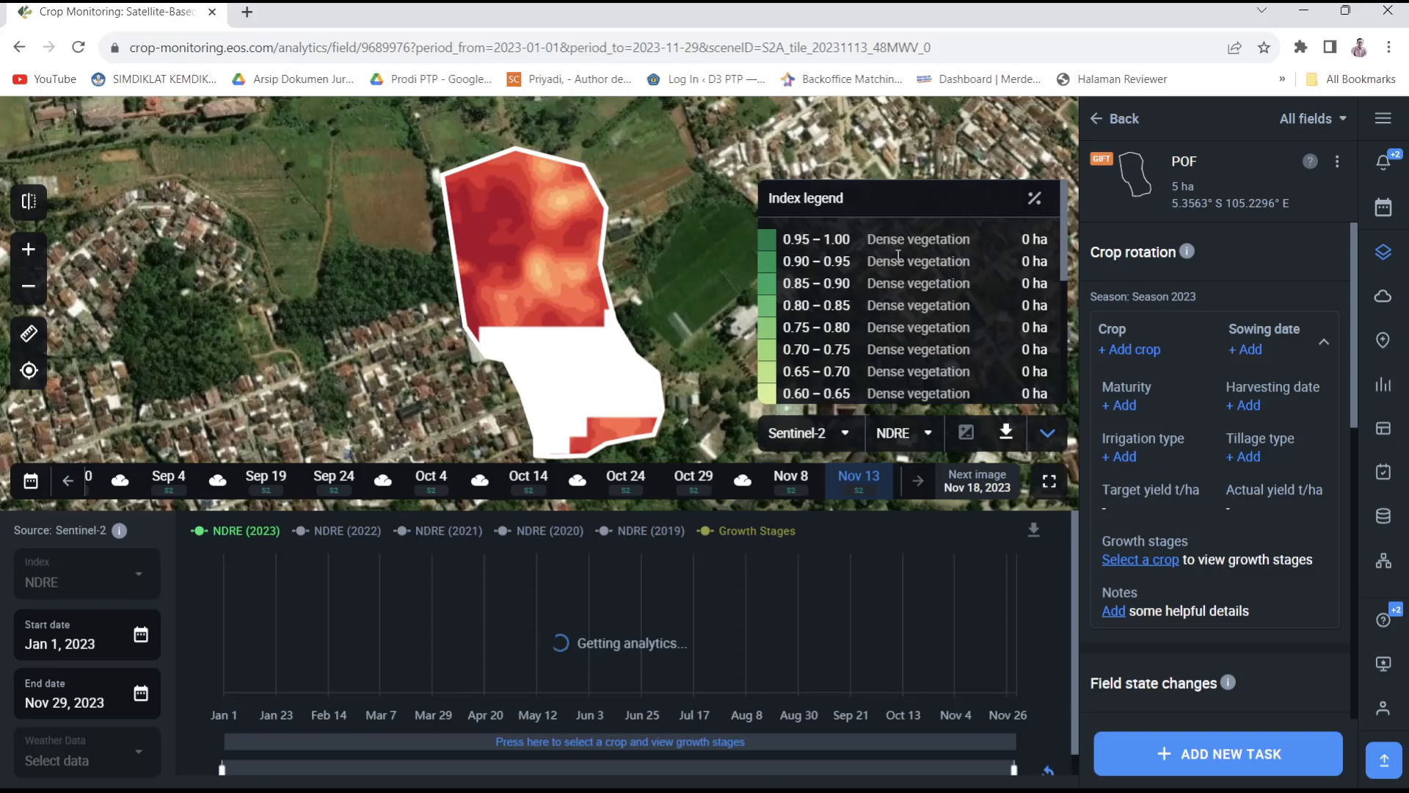
Step: Examine the area in each NDRE class from dense vegetation to open soil, and hide the legend
scroll(911, 320, "down", 3)
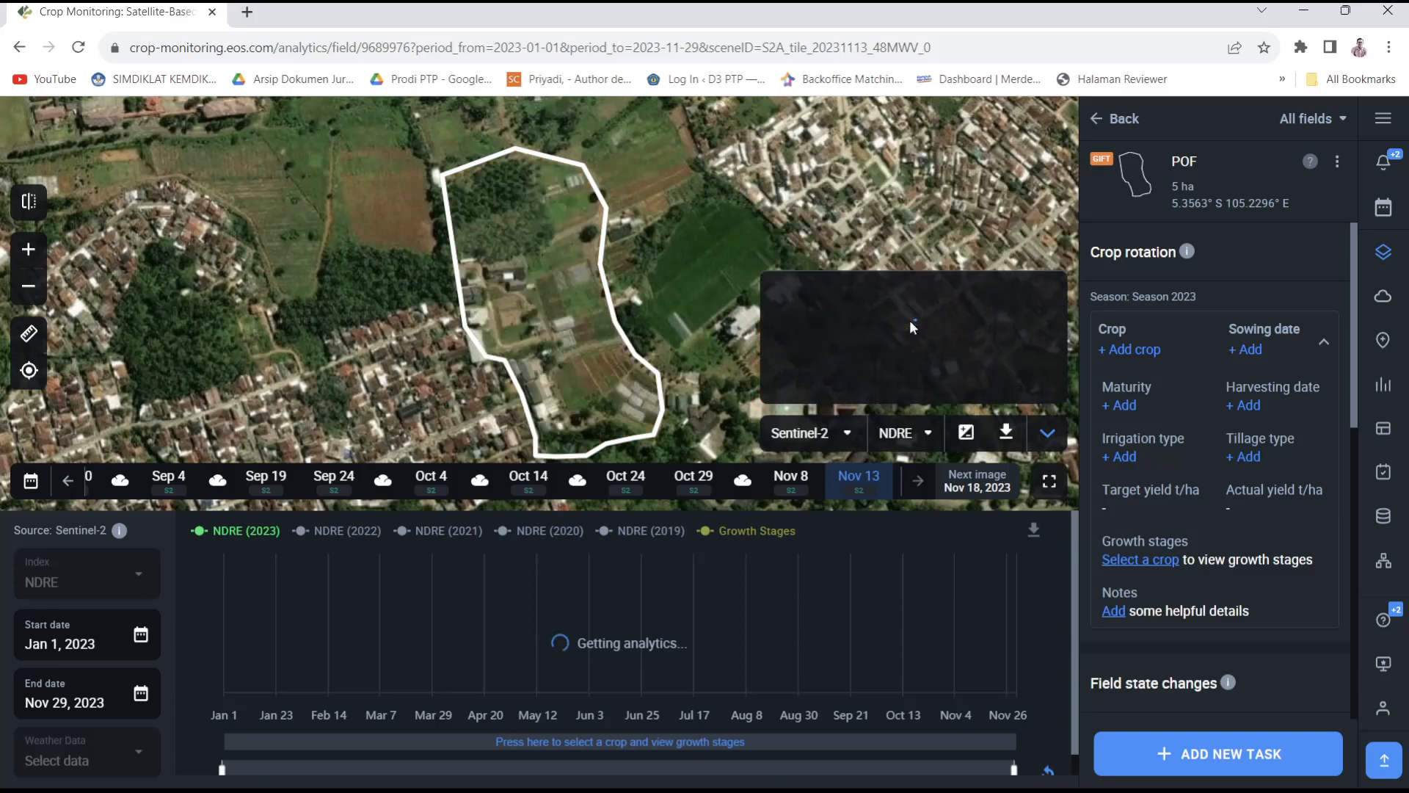
scroll(907, 363, "down", 3)
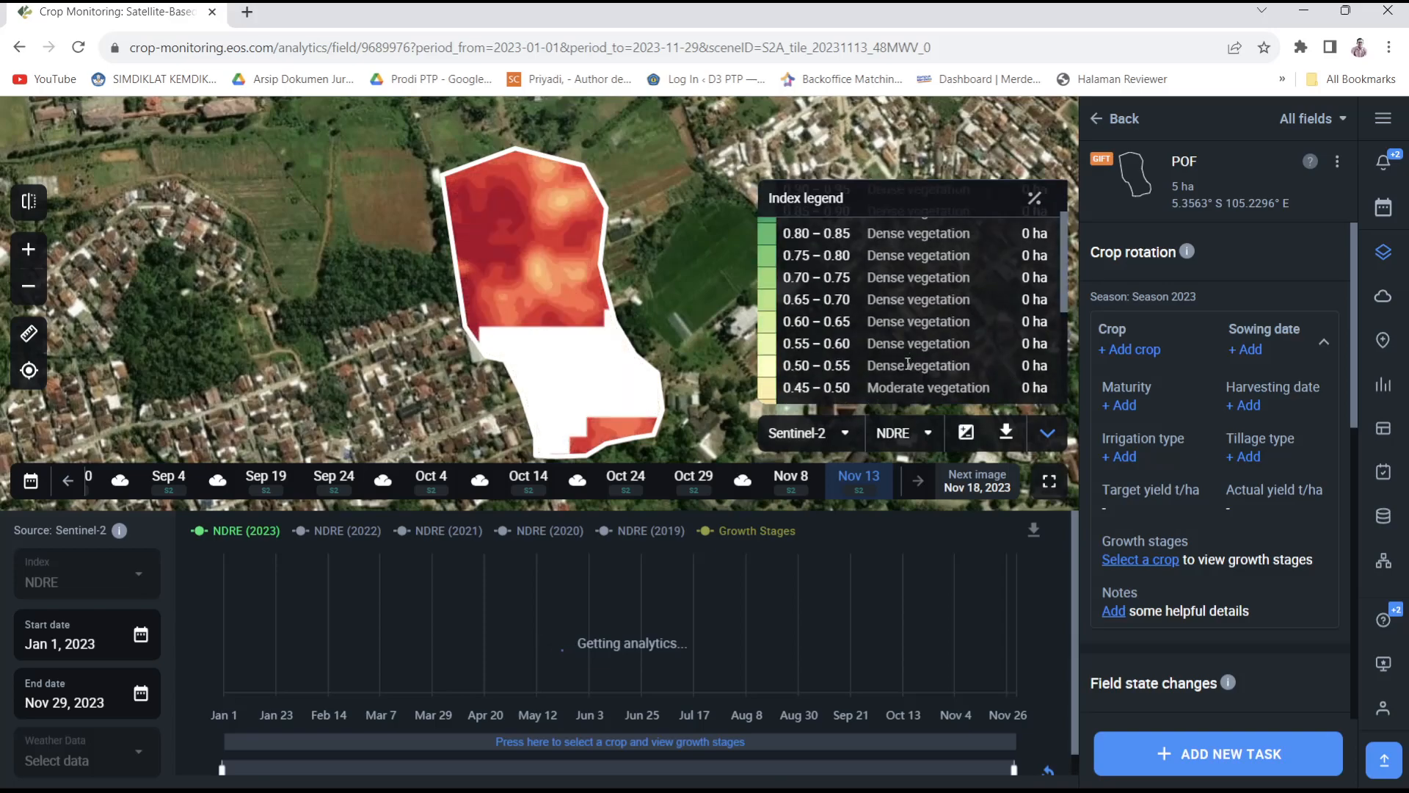
left_click_drag(1065, 336, 1076, 381)
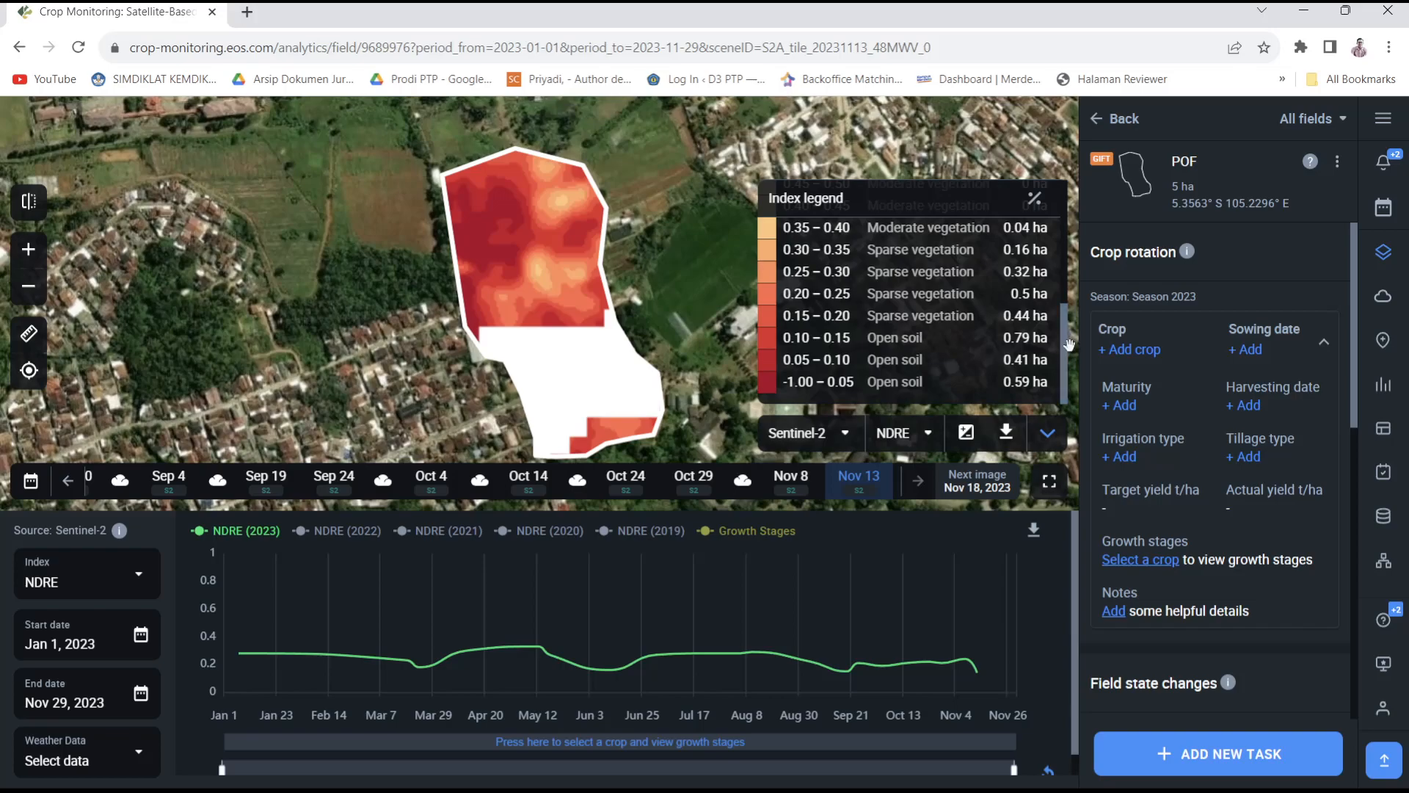
left_click_drag(1063, 347, 1057, 226)
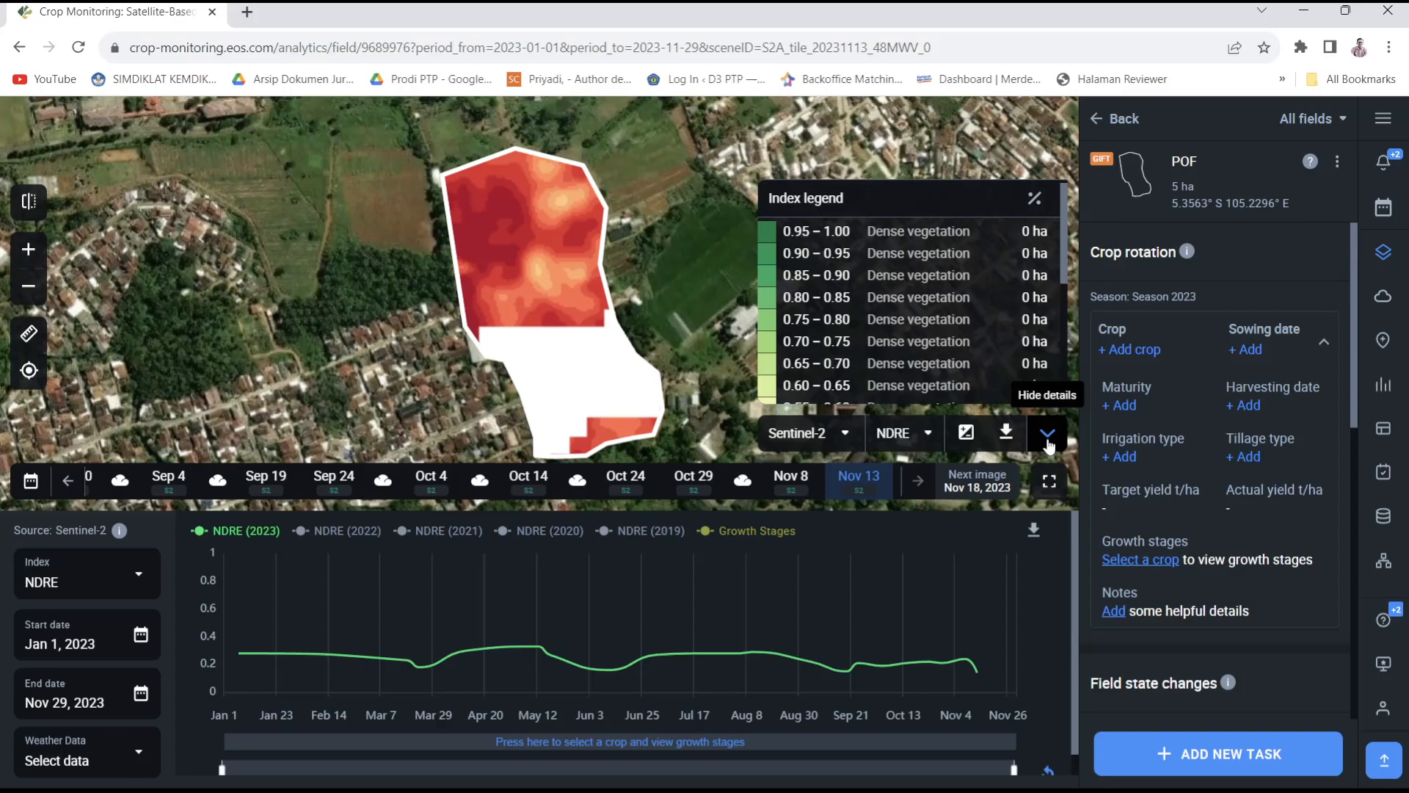
left_click(1004, 437)
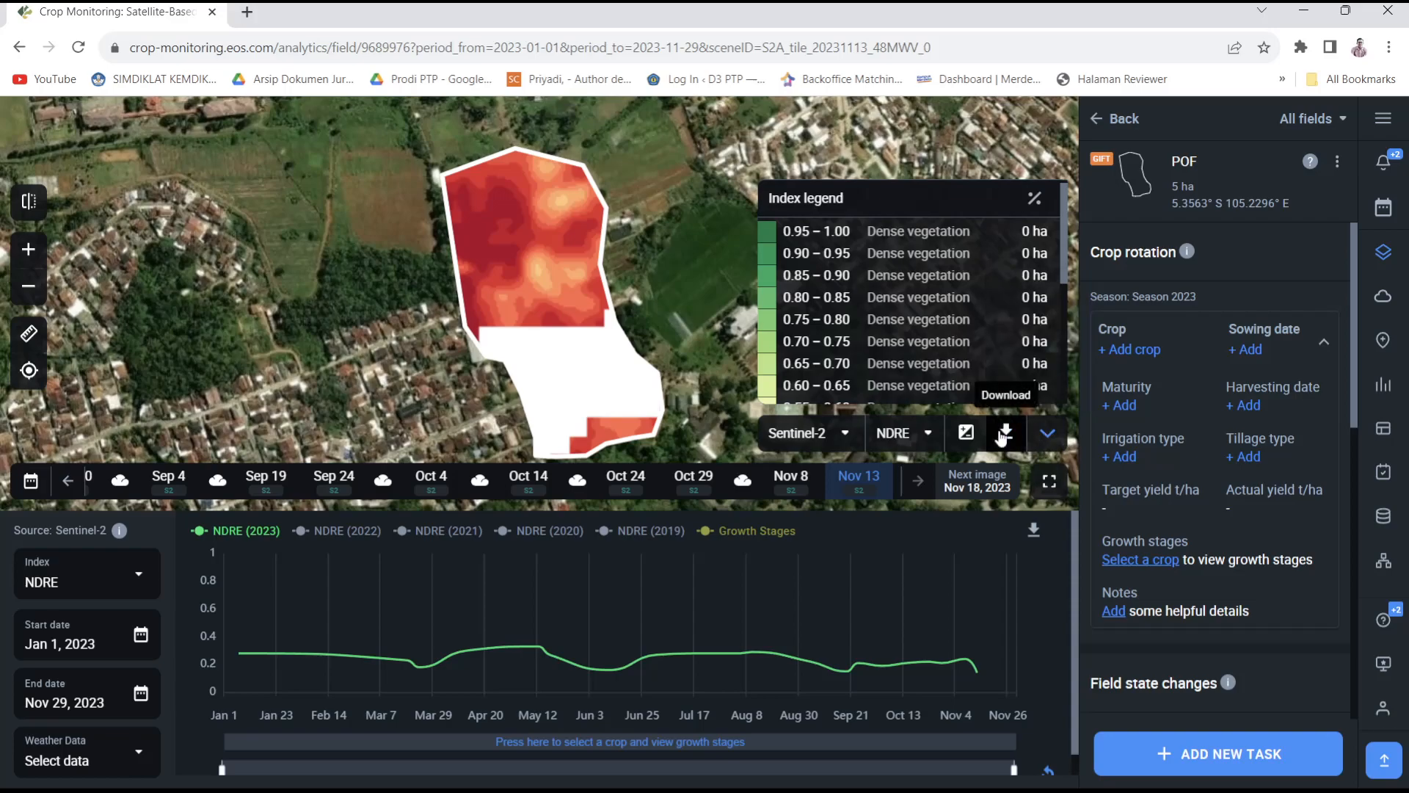
left_click(1054, 438)
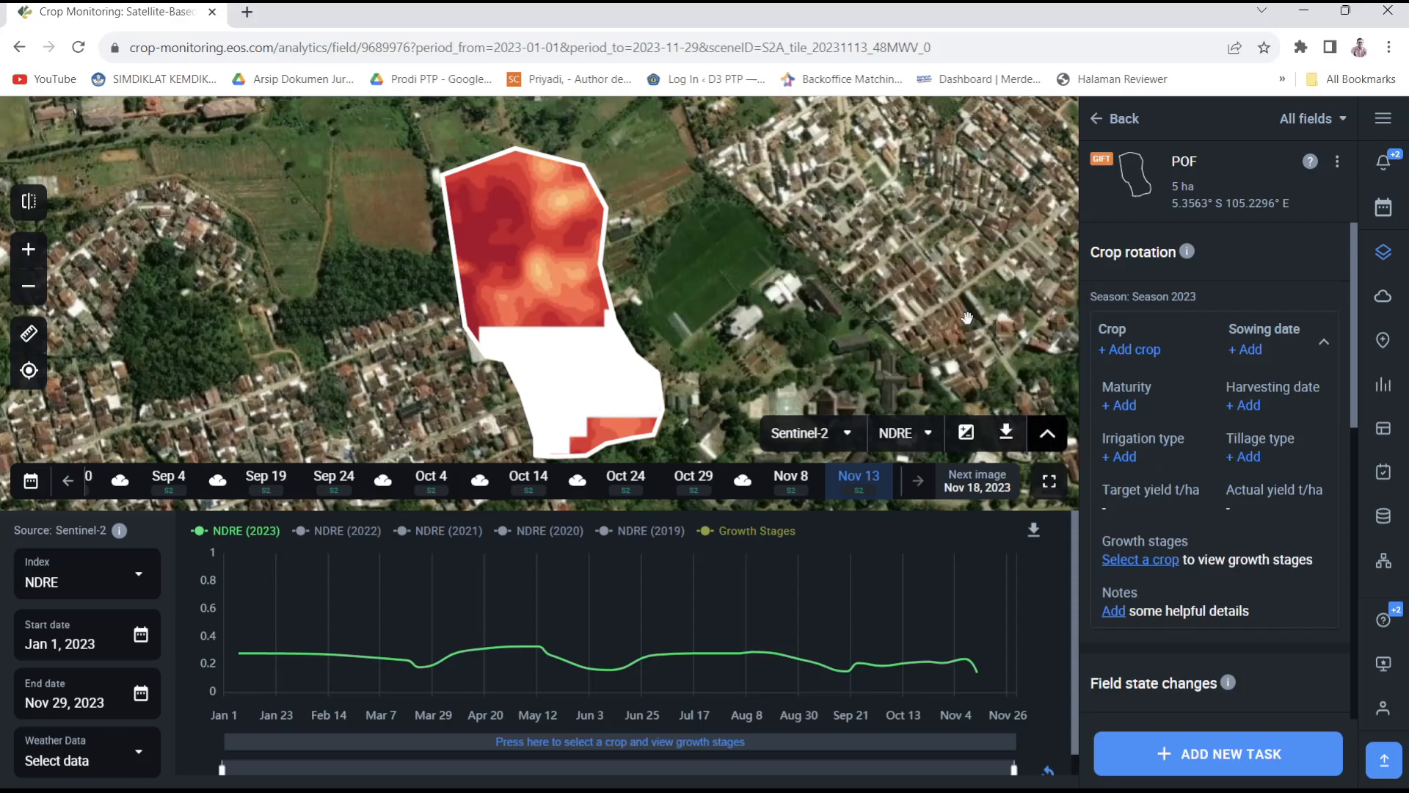
Step: Review the chart's index and weather data options, and inspect the November values on the 2023 NDRE curve
left_click(138, 584)
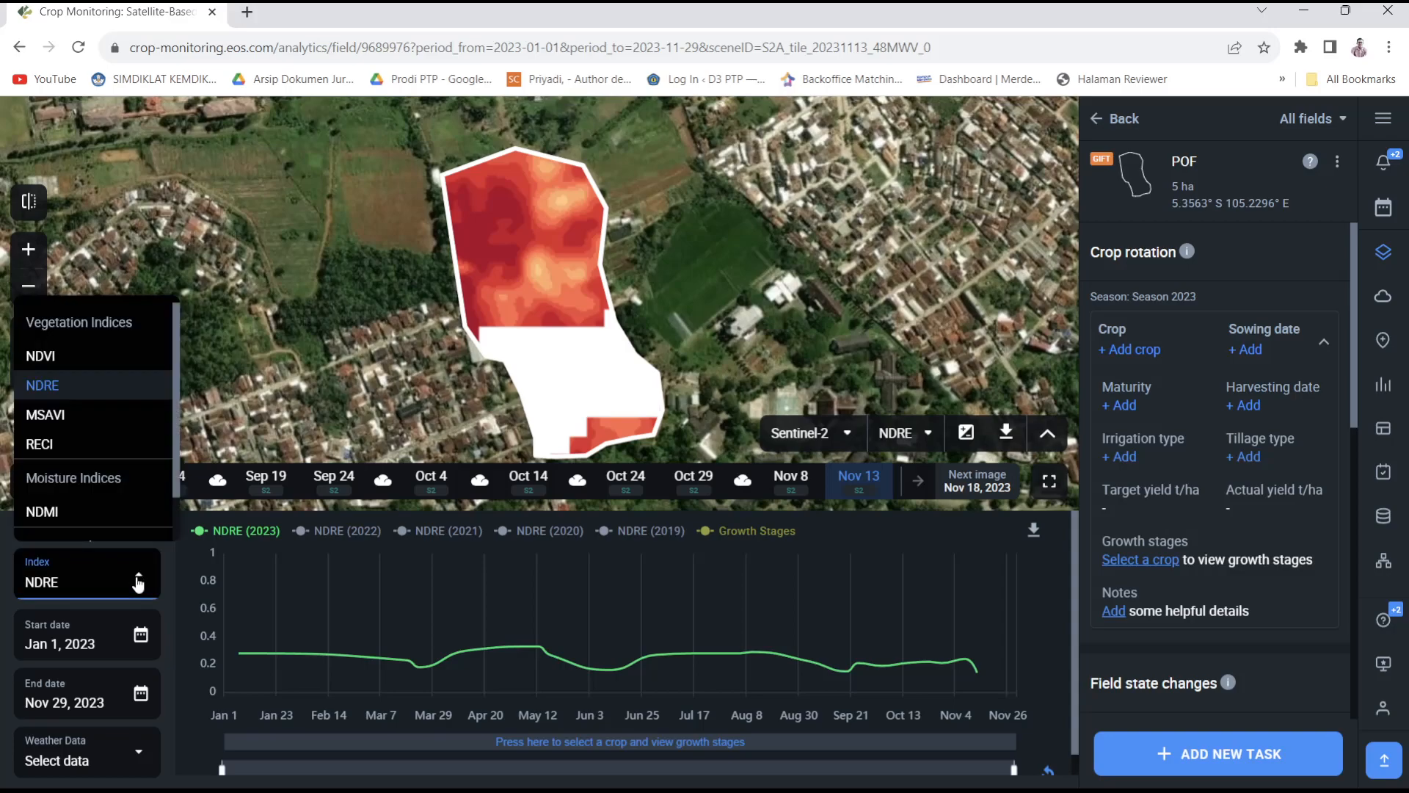
left_click(144, 582)
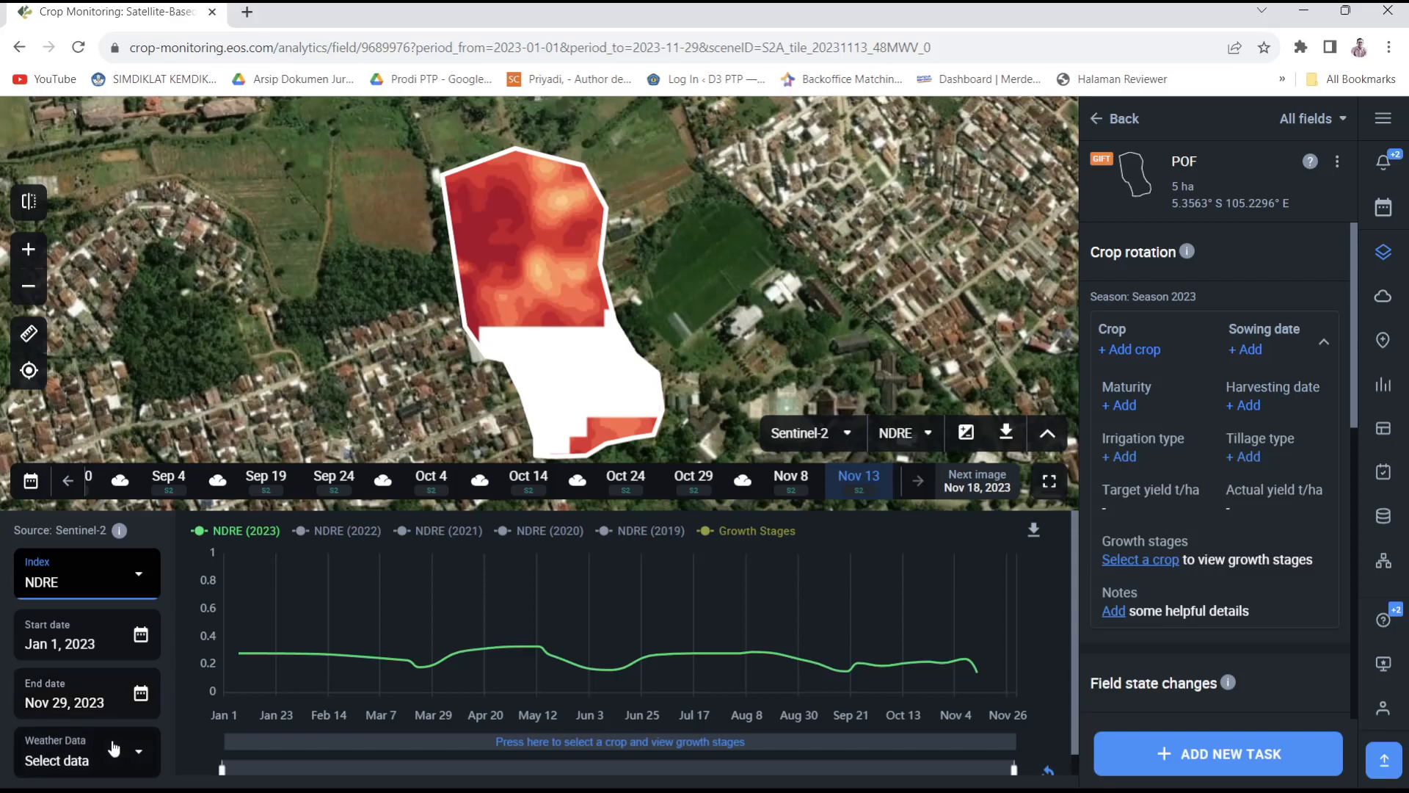
left_click(136, 760)
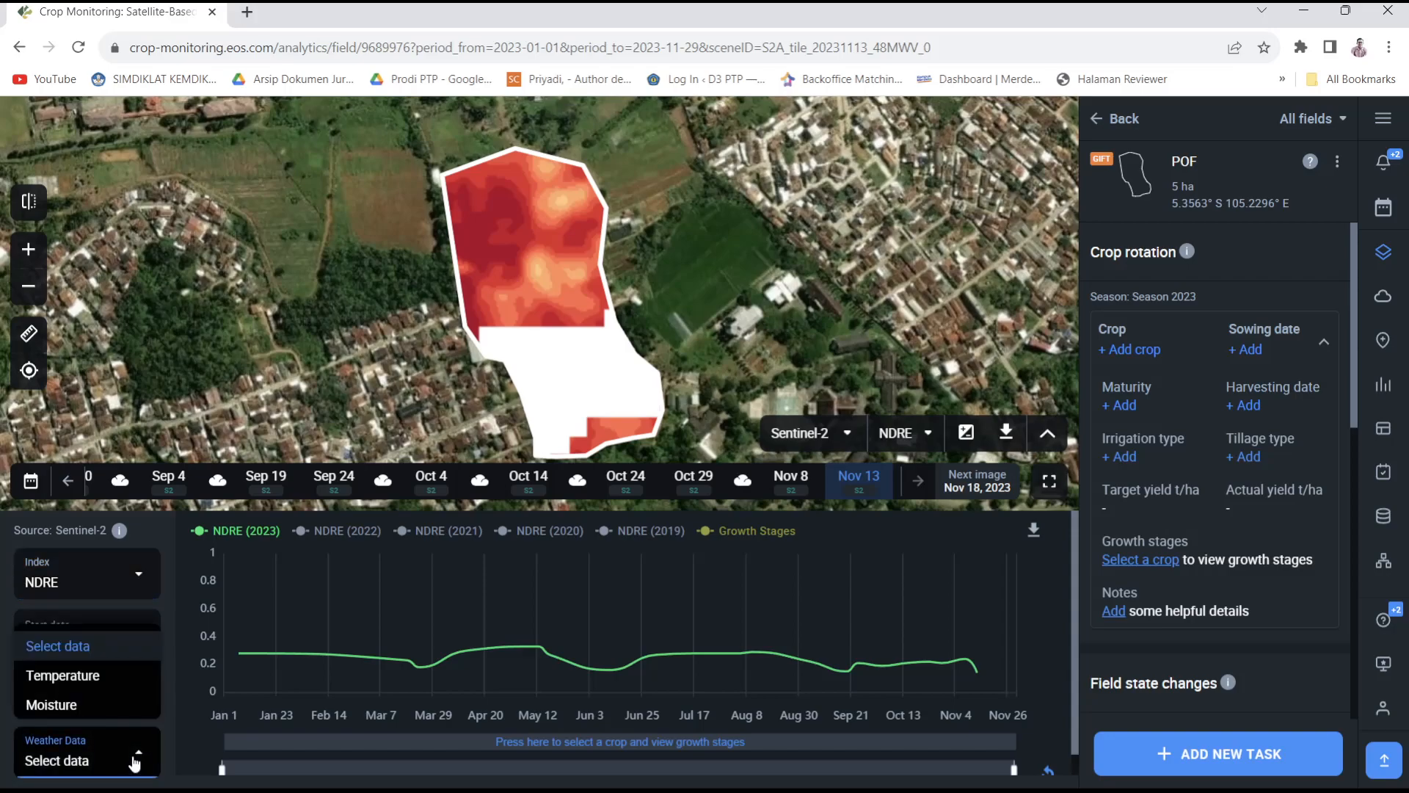
left_click(135, 760)
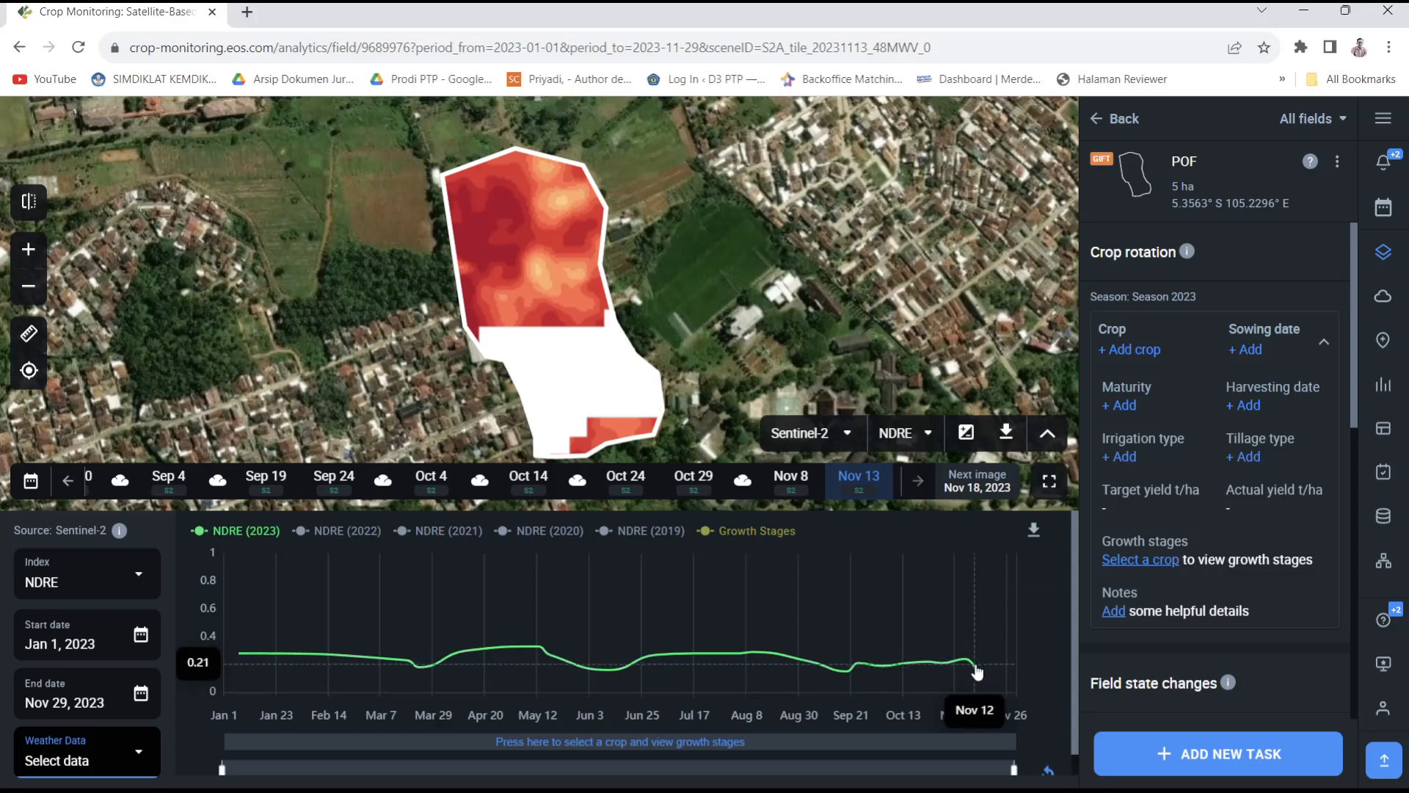
mouse_move(966, 660)
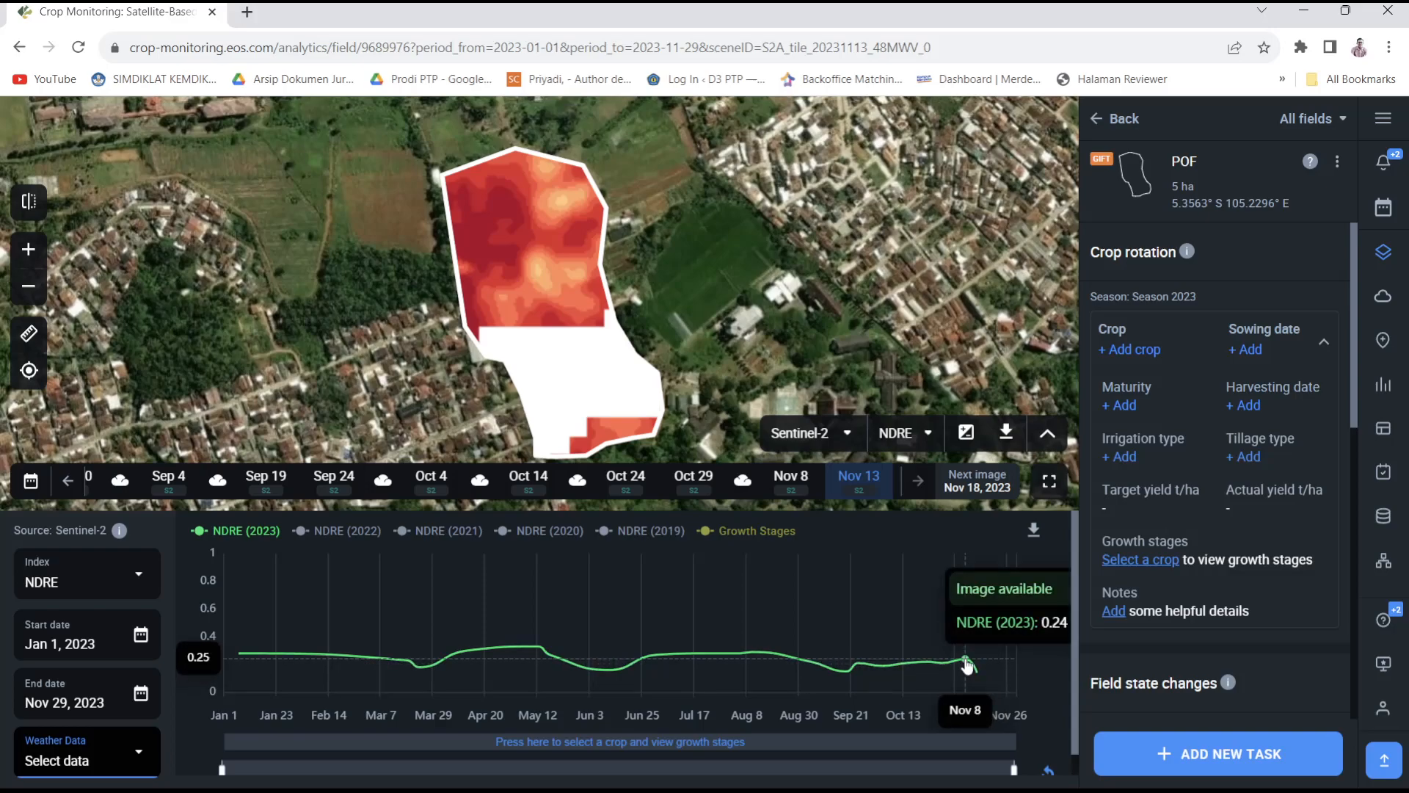
Step: Switch the field's vegetation index to NDVI and expand the main menu
left_click(928, 440)
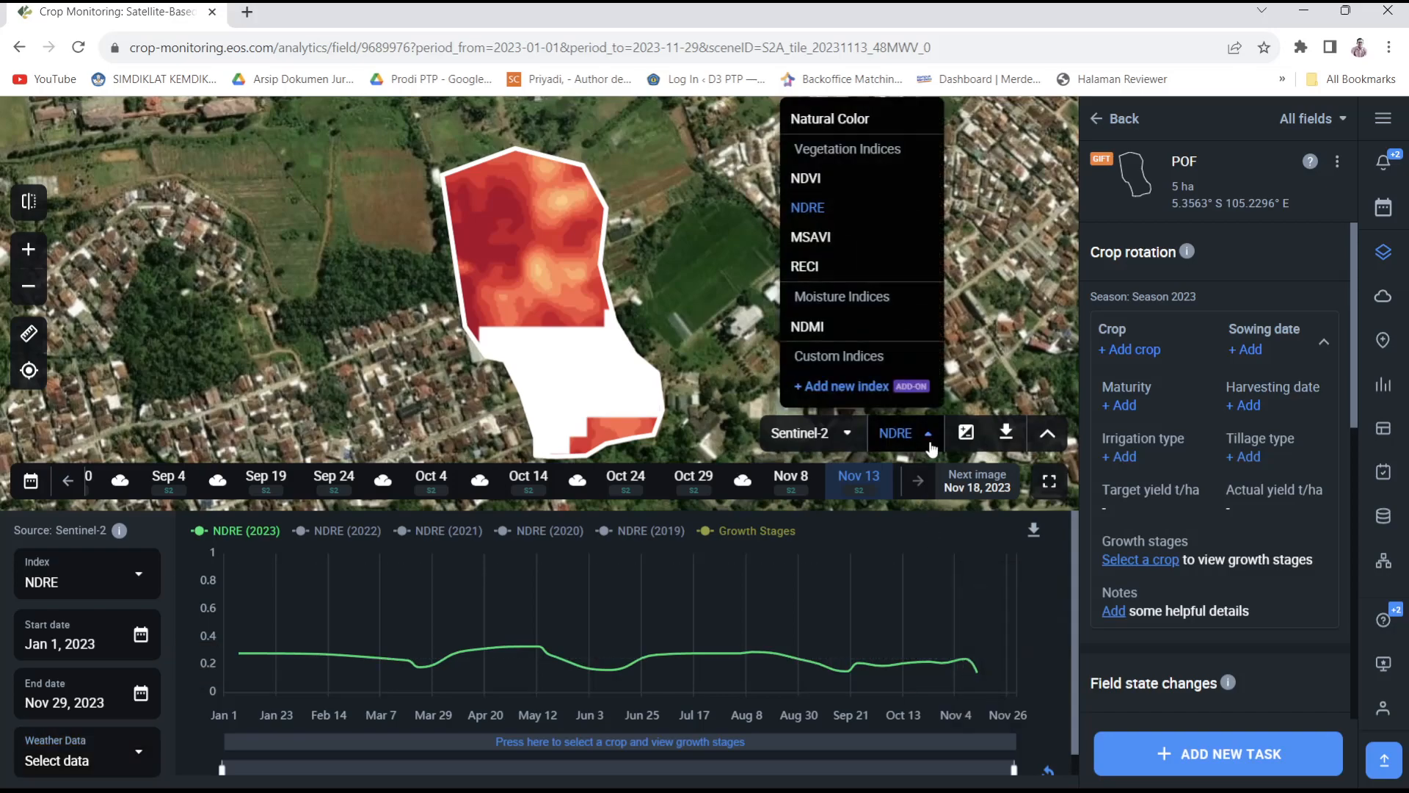
left_click(822, 180)
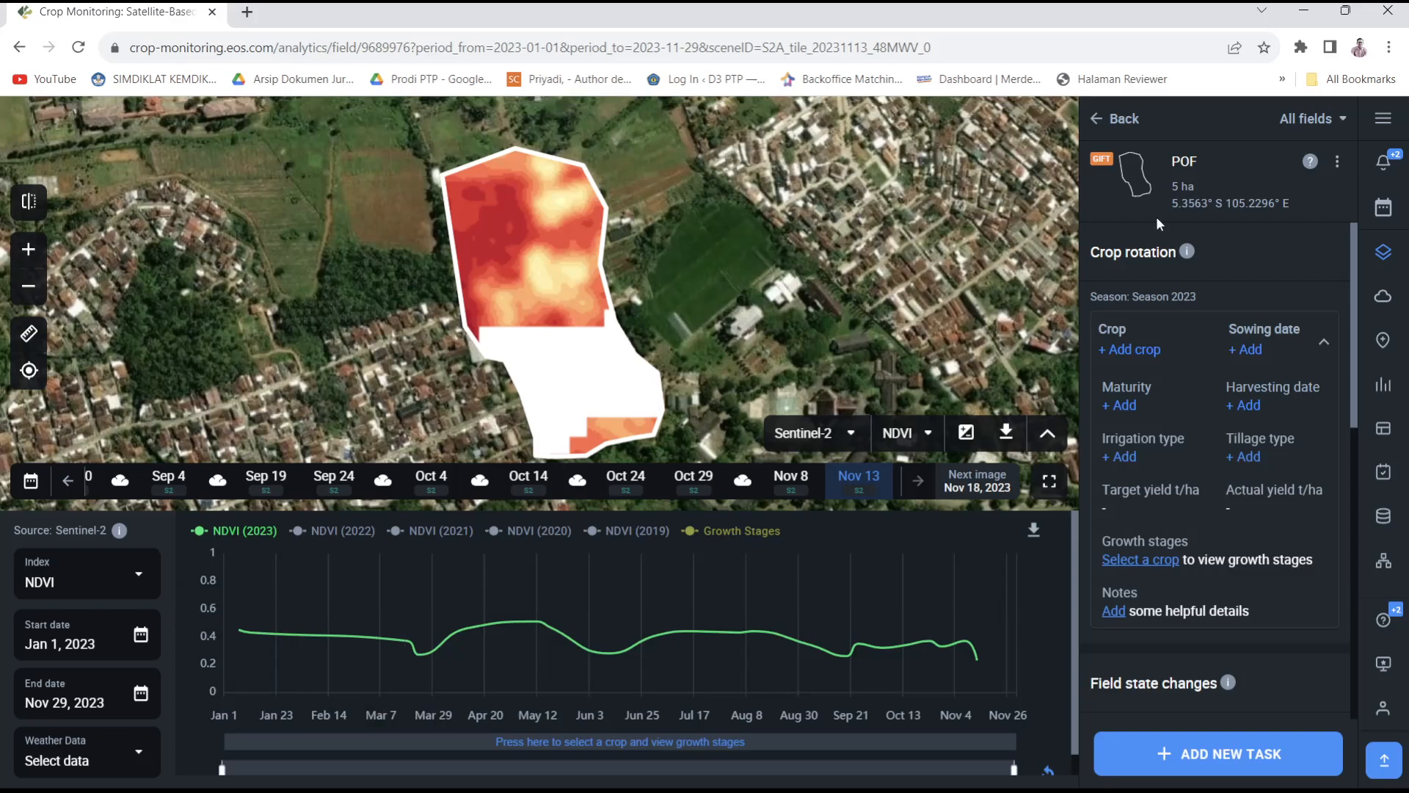
left_click(1391, 121)
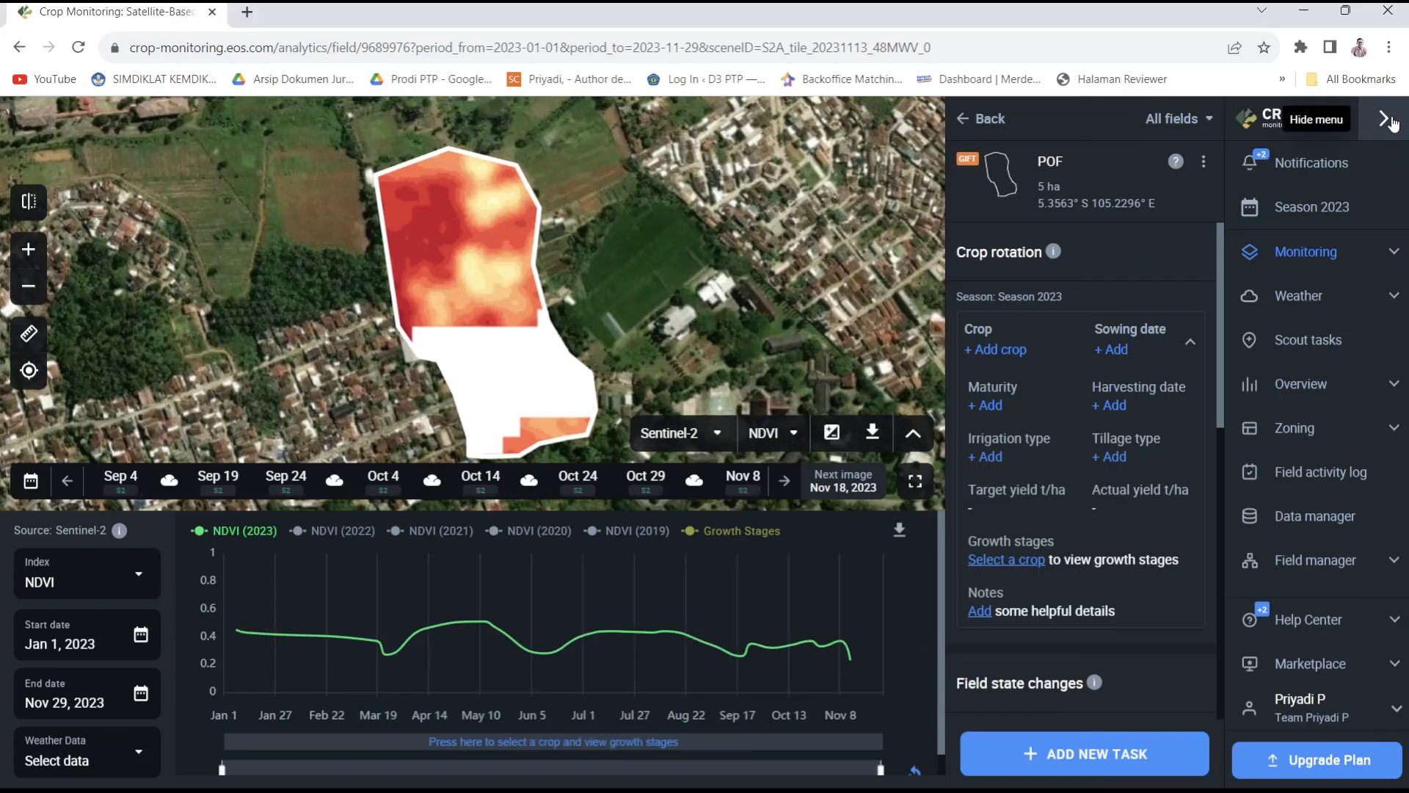
Step: Log out of the current account and sign in again with a Google account
left_click(1396, 708)
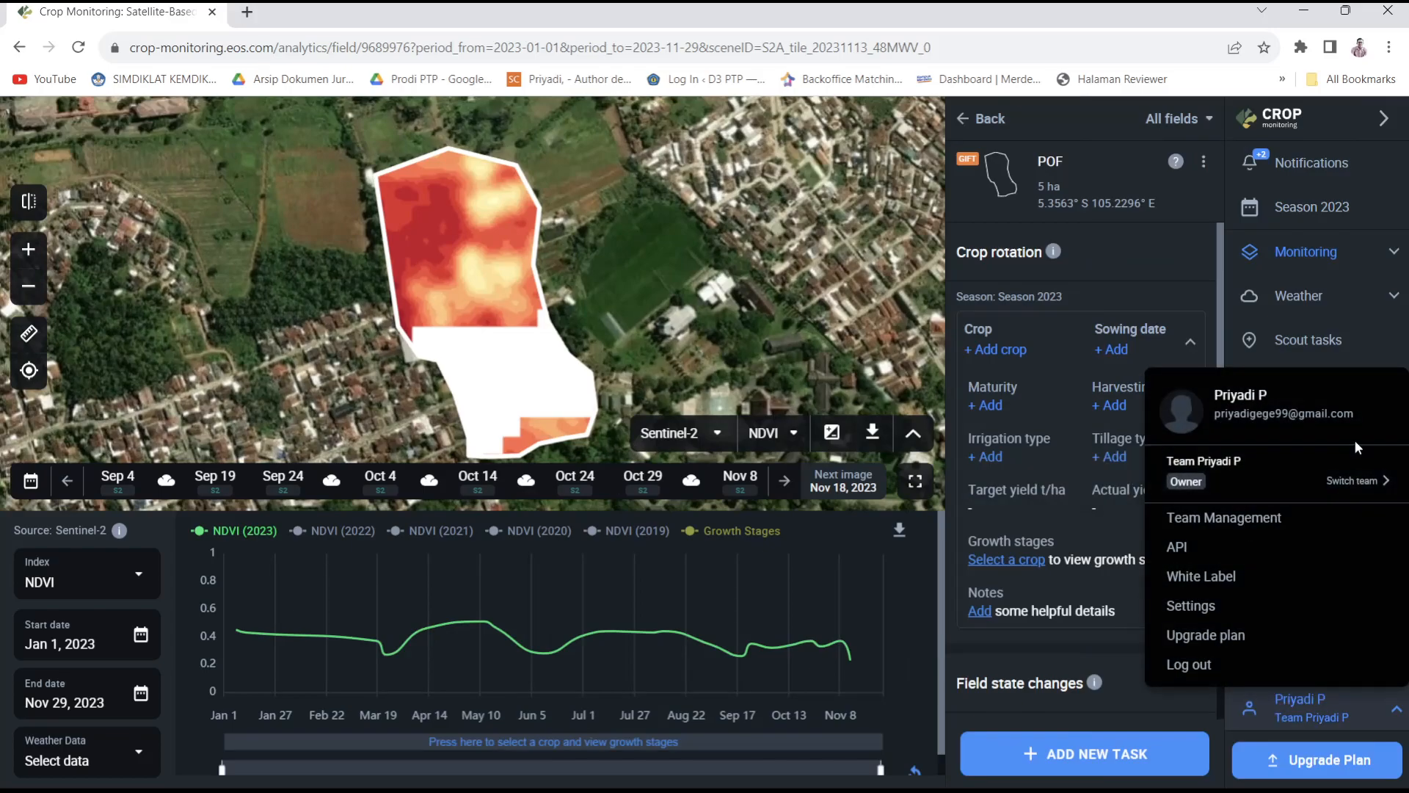
left_click(1181, 663)
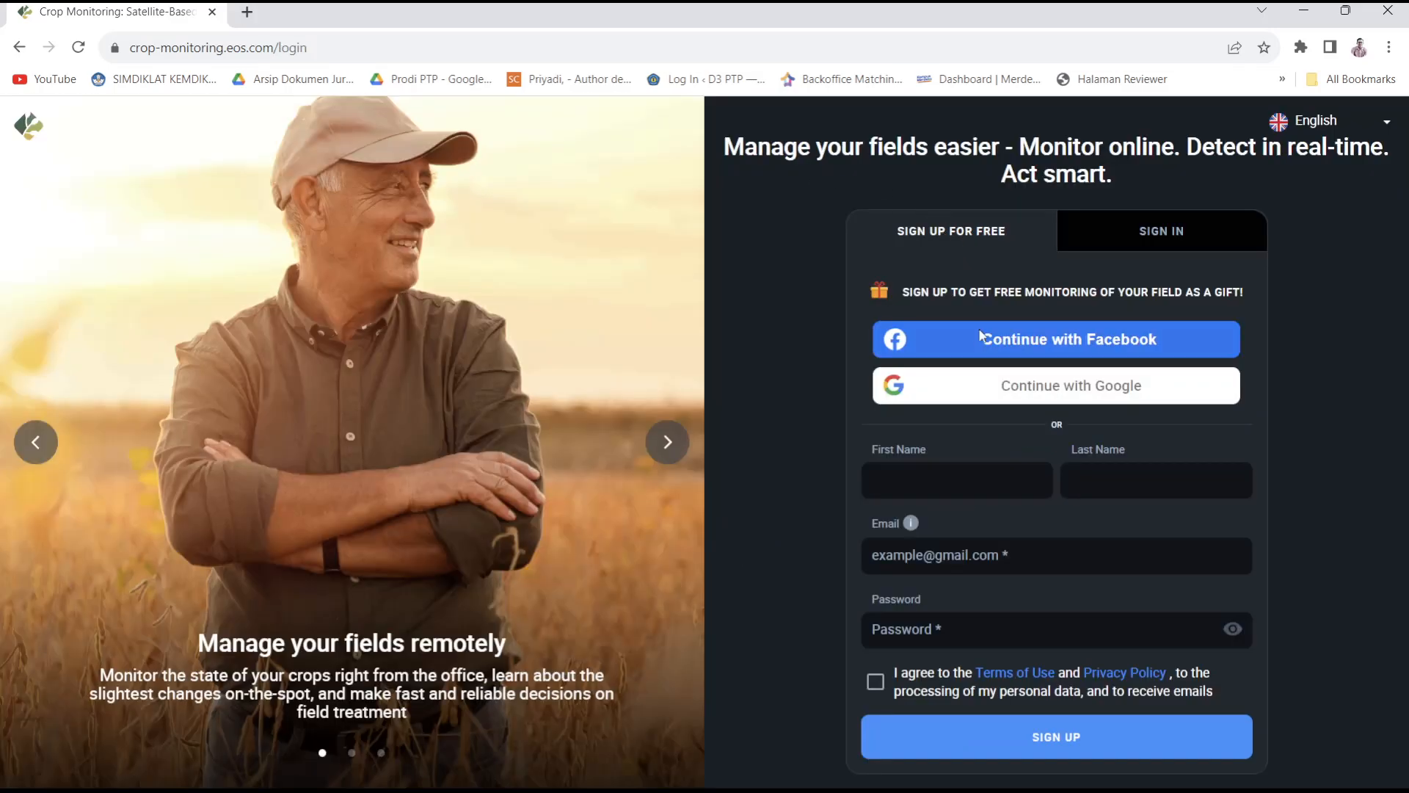
left_click(1037, 395)
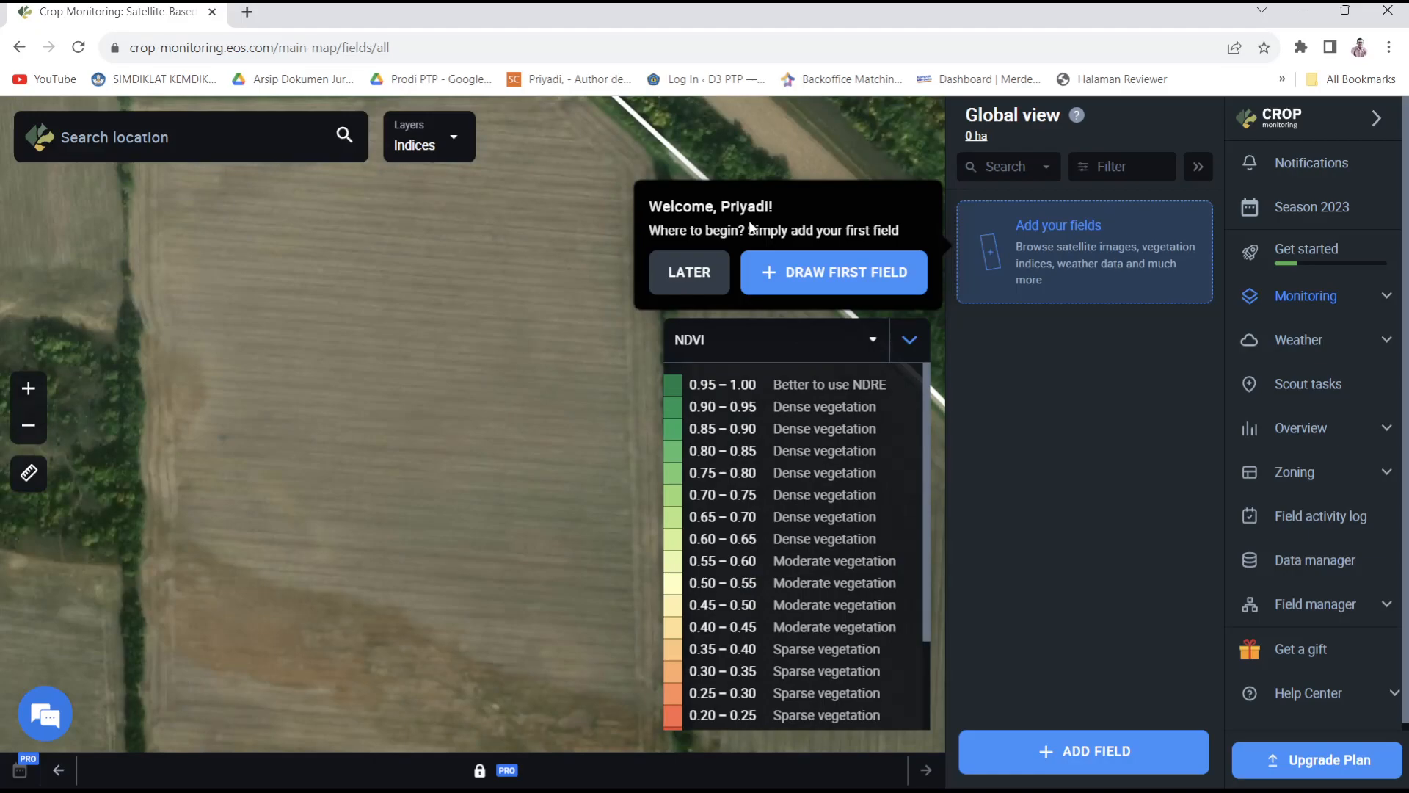
Step: Start drawing the first field and find Bandar Lampung, Lampung, Indonesia on the map
scroll(432, 349, "down", 3)
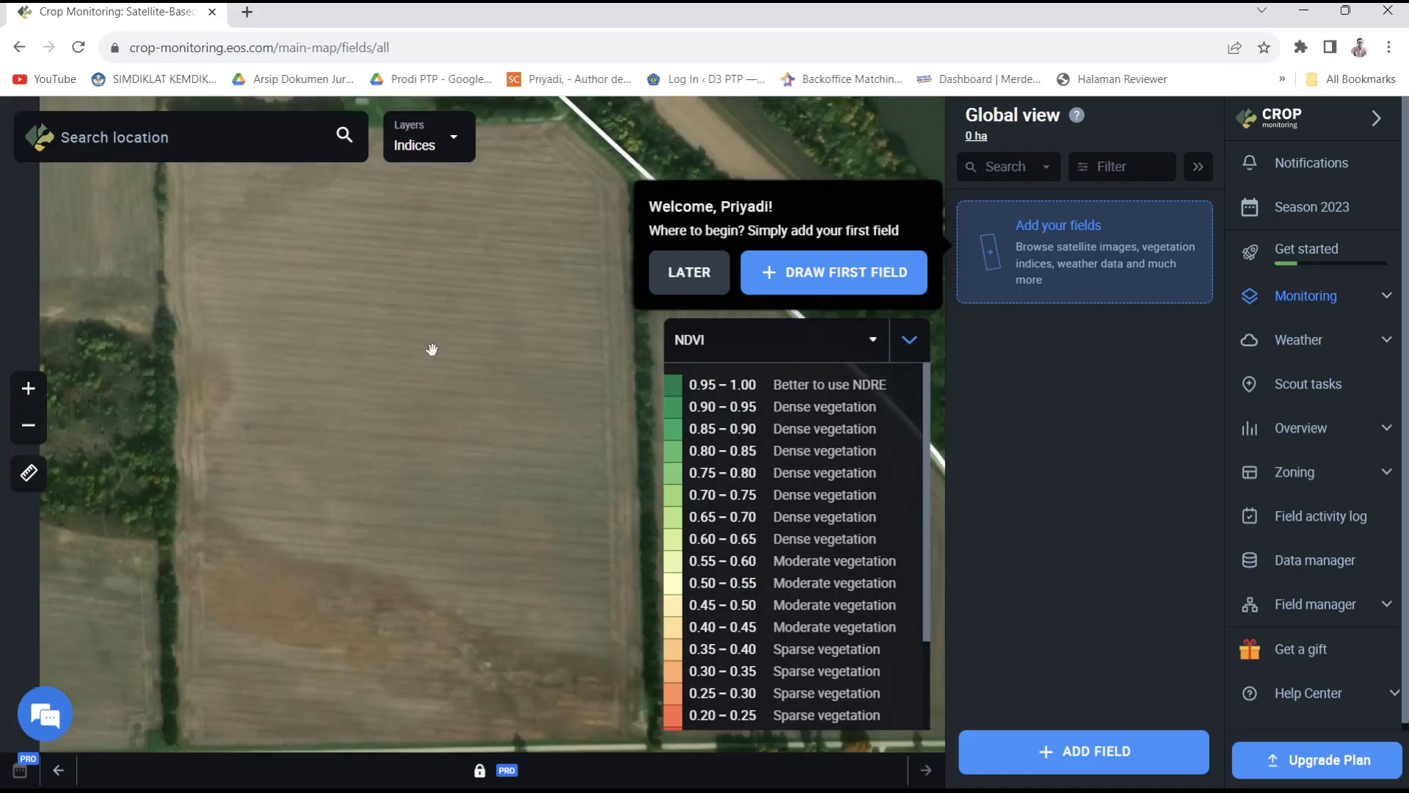
scroll(432, 349, "down", 2)
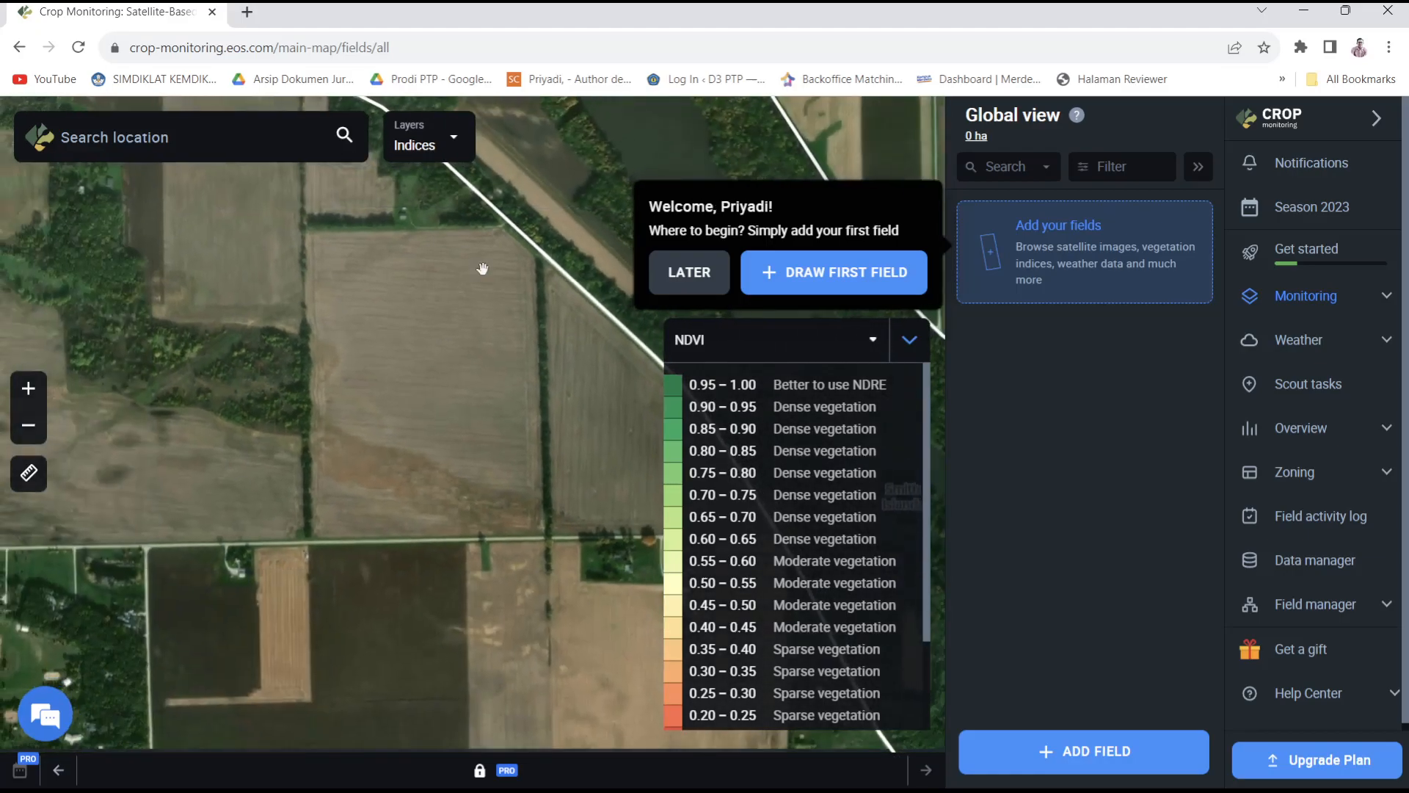
scroll(431, 337, "down", 3)
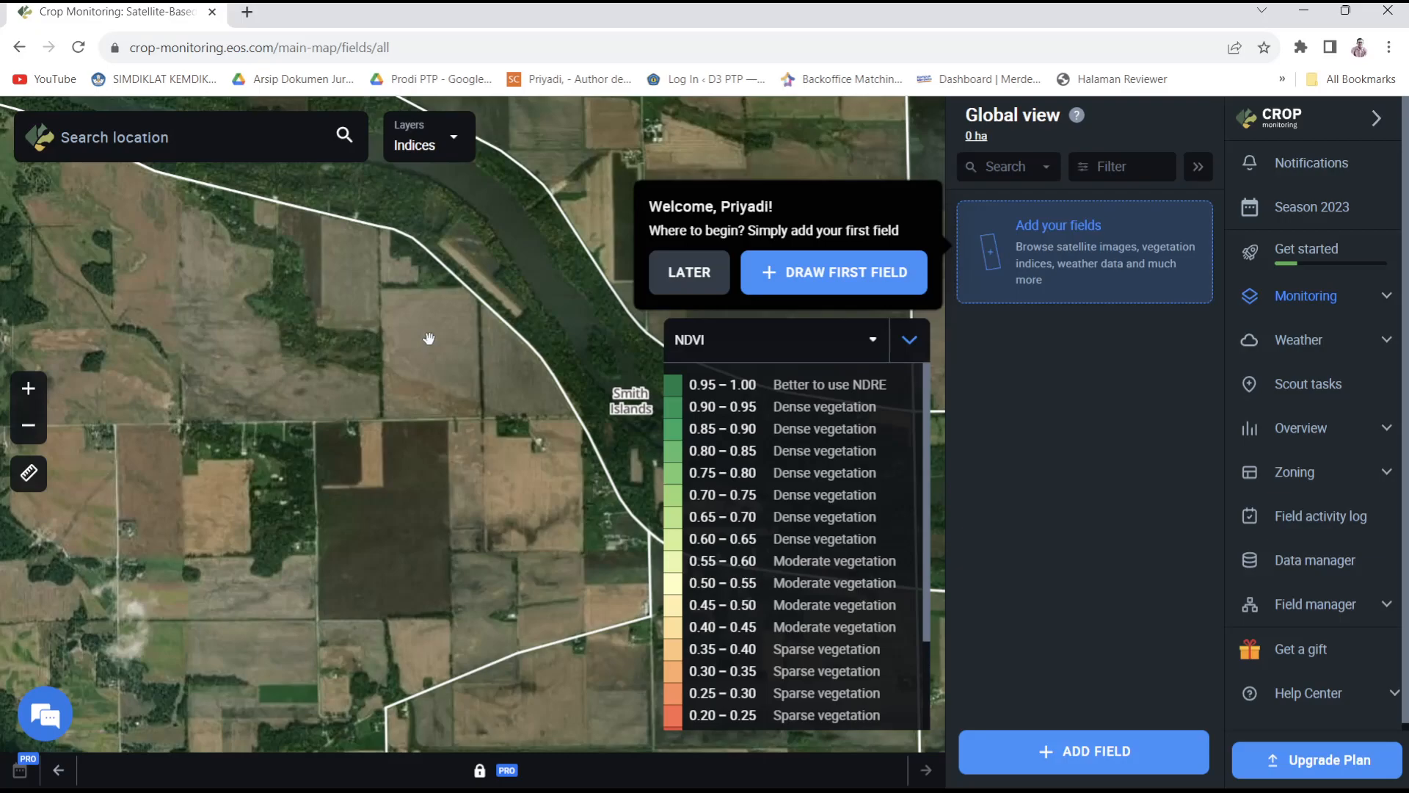
left_click(793, 275)
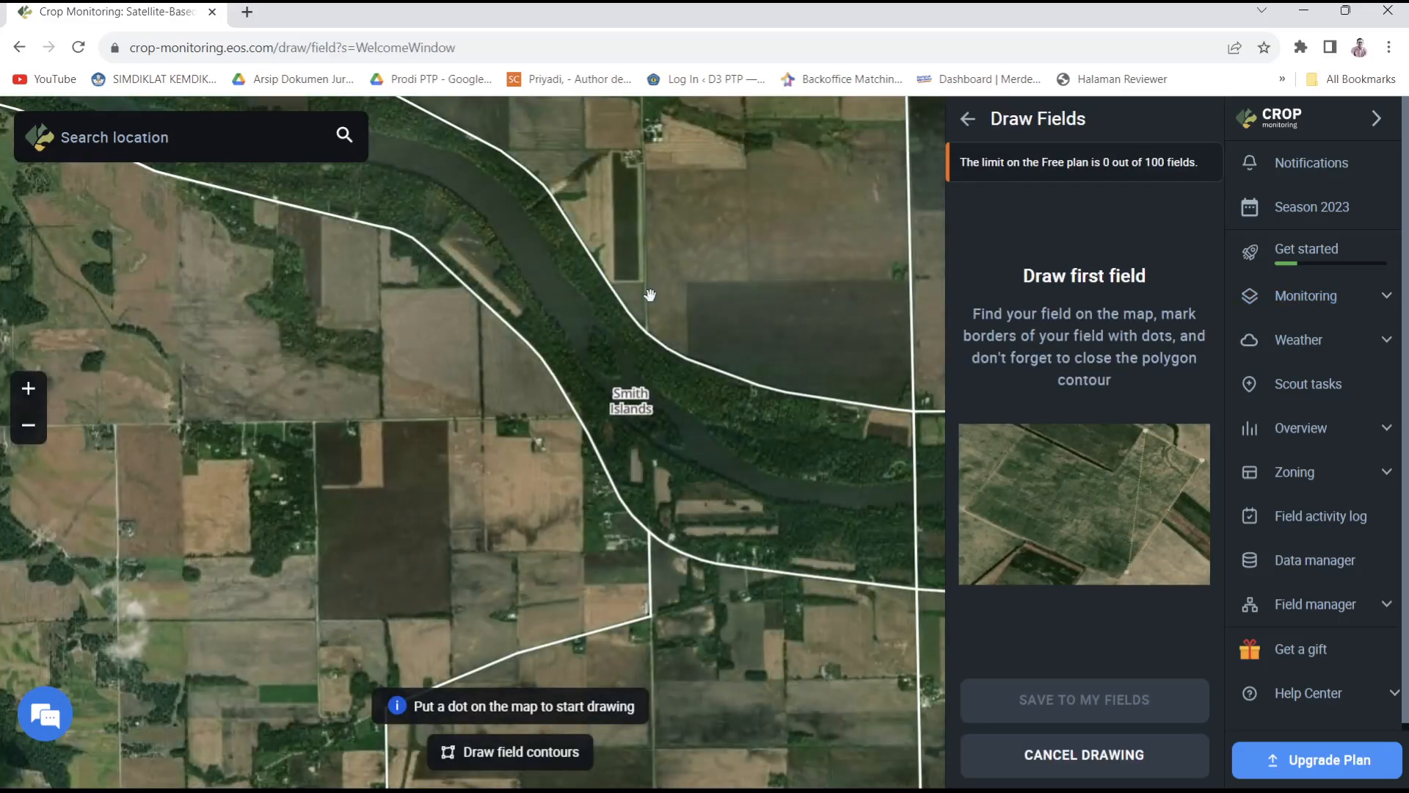
left_click(151, 138)
type("banda")
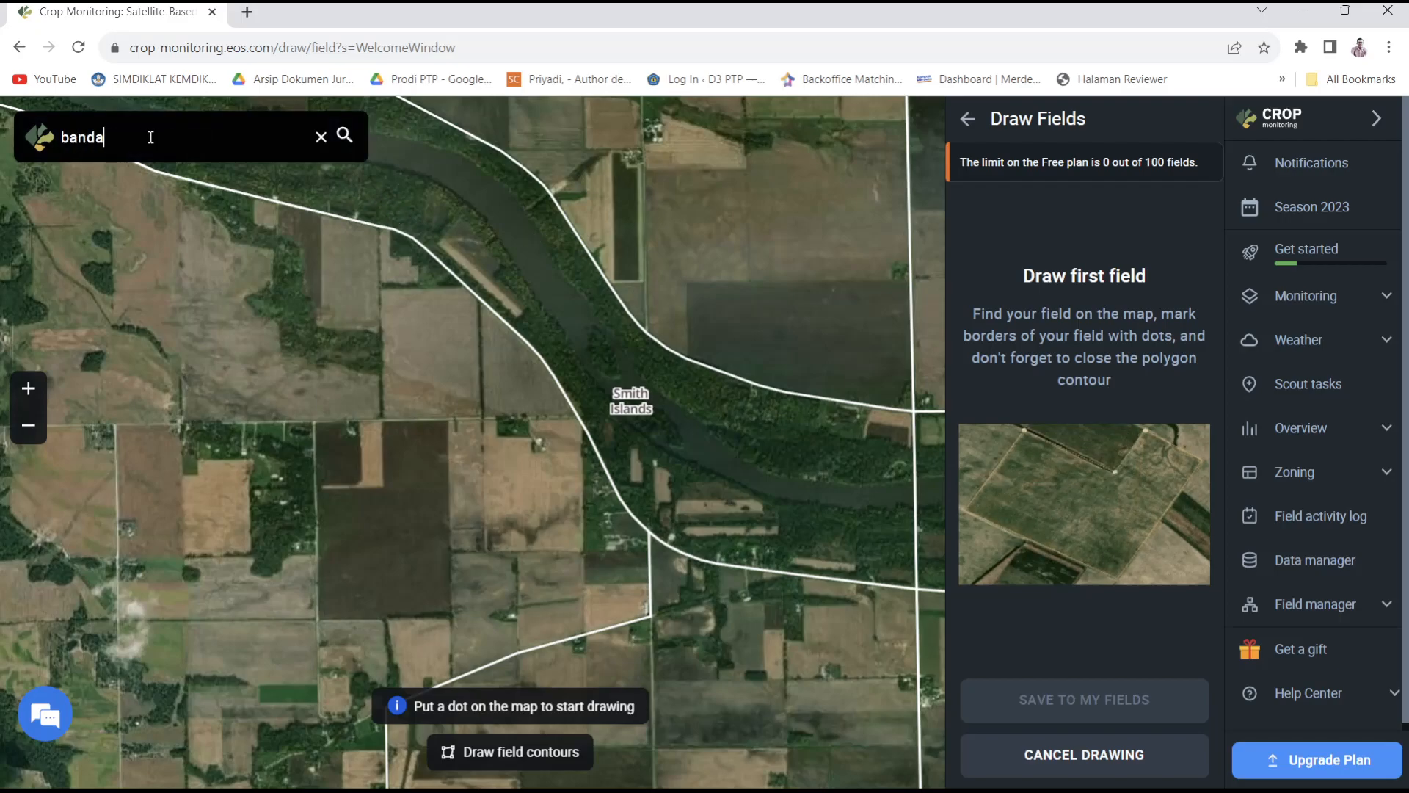
type("r lampung")
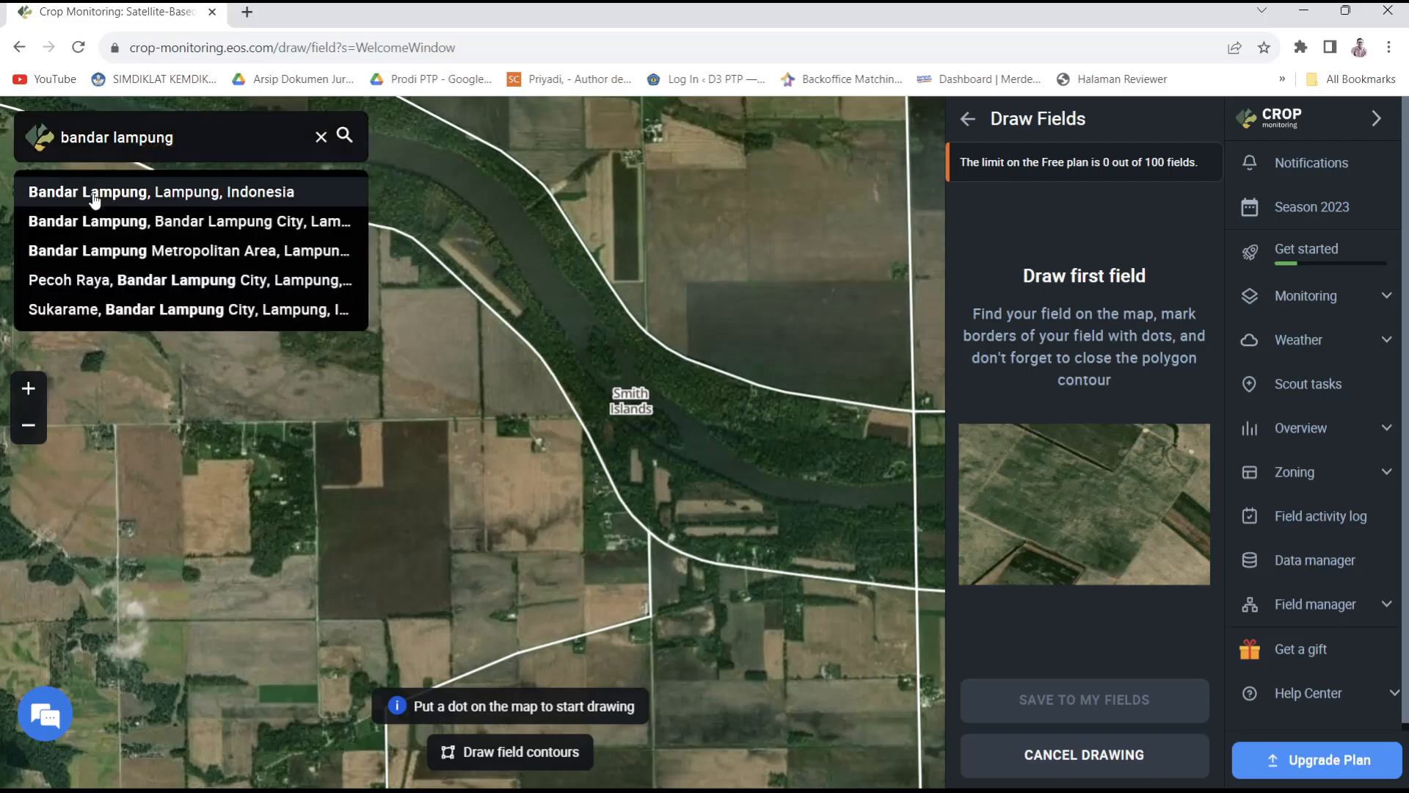
left_click(94, 193)
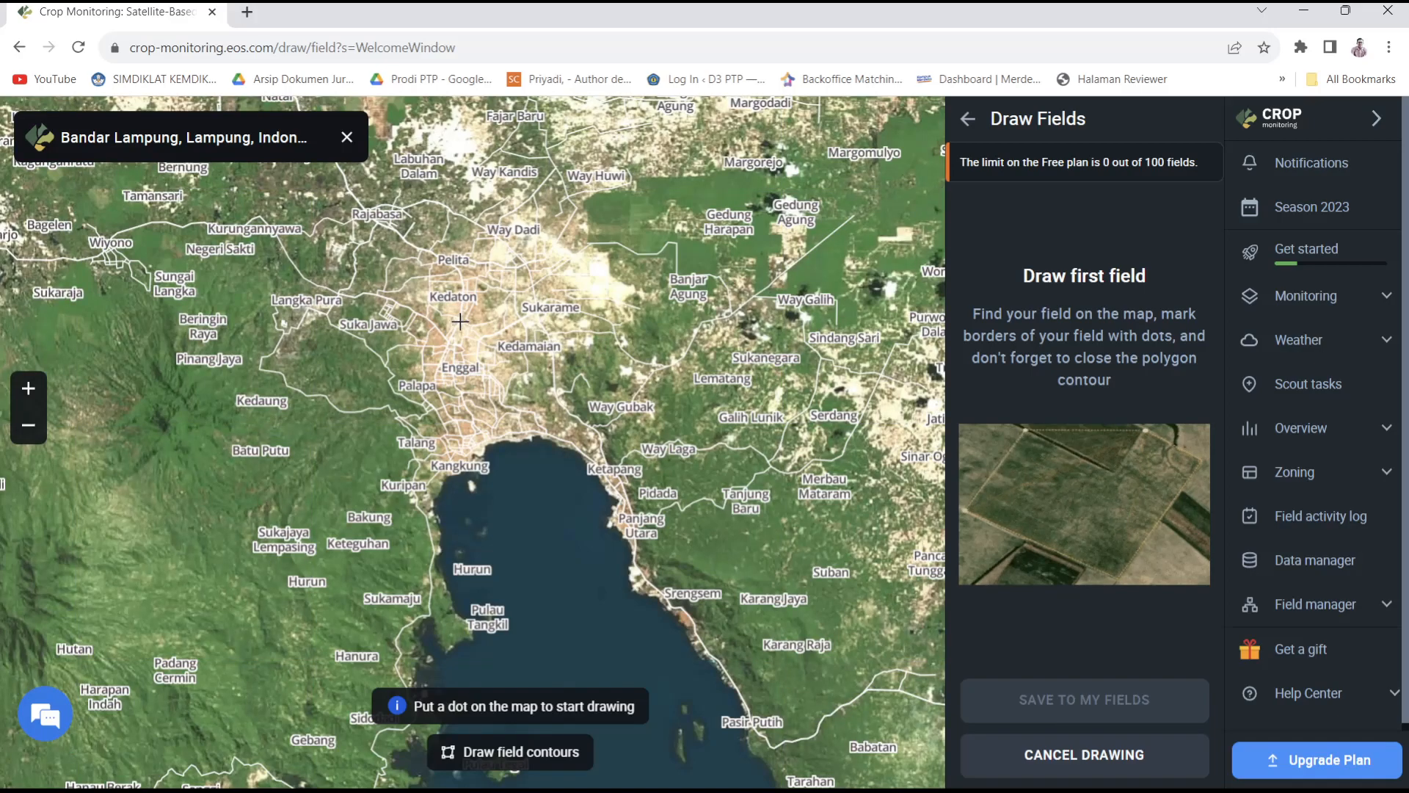
Step: Locate the open farmland northwest of Kampung Baru, beside the red-roofed building complex, on the satellite map
scroll(455, 328, "up", 1)
scroll(460, 321, "up", 1)
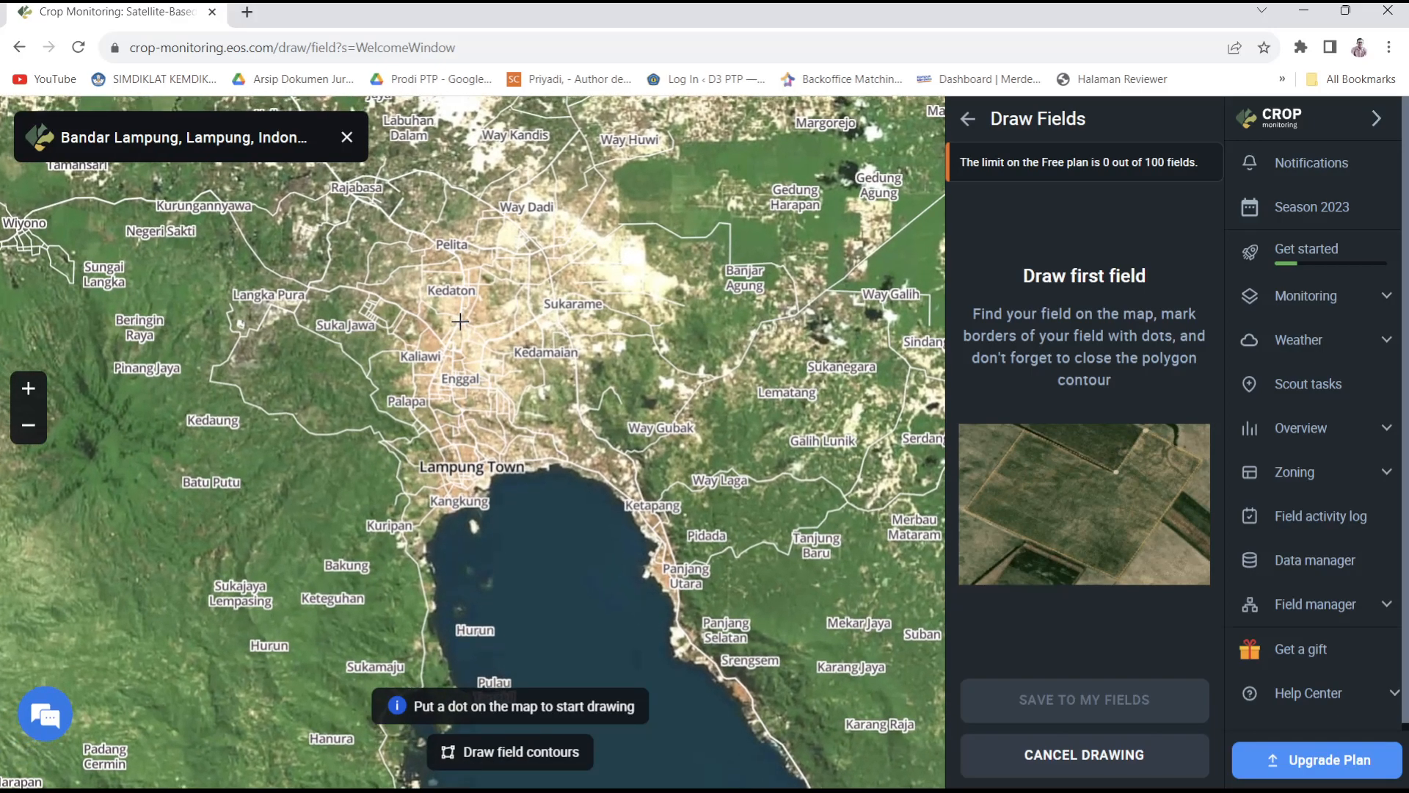
left_click_drag(359, 239, 458, 385)
scroll(458, 384, "up", 2)
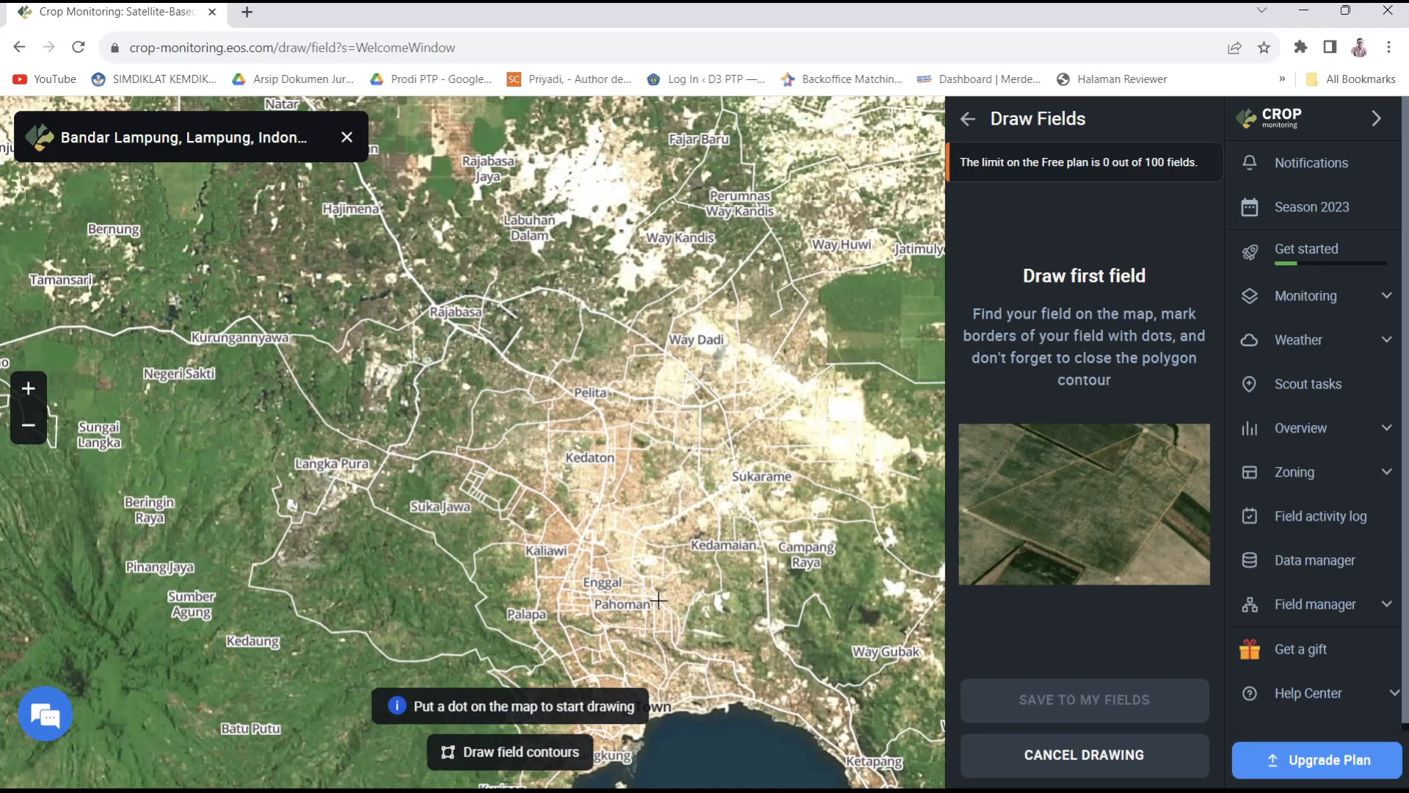
scroll(518, 381, "up", 1)
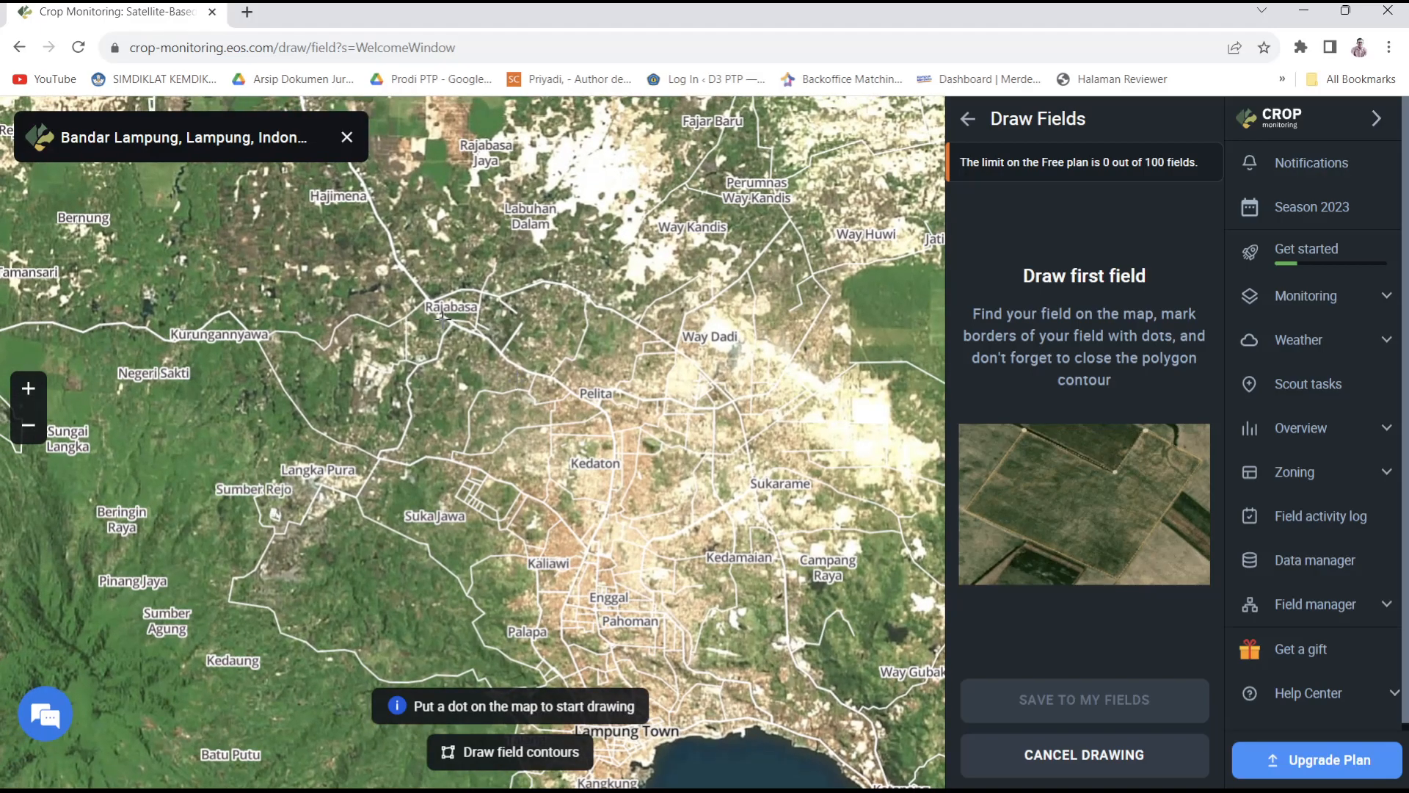
scroll(442, 319, "up", 3)
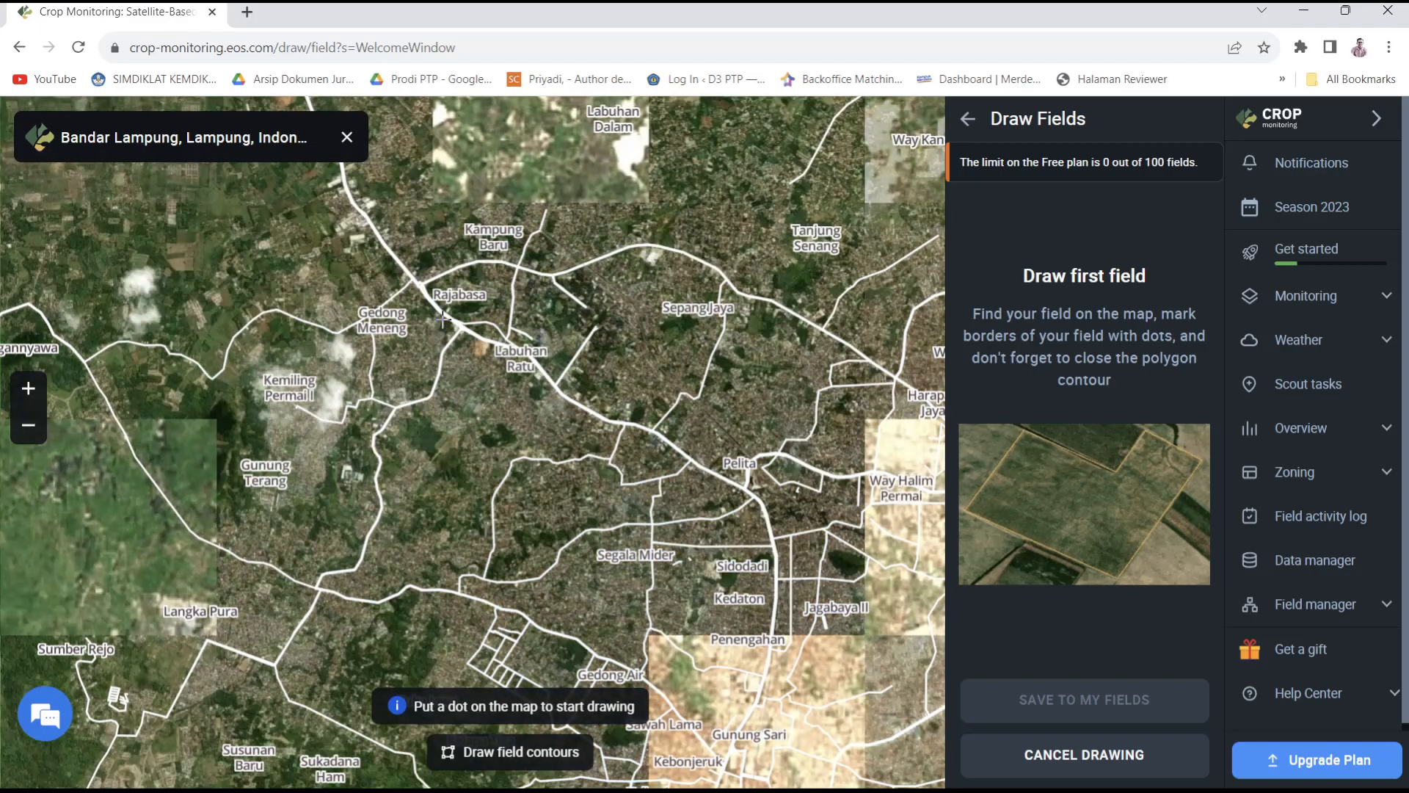
scroll(442, 318, "up", 1)
scroll(441, 318, "up", 1)
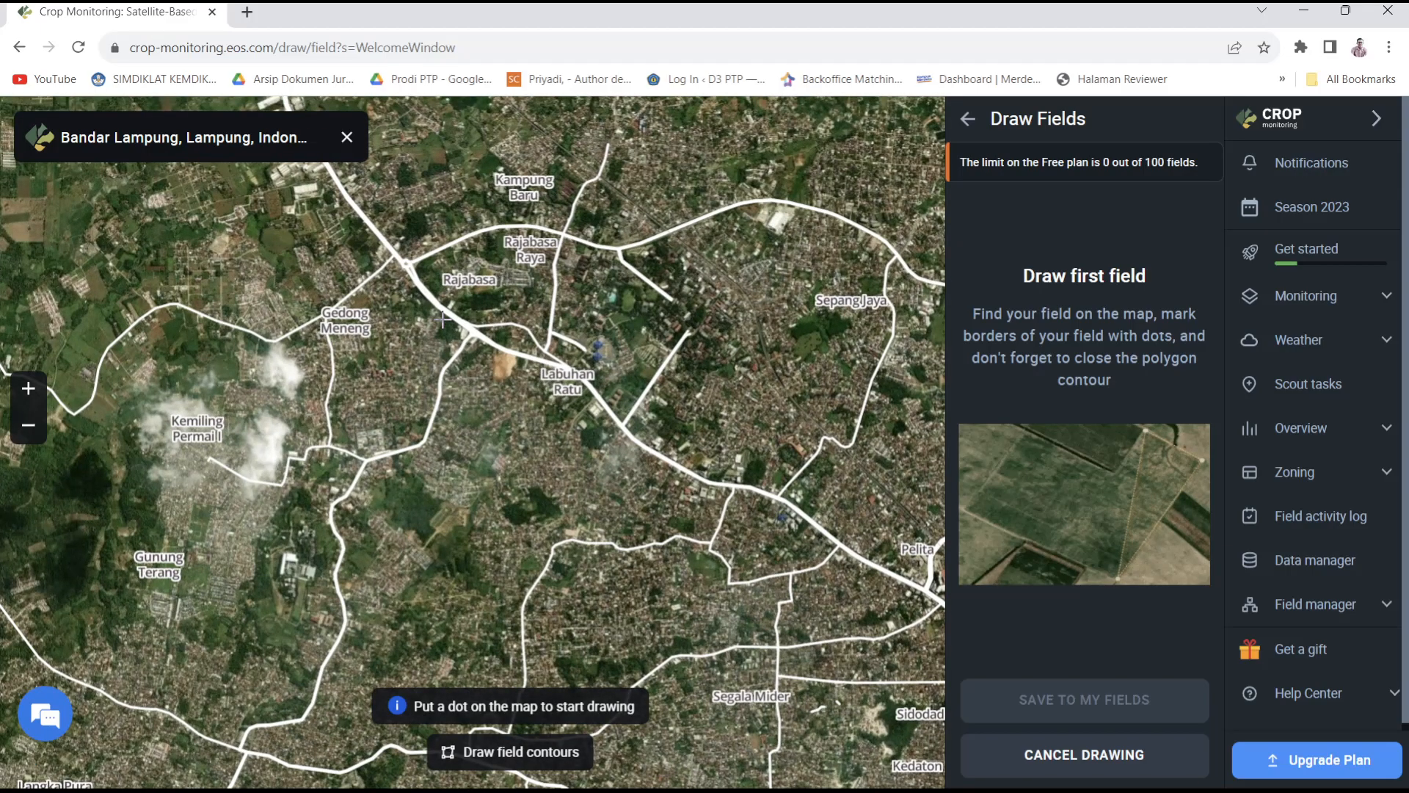
scroll(442, 319, "up", 1)
scroll(442, 318, "up", 1)
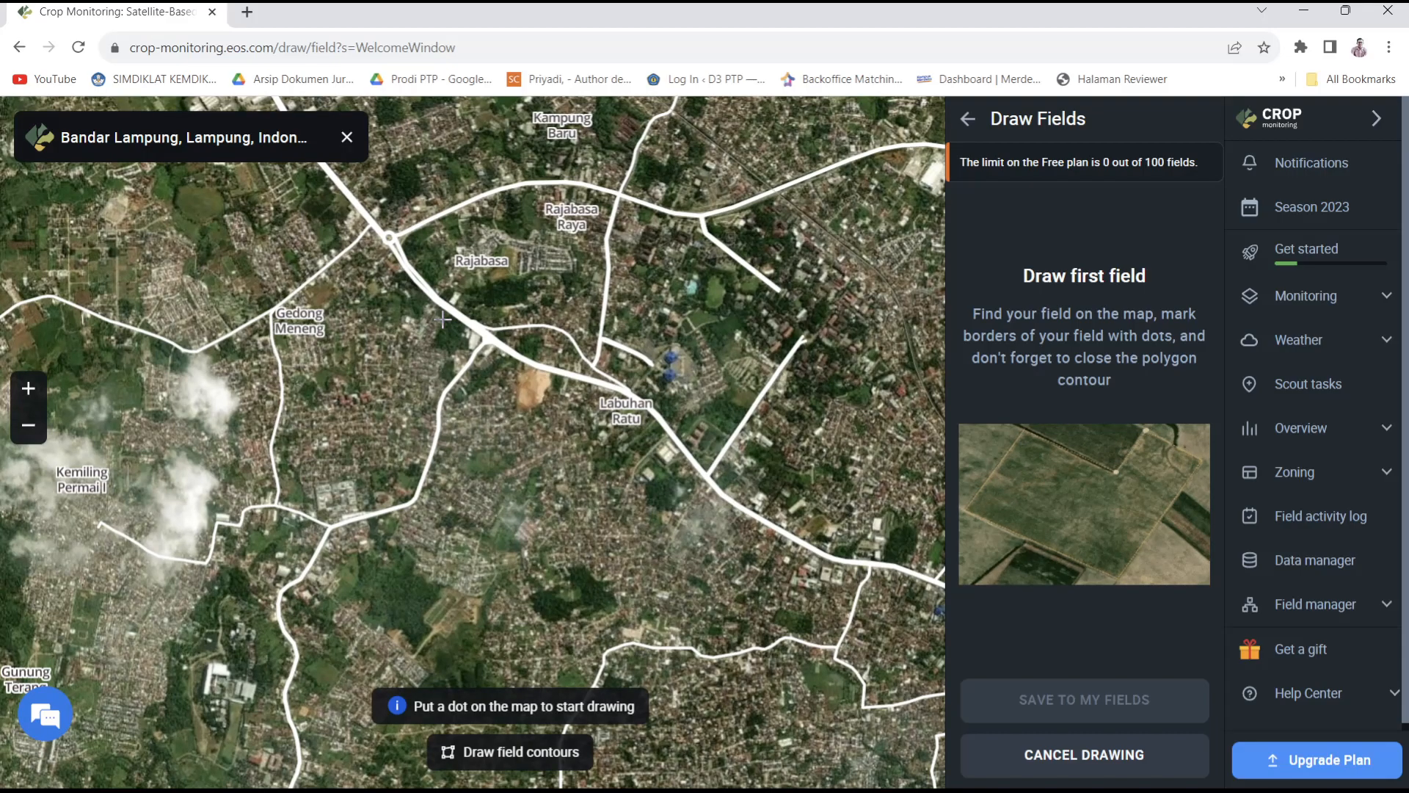
scroll(441, 319, "up", 1)
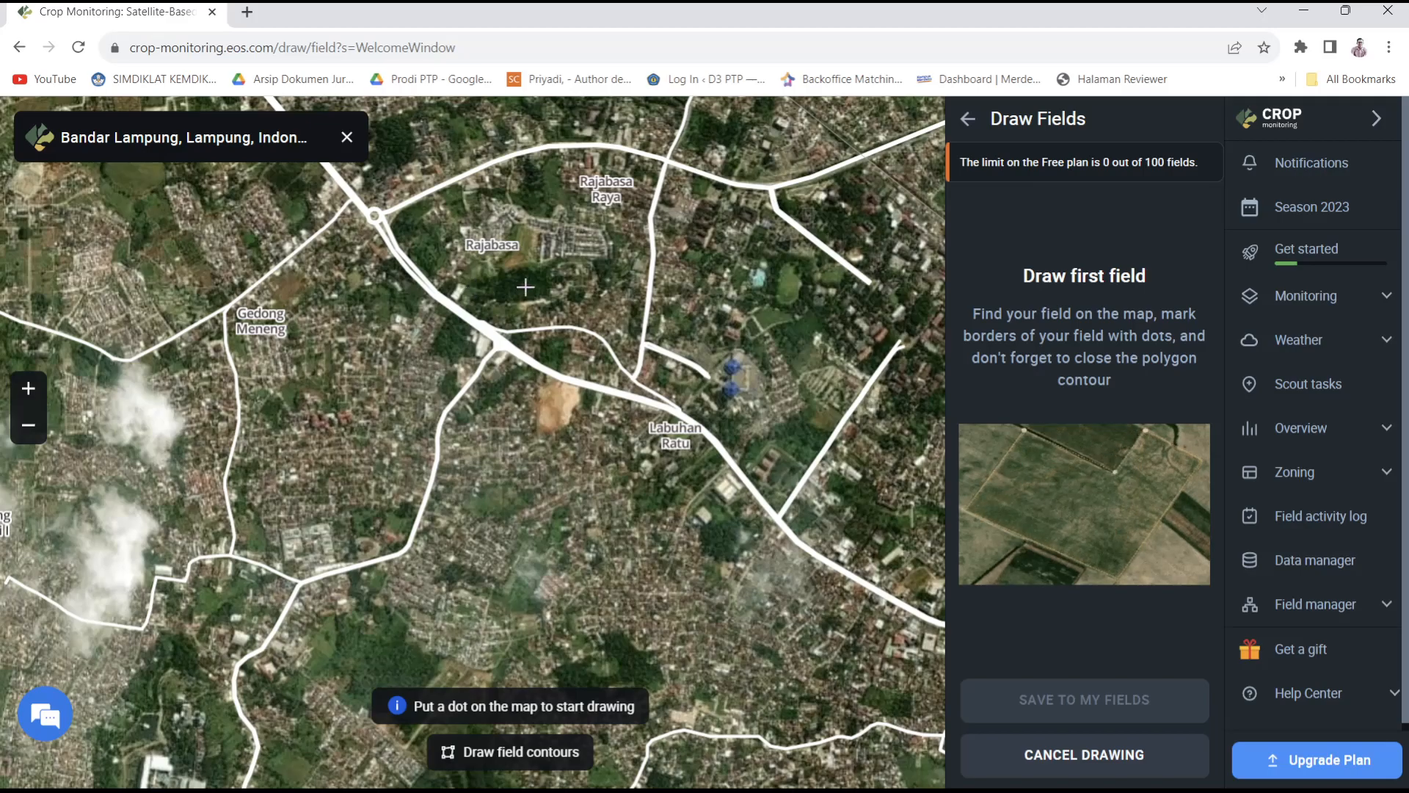
scroll(602, 303, "up", 2)
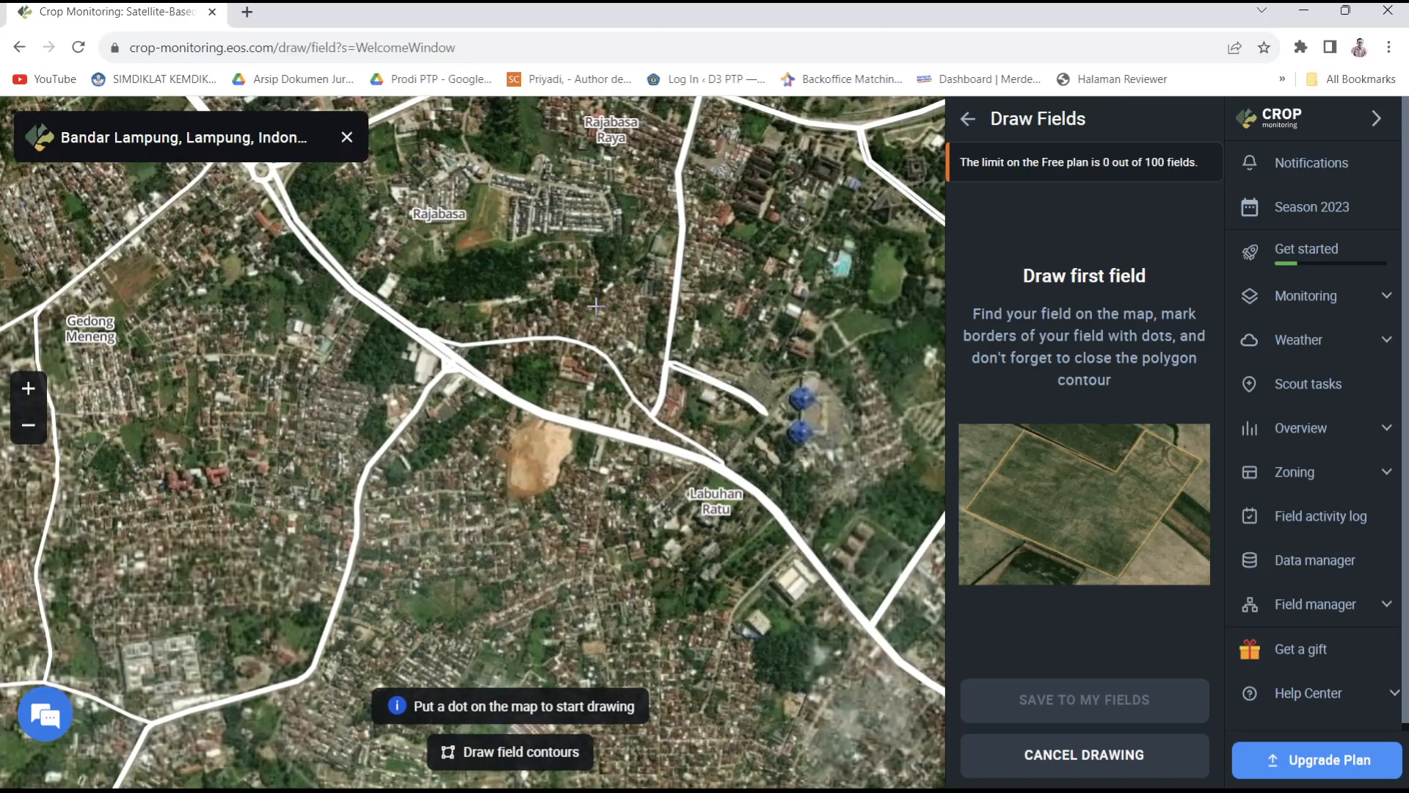
left_click_drag(530, 272, 530, 344)
scroll(530, 344, "up", 2)
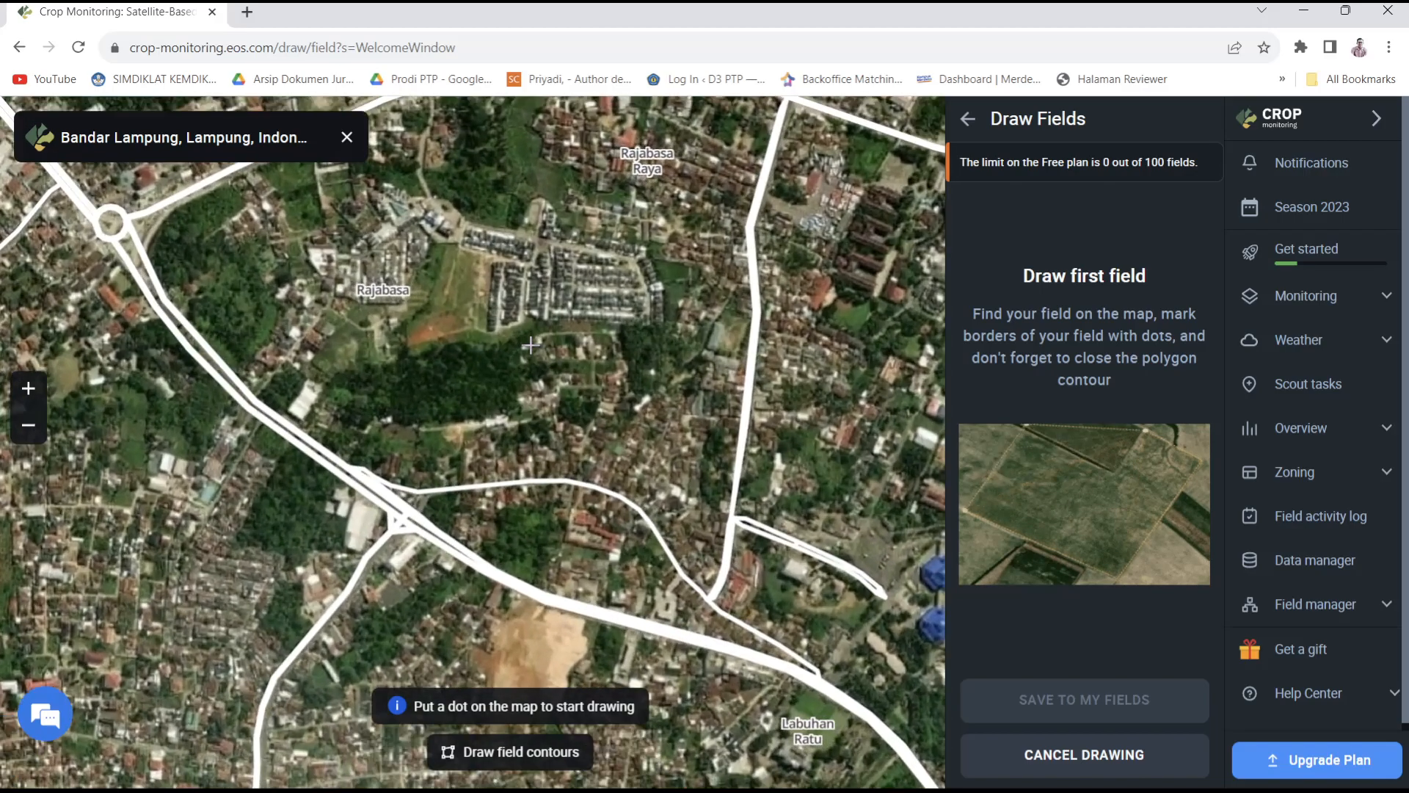
left_click_drag(477, 453, 655, 531)
left_click_drag(453, 309, 409, 581)
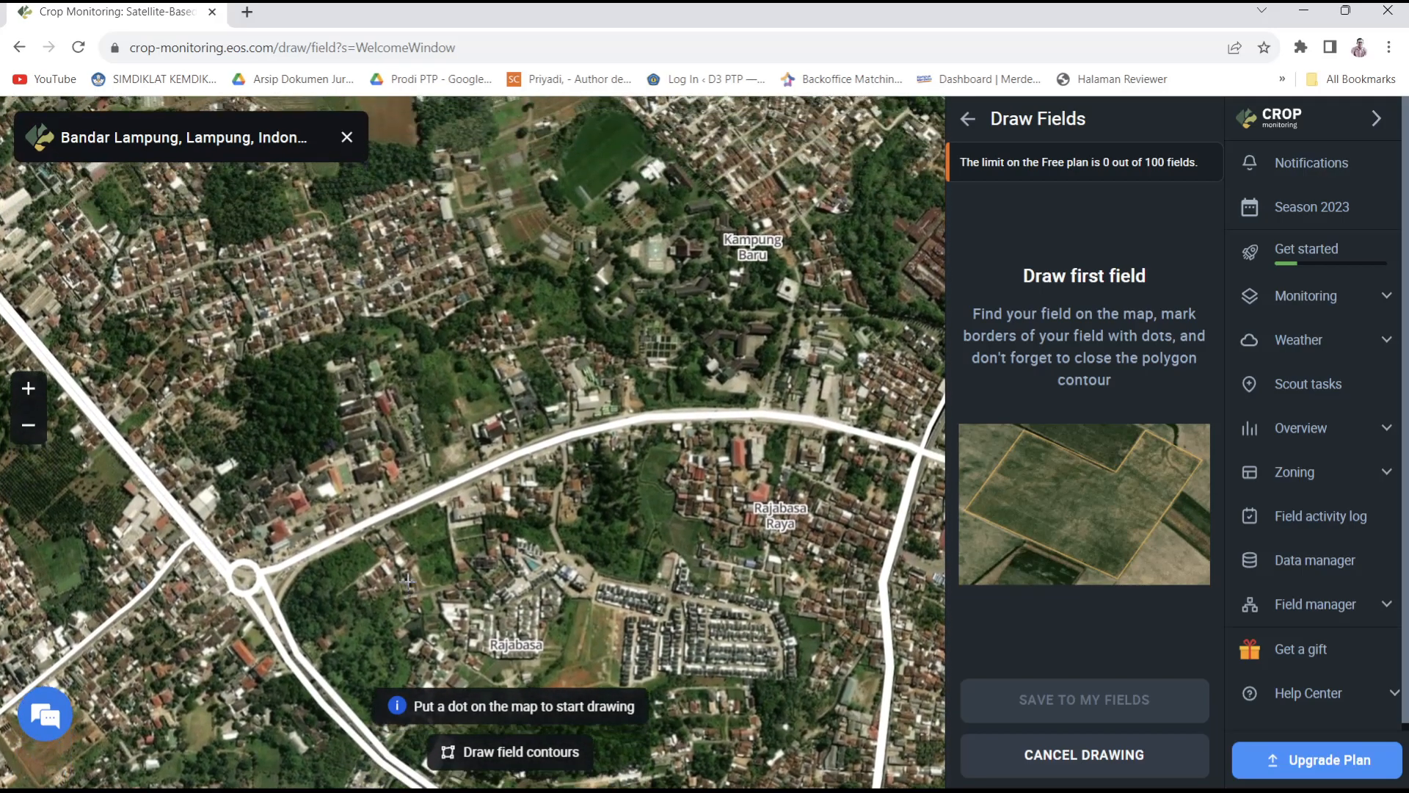
left_click_drag(602, 347, 561, 436)
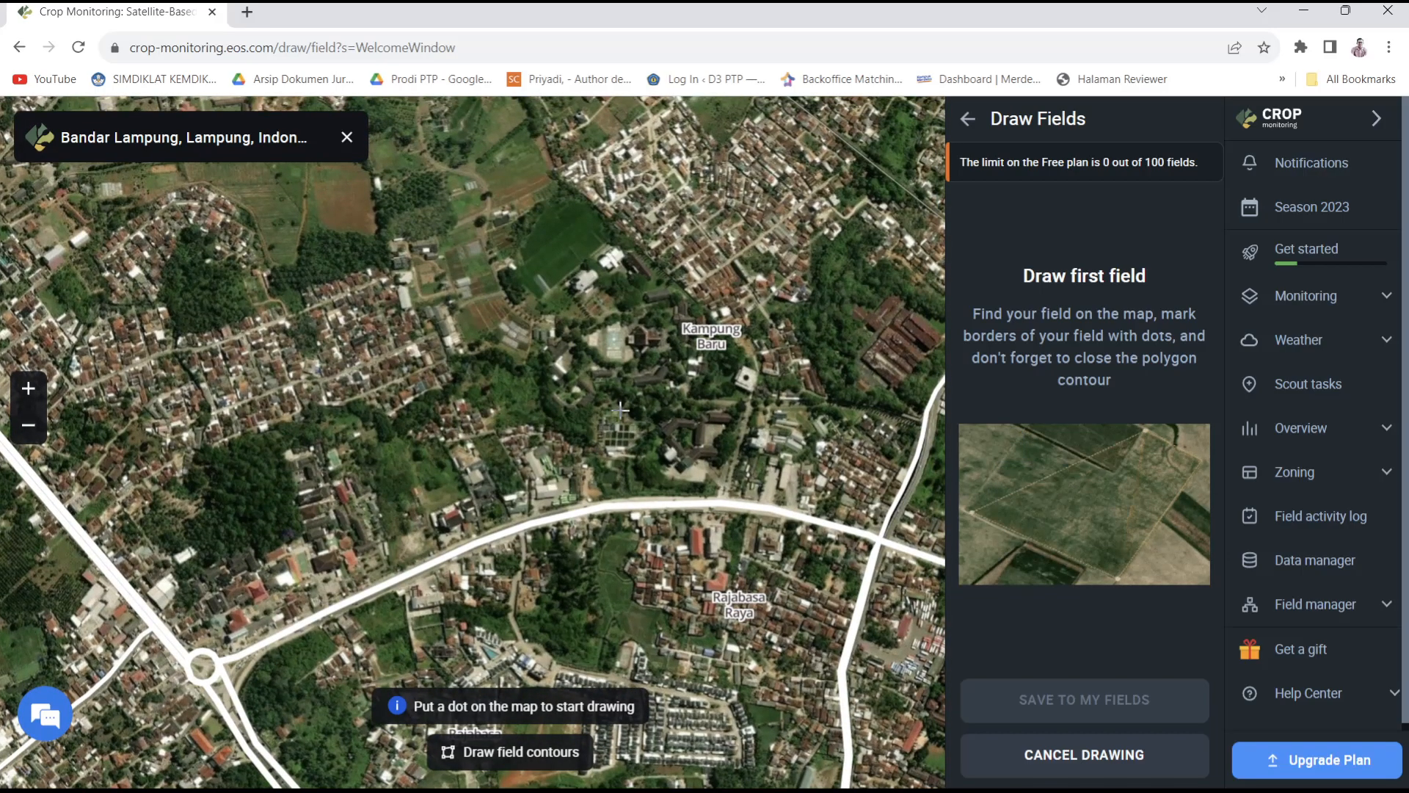
scroll(619, 412, "up", 3)
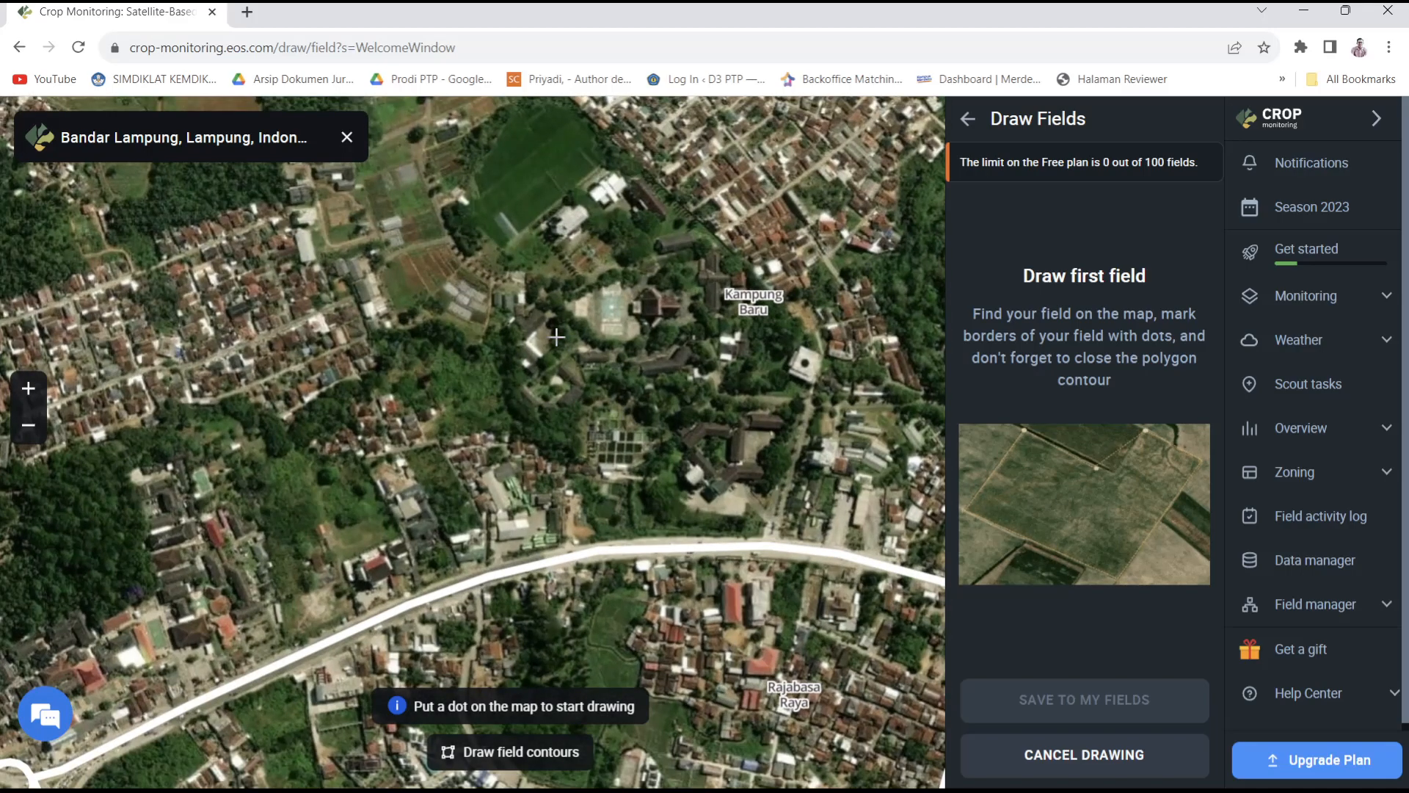
left_click_drag(541, 282, 575, 468)
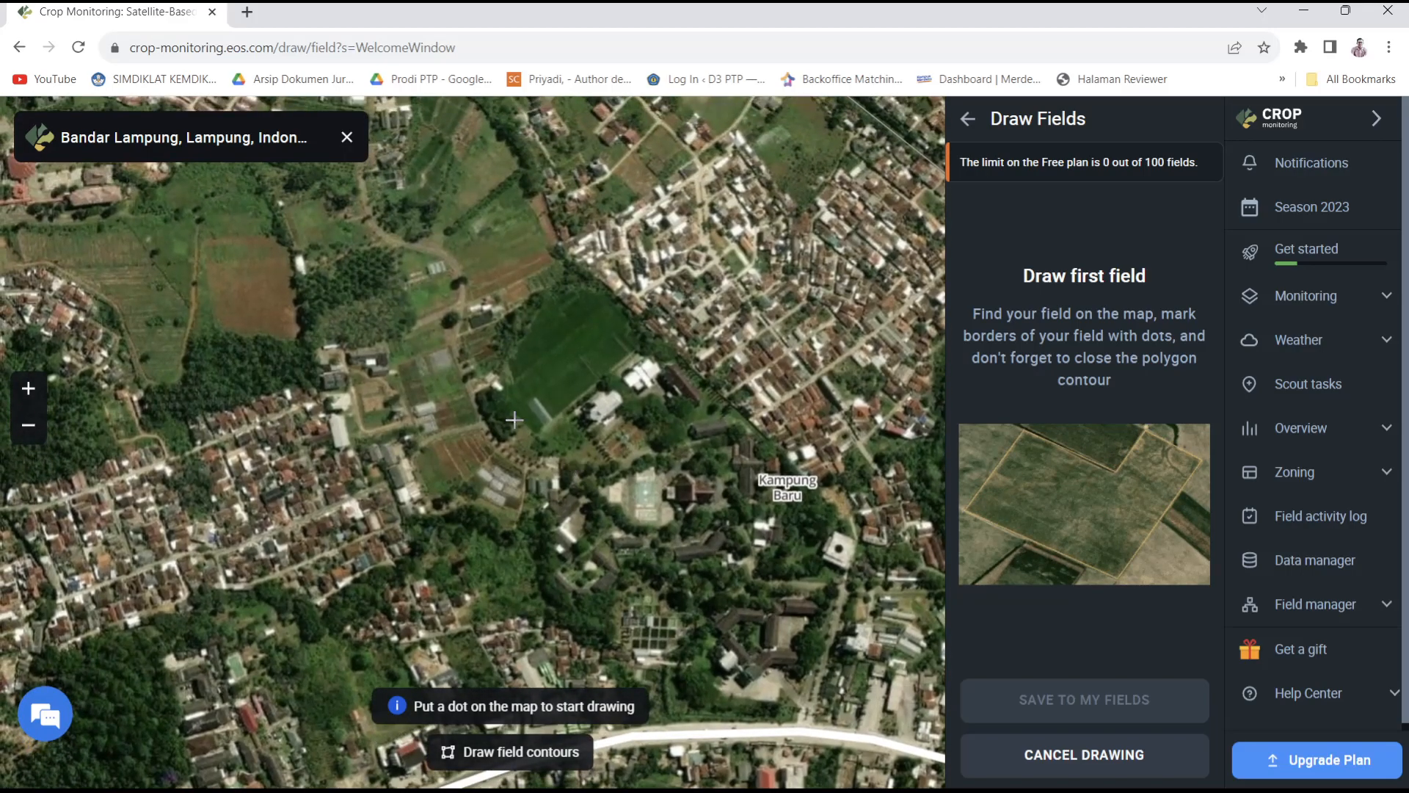
left_click_drag(323, 365, 684, 520)
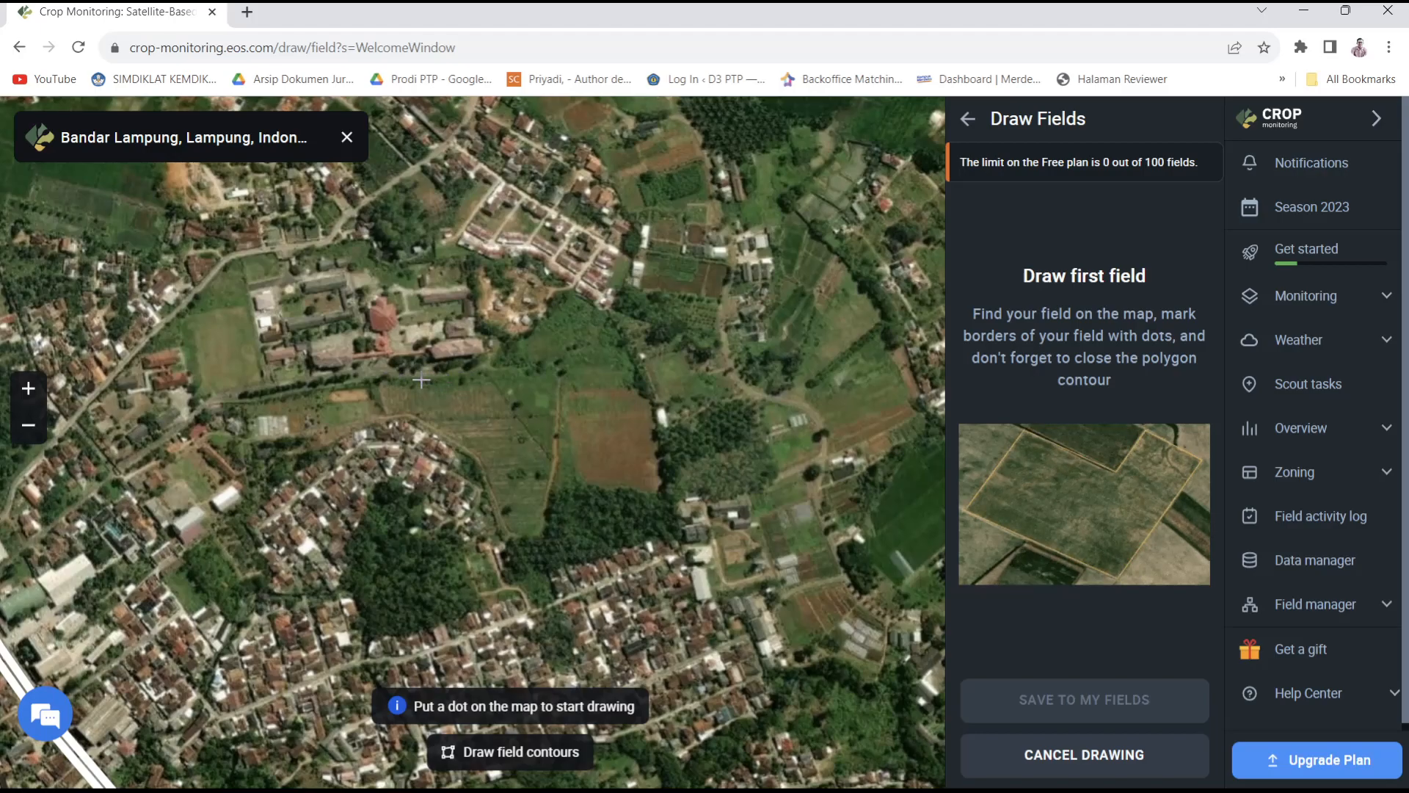
Step: Outline a closed field of about 5.5 ha around the farmland and tree patch southeast of the red-roofed complex, and open its details for saving
left_click(382, 378)
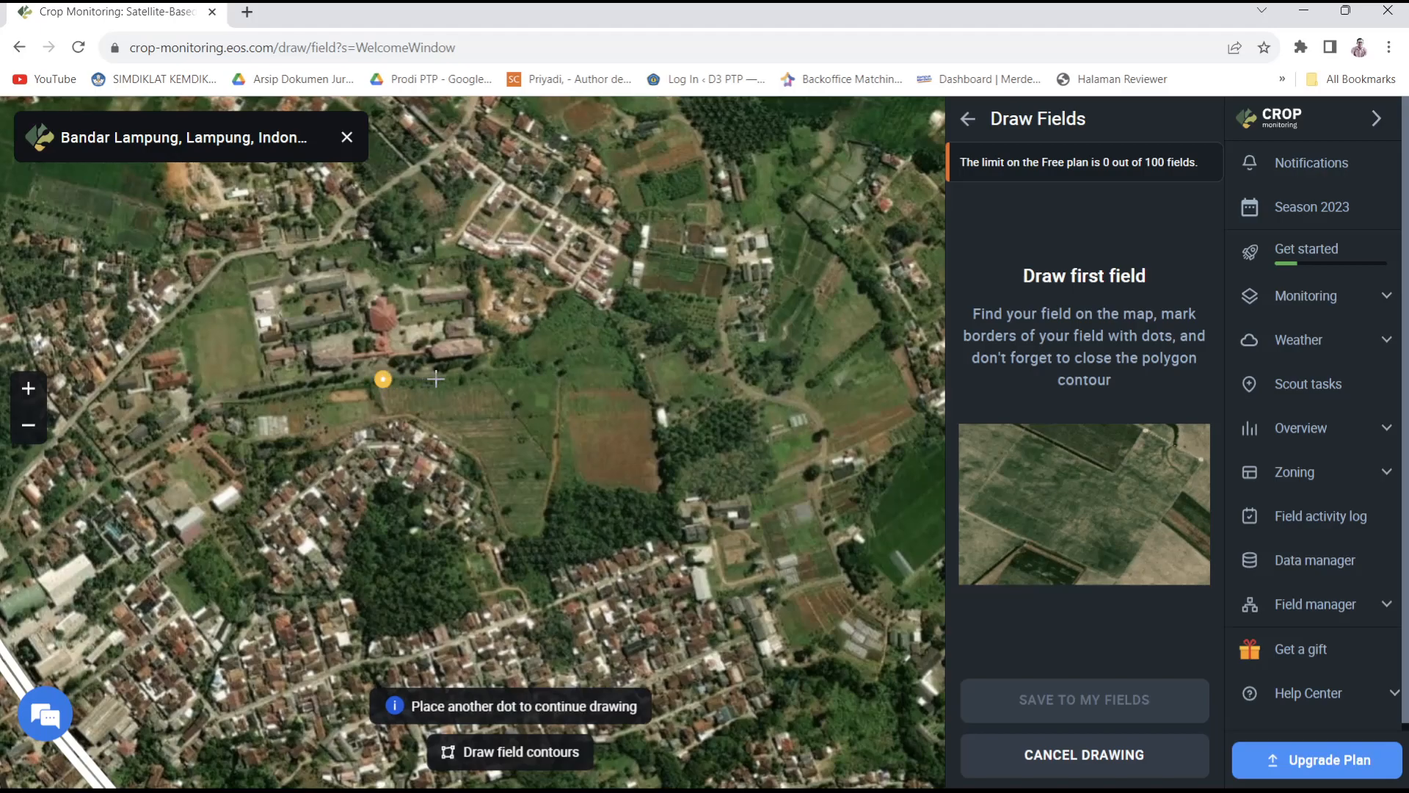
left_click(473, 368)
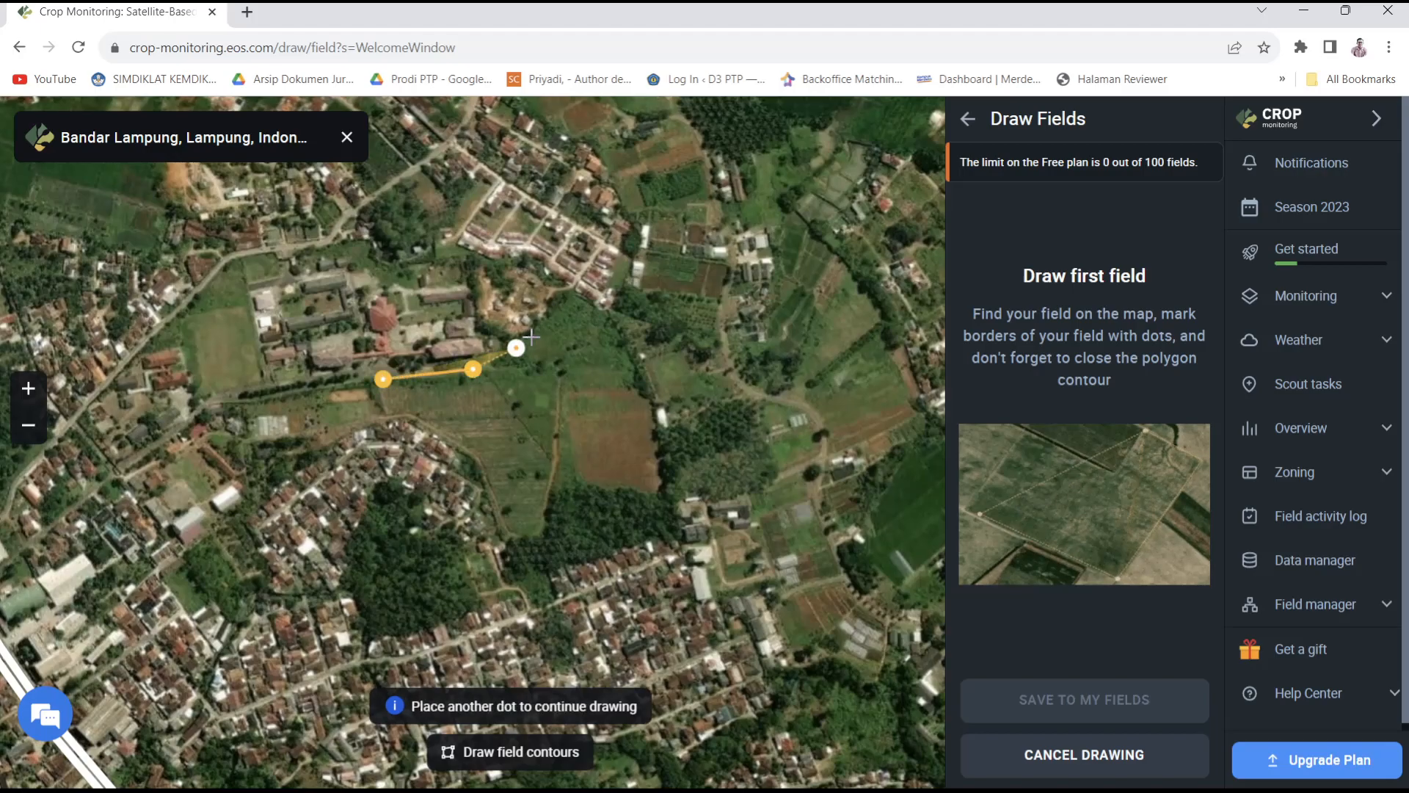
left_click(579, 300)
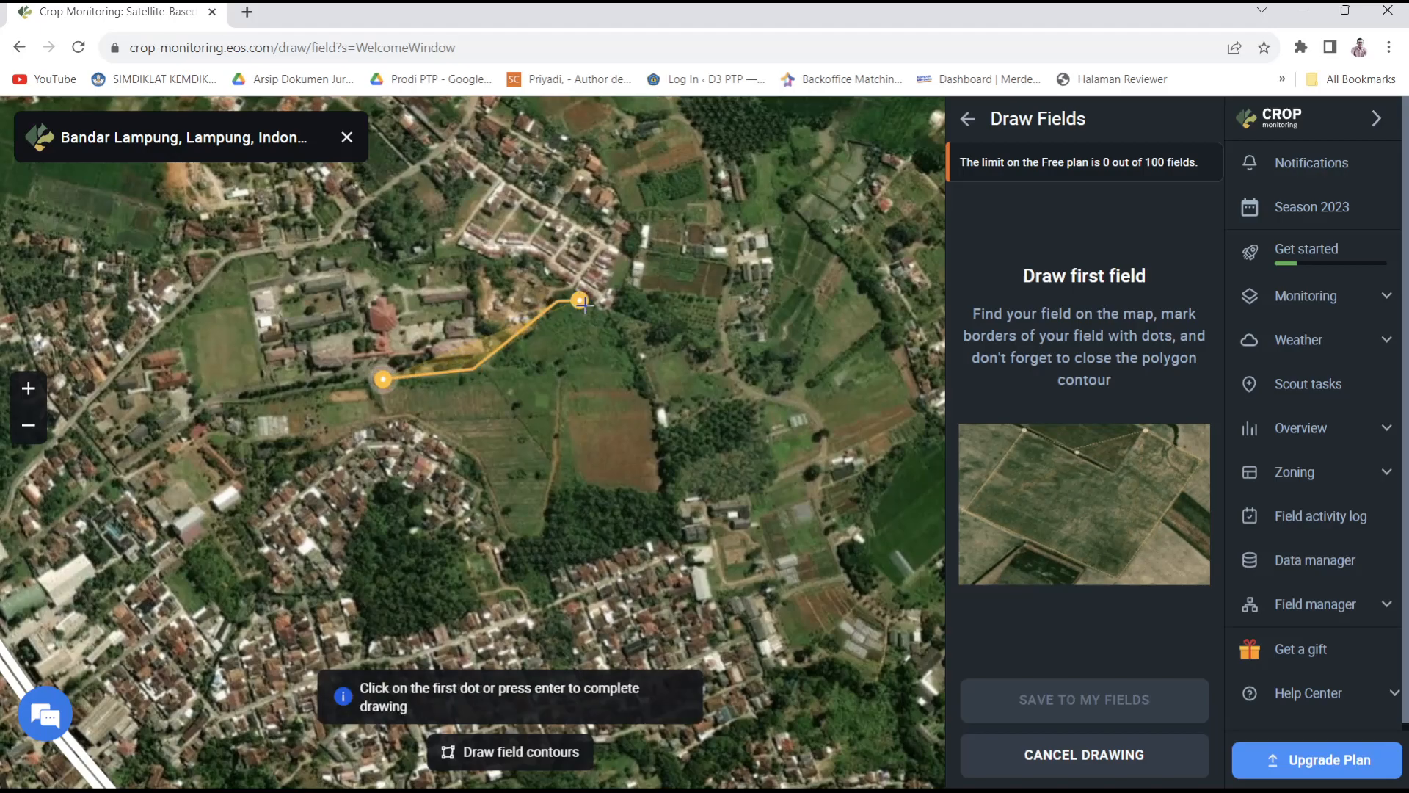
left_click(610, 324)
left_click(631, 364)
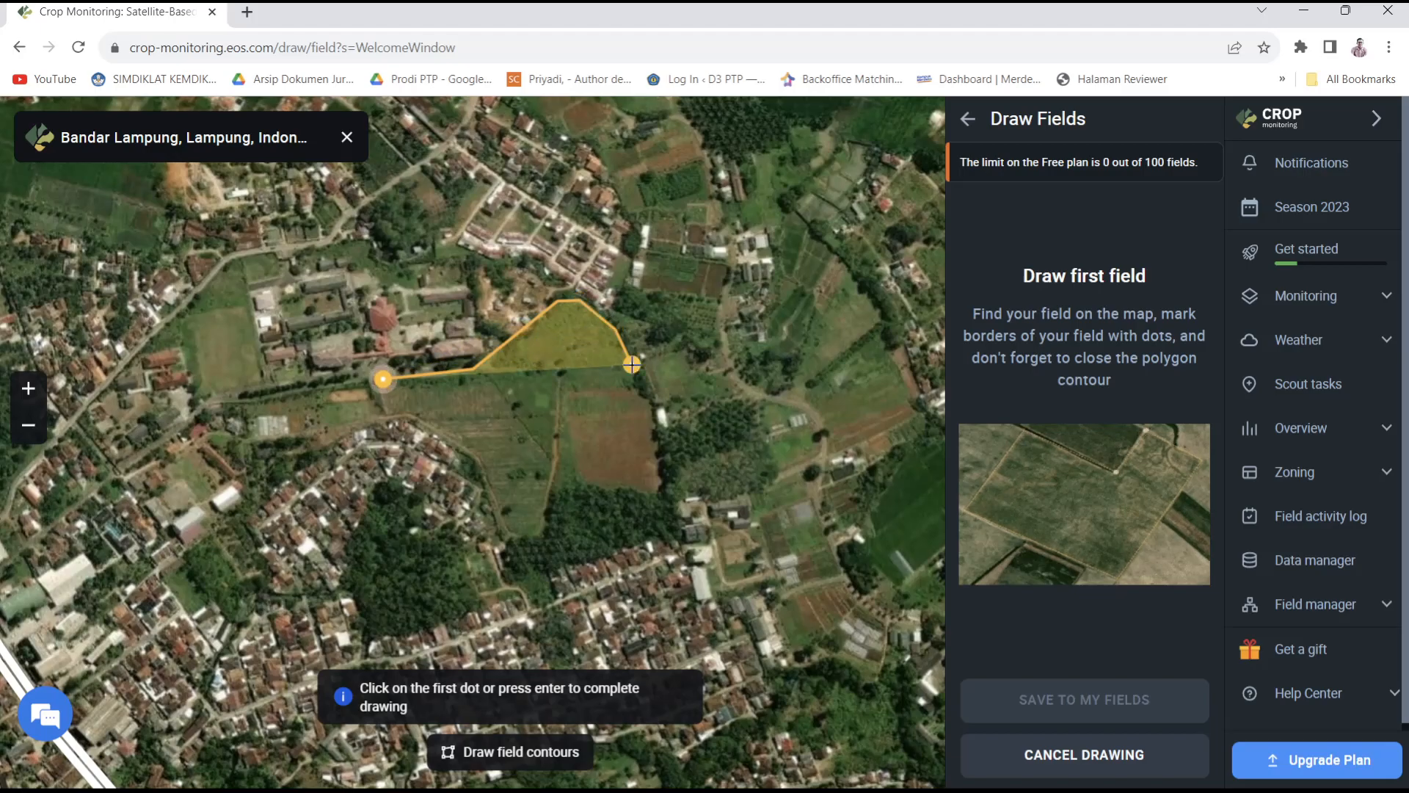
left_click(646, 399)
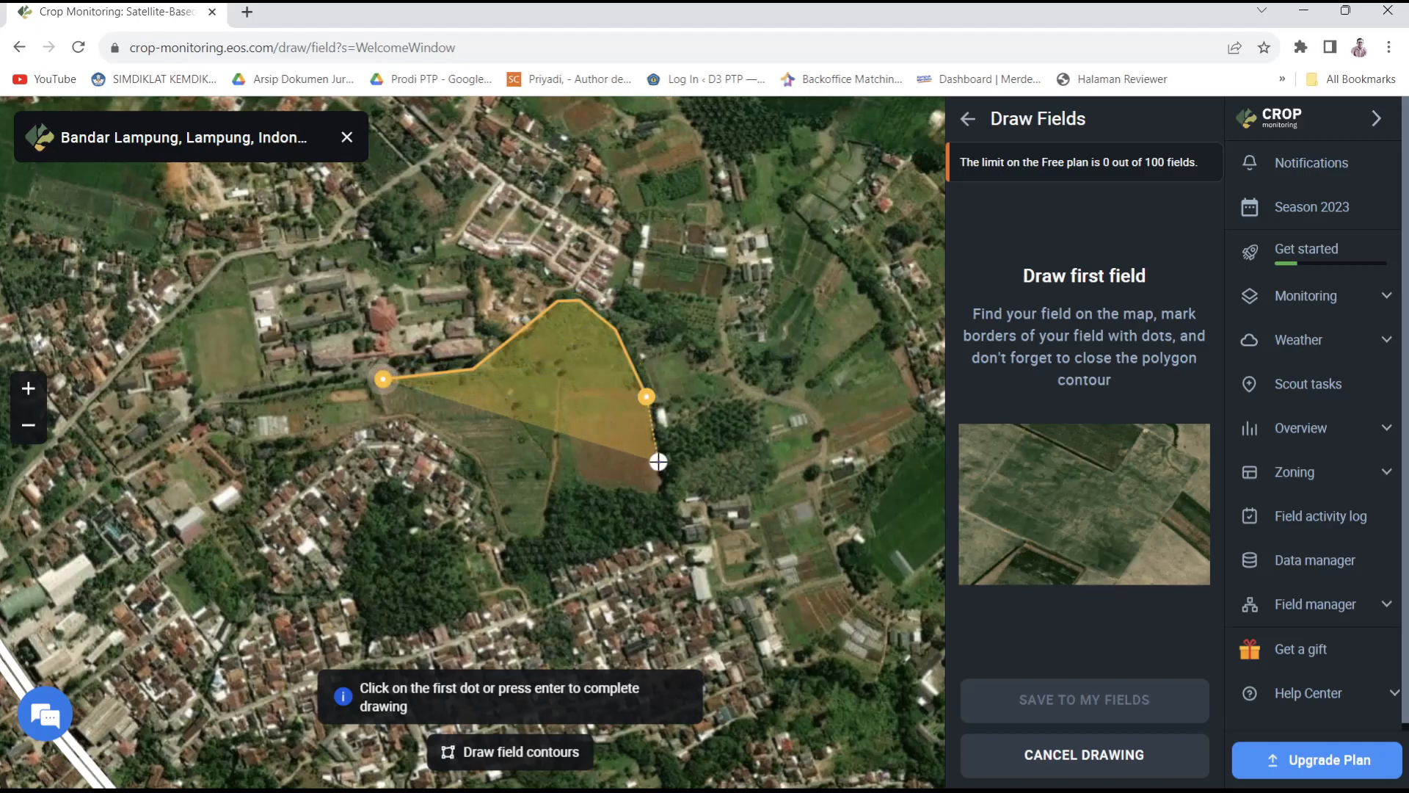
left_click(659, 462)
left_click(667, 499)
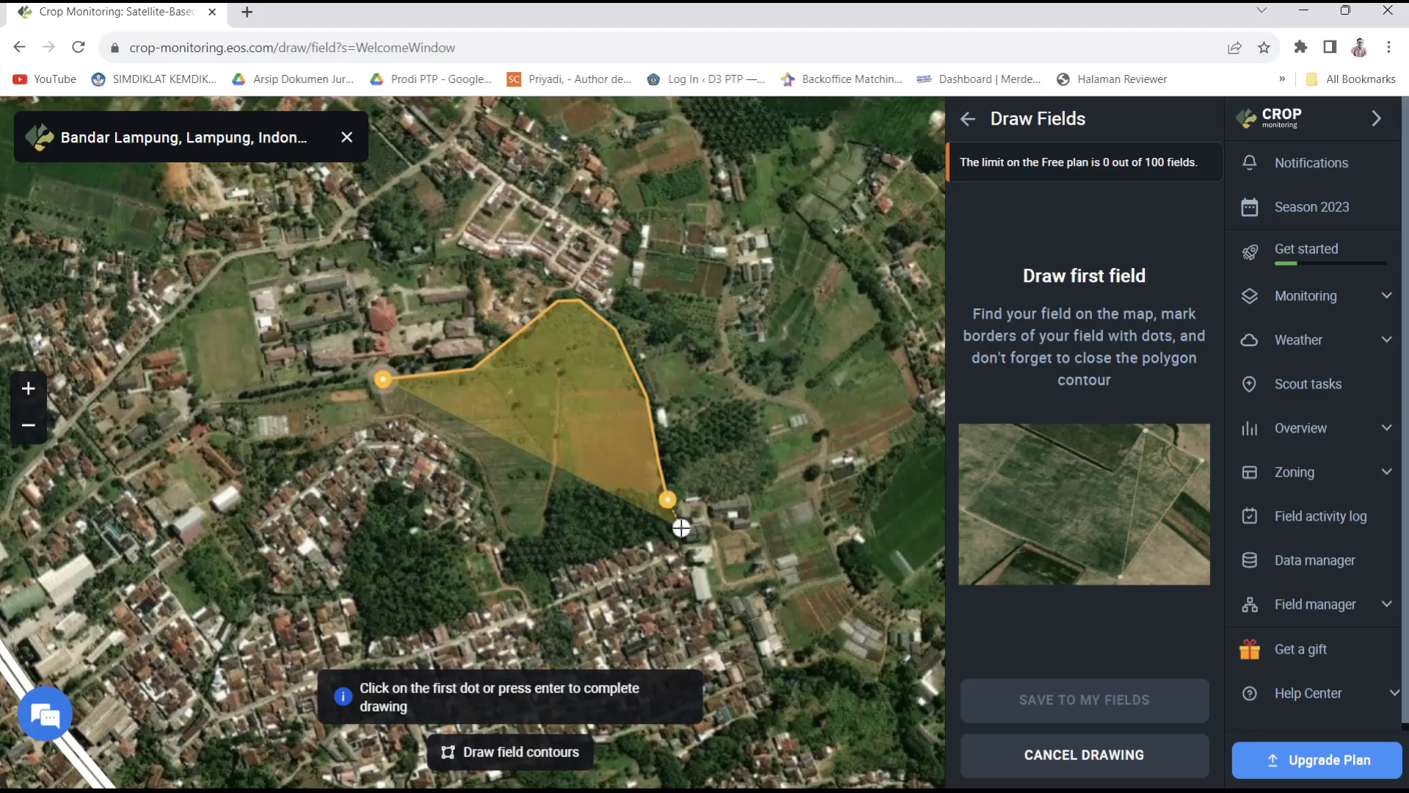
left_click(681, 528)
left_click(518, 576)
left_click_drag(500, 532, 490, 505)
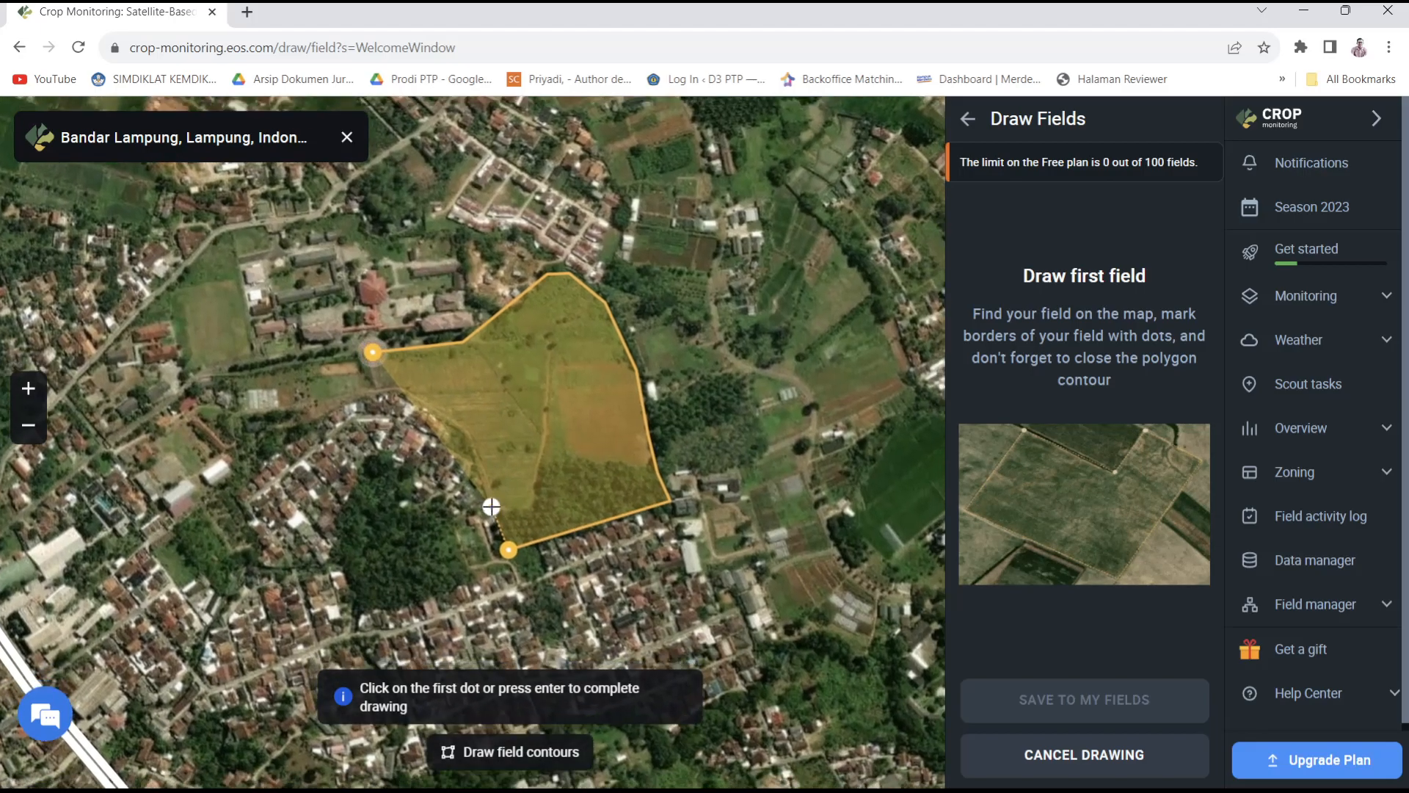
left_click(470, 428)
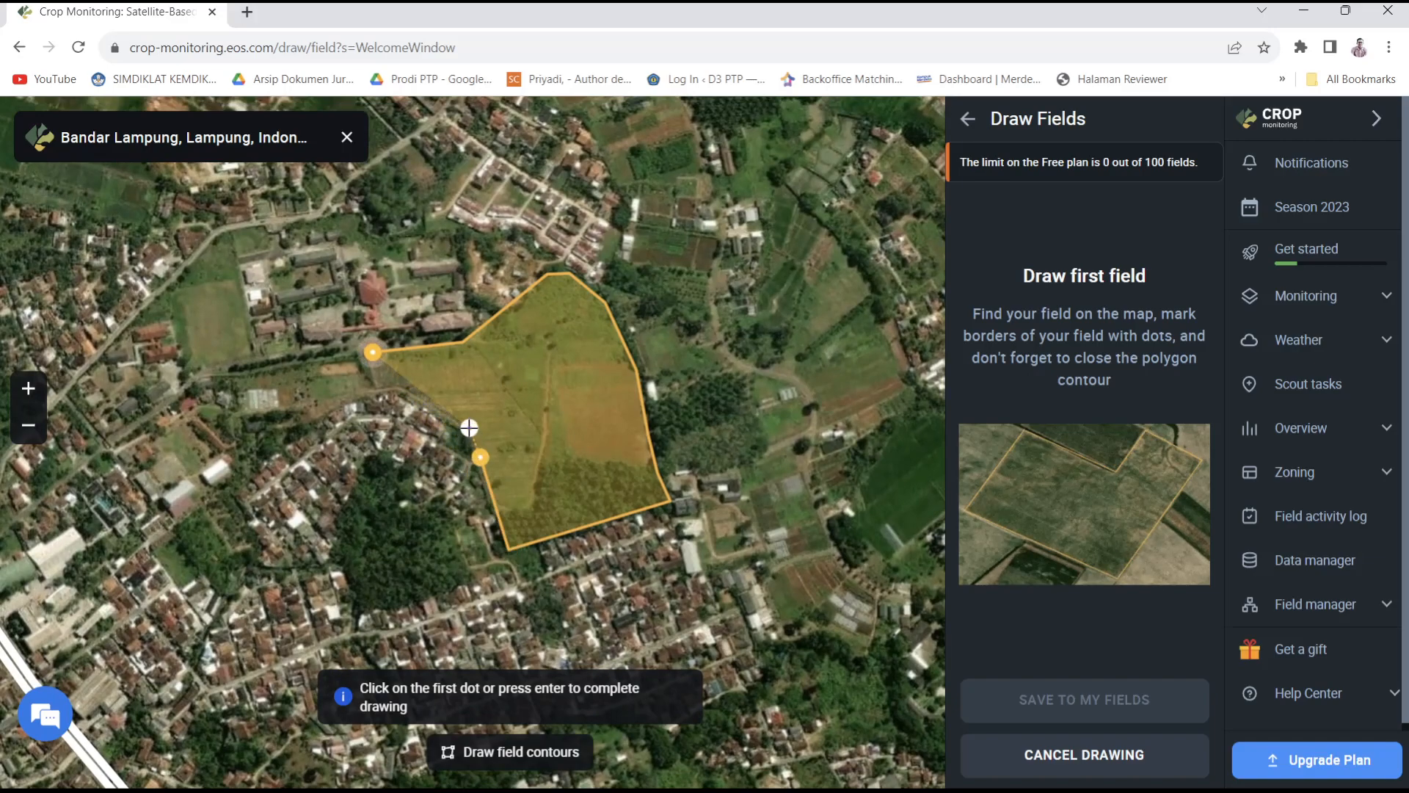
left_click(404, 390)
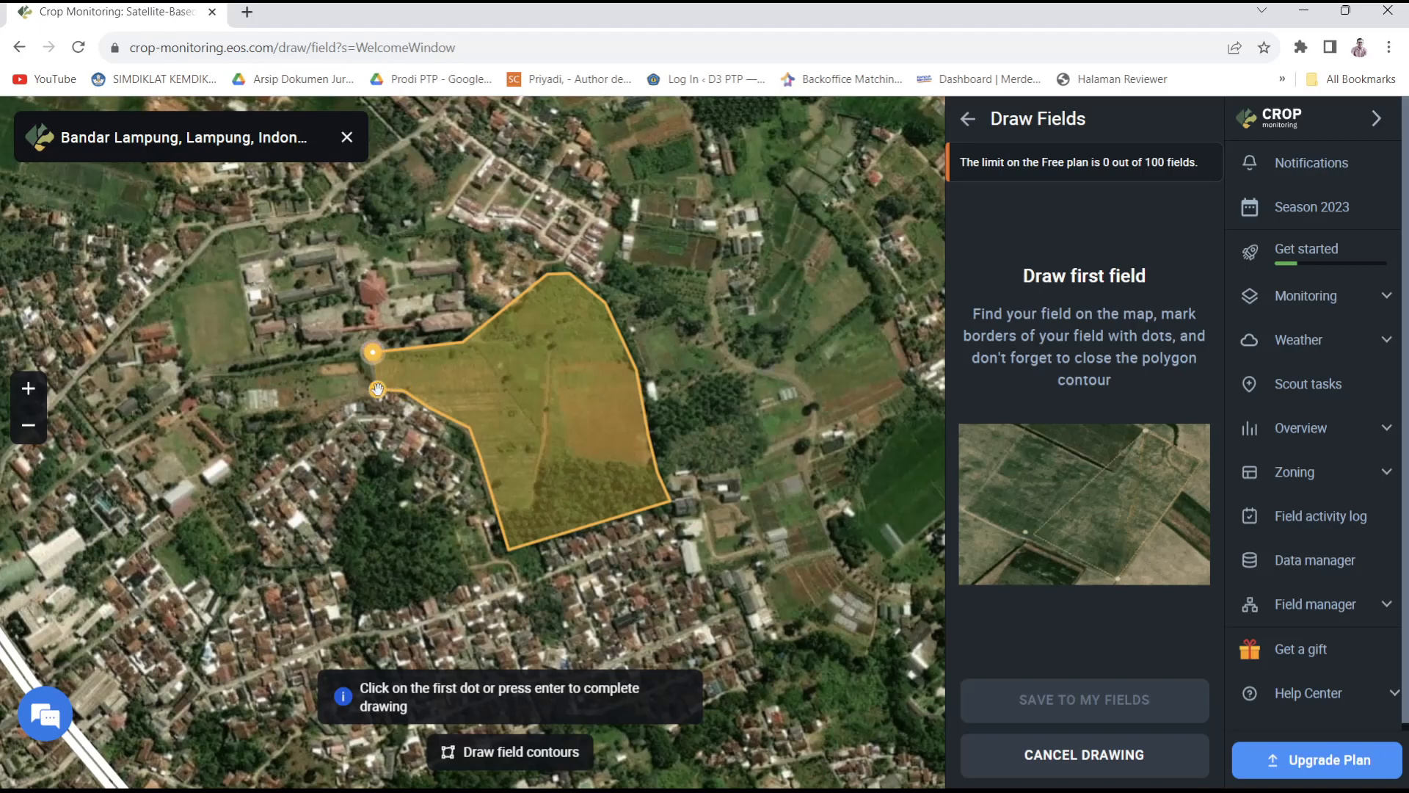
left_click(373, 351)
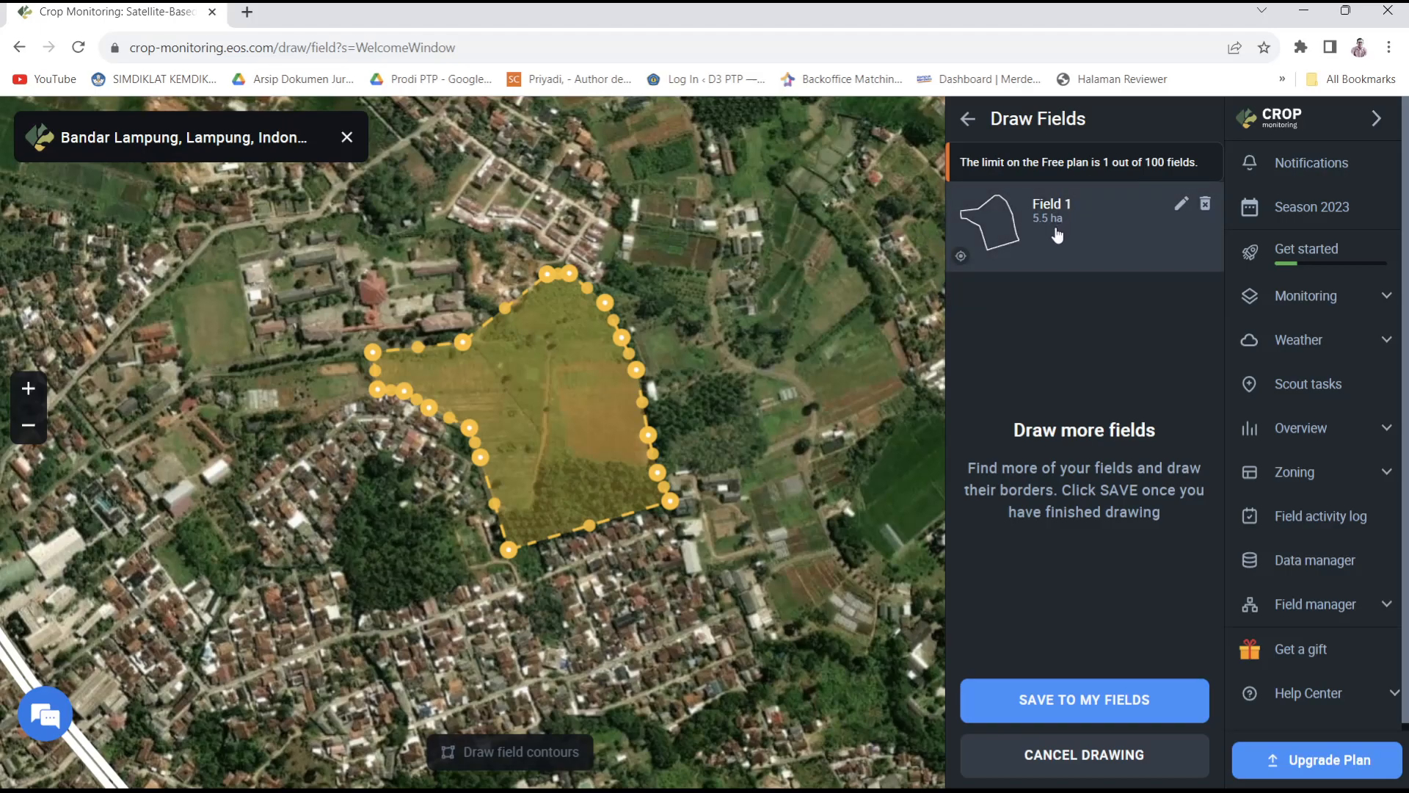
left_click(1068, 701)
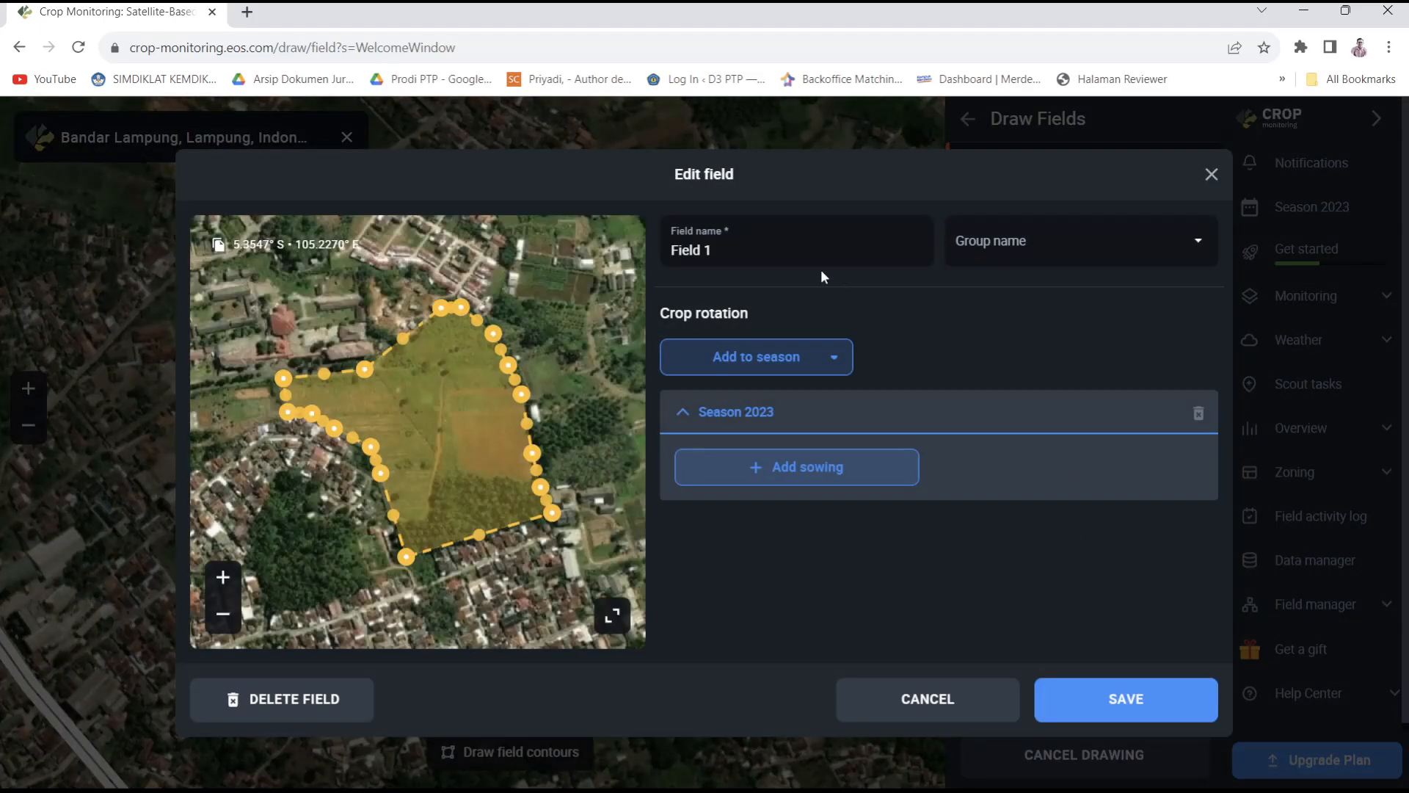
Step: Rename the field with the word "Lahan" followed by the owner's first name
left_click(865, 246)
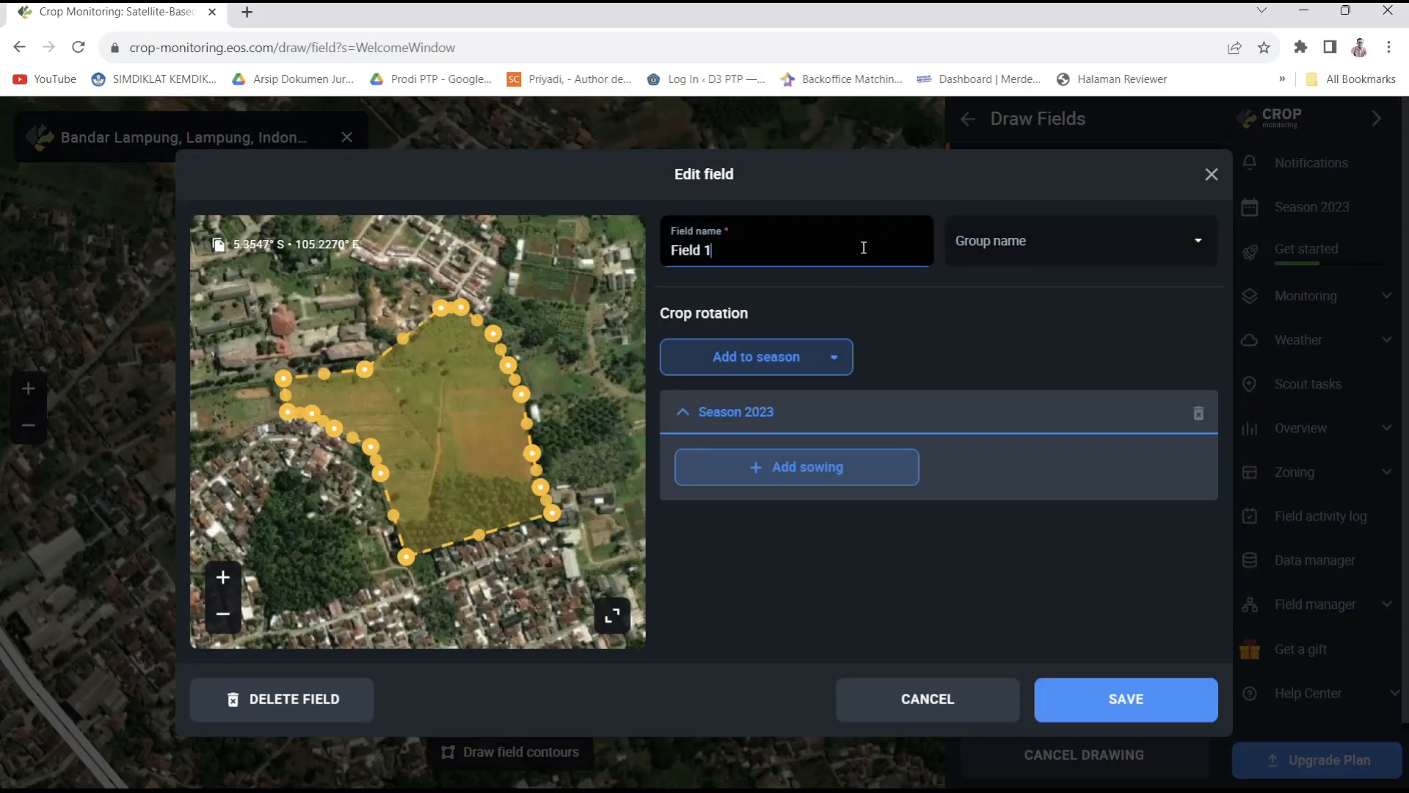
left_click_drag(719, 255, 633, 252)
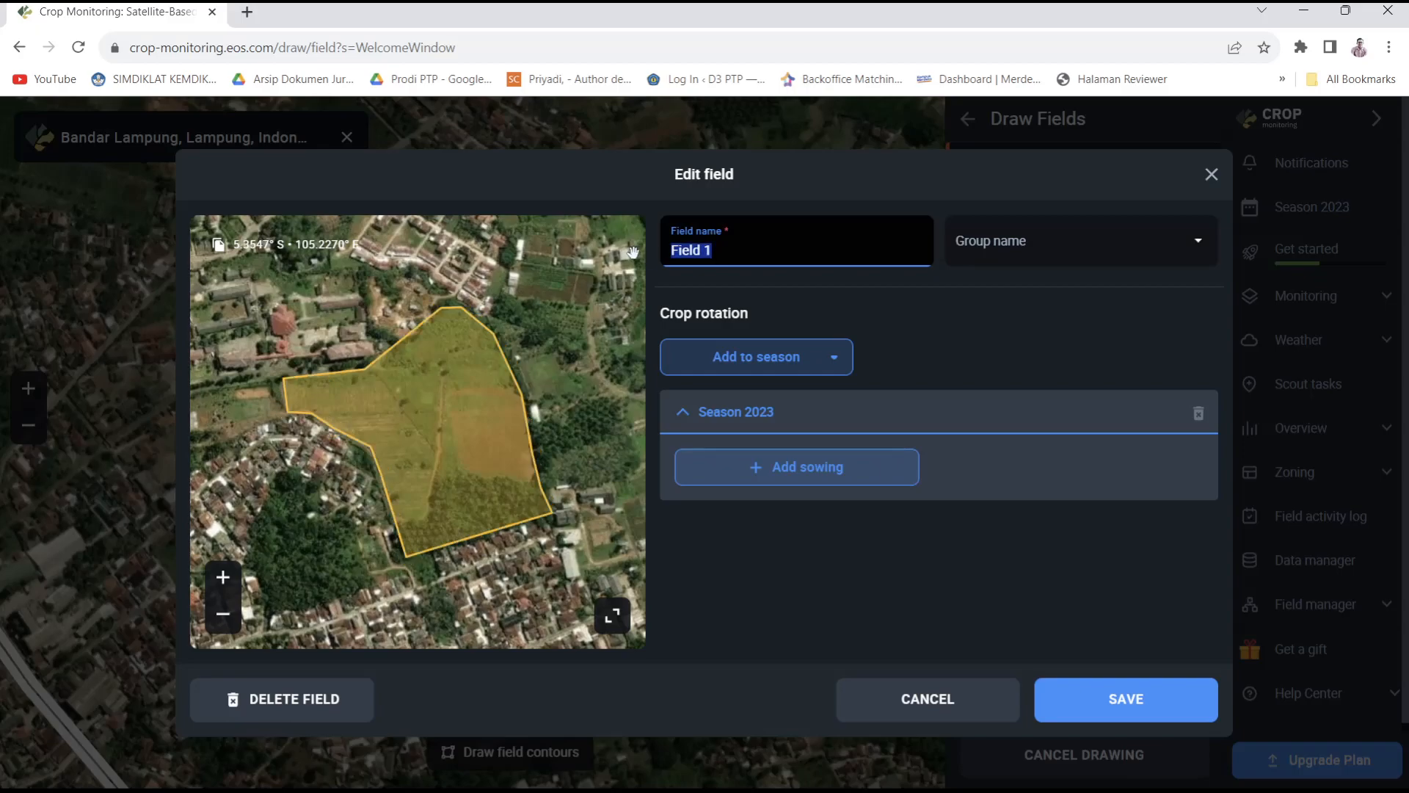
type("Lahan Budi")
Step: Start creating a new season for the field's crop rotation and name it Tanaman Padi
left_click(825, 360)
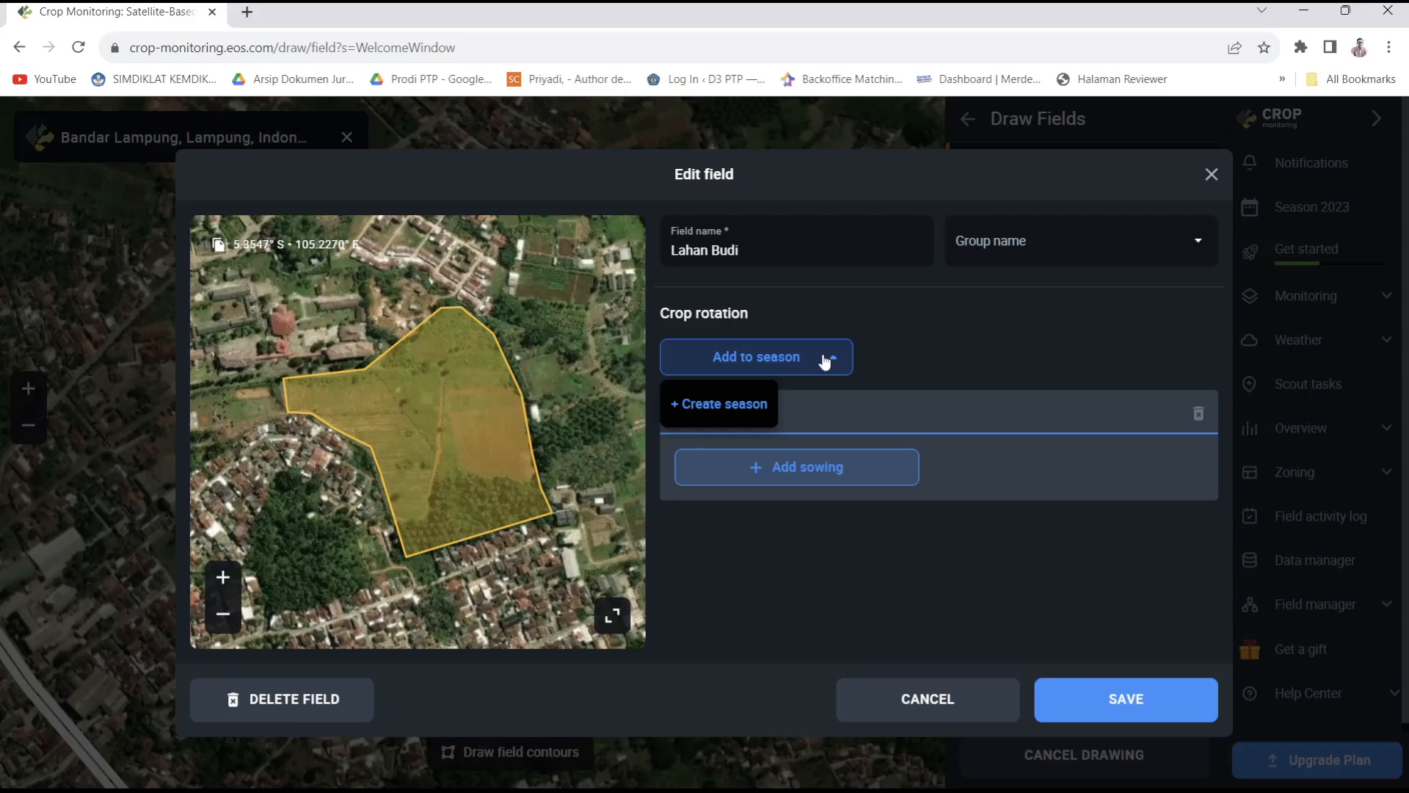
left_click(715, 404)
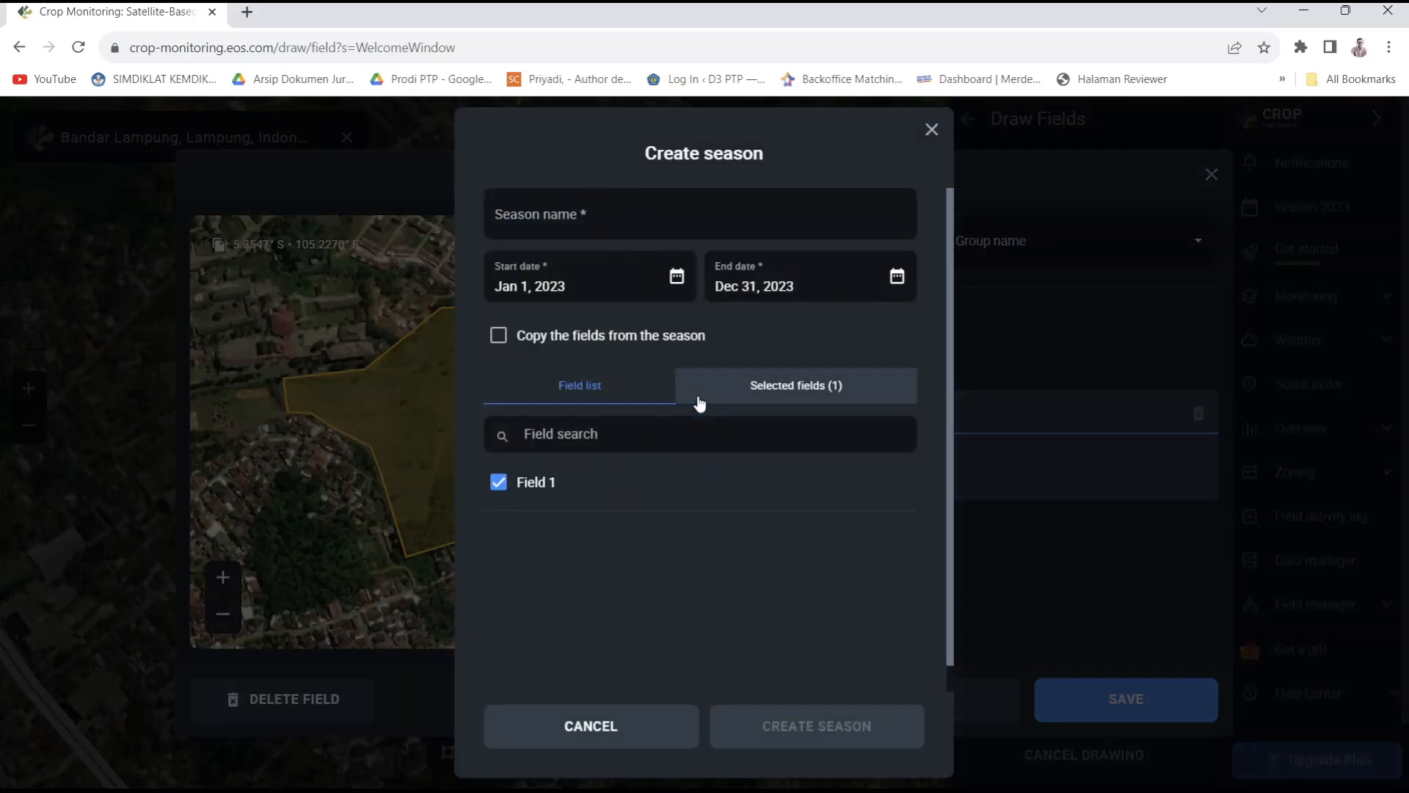
left_click(614, 212)
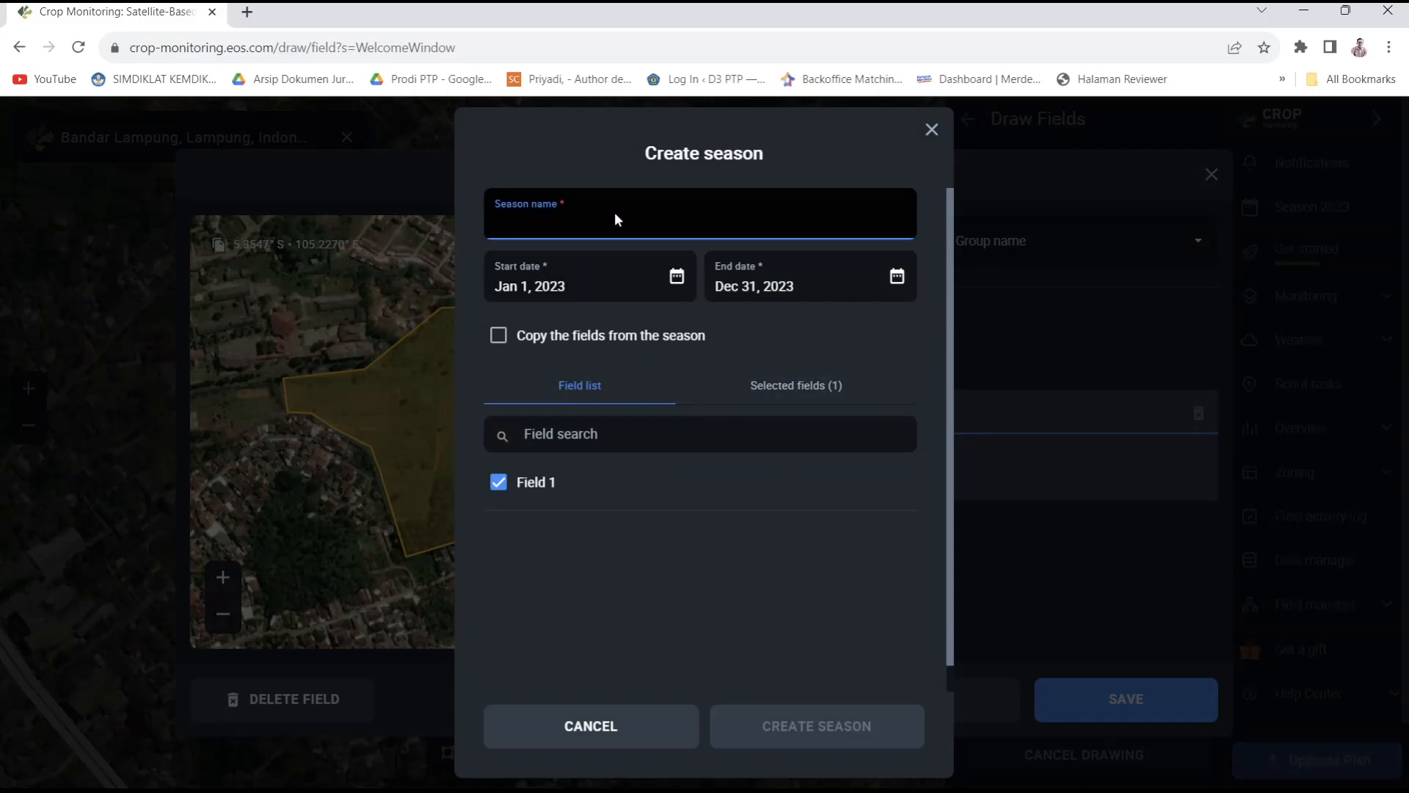
type("Tanaman")
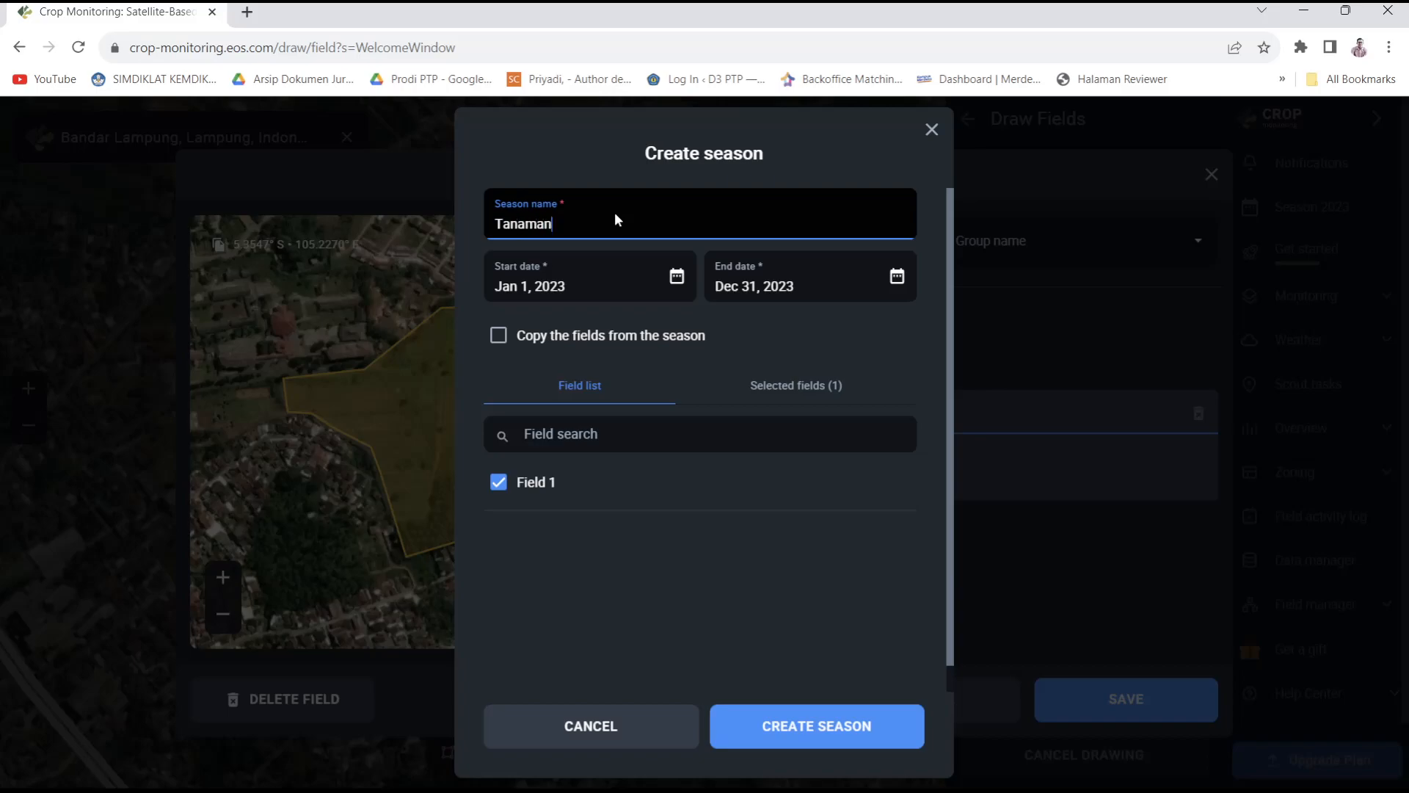
type(" Padi")
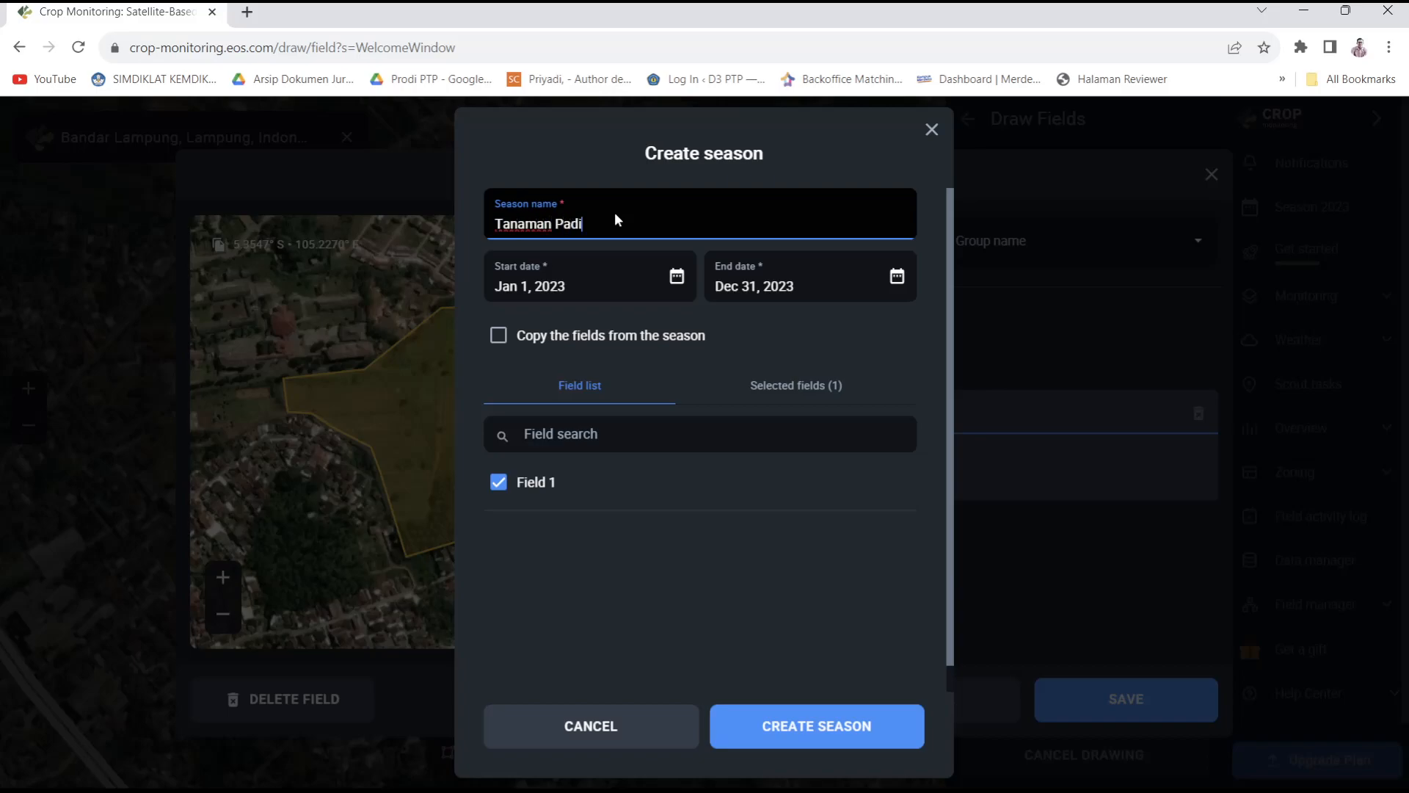
Step: Set the new season's start date to Nov 1, 2023
left_click(677, 277)
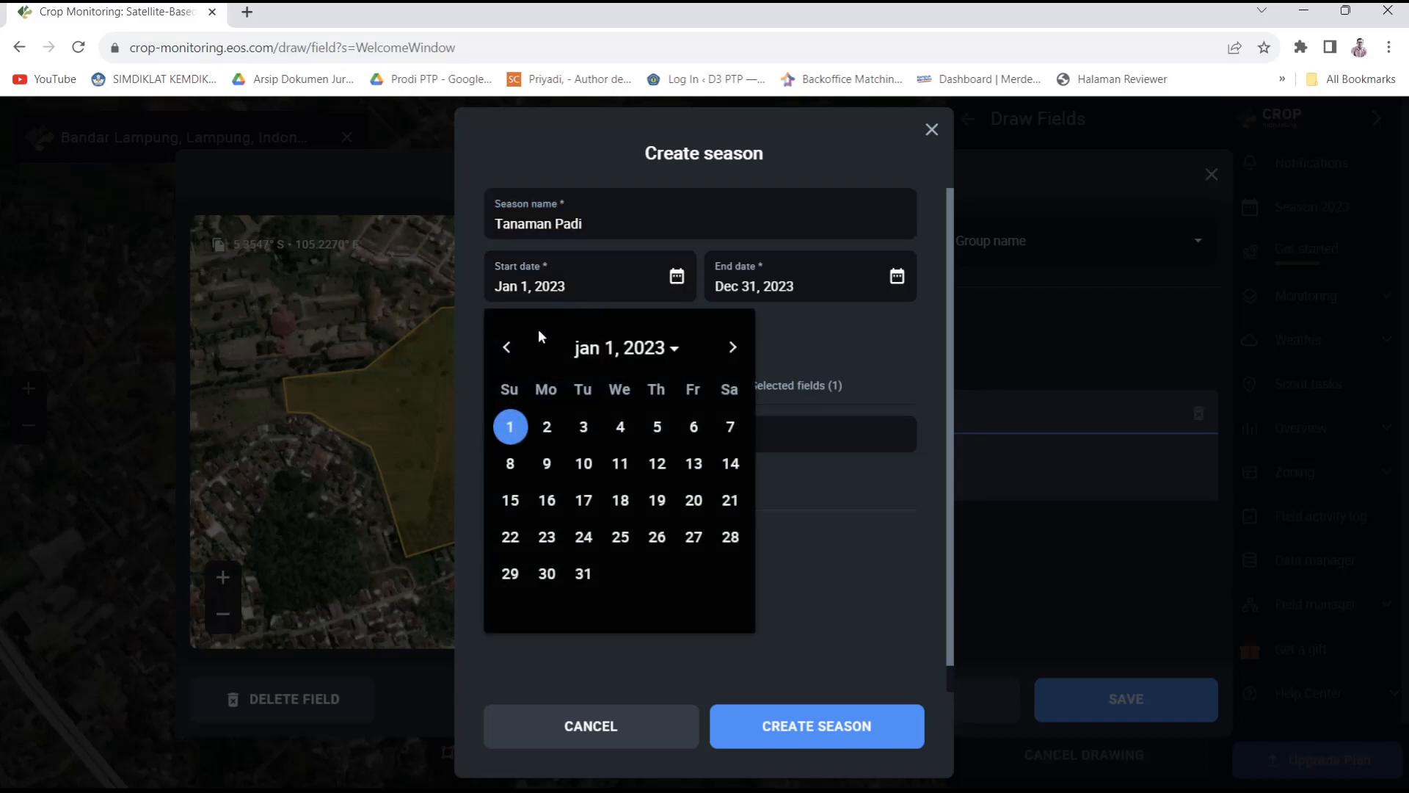
left_click(506, 350)
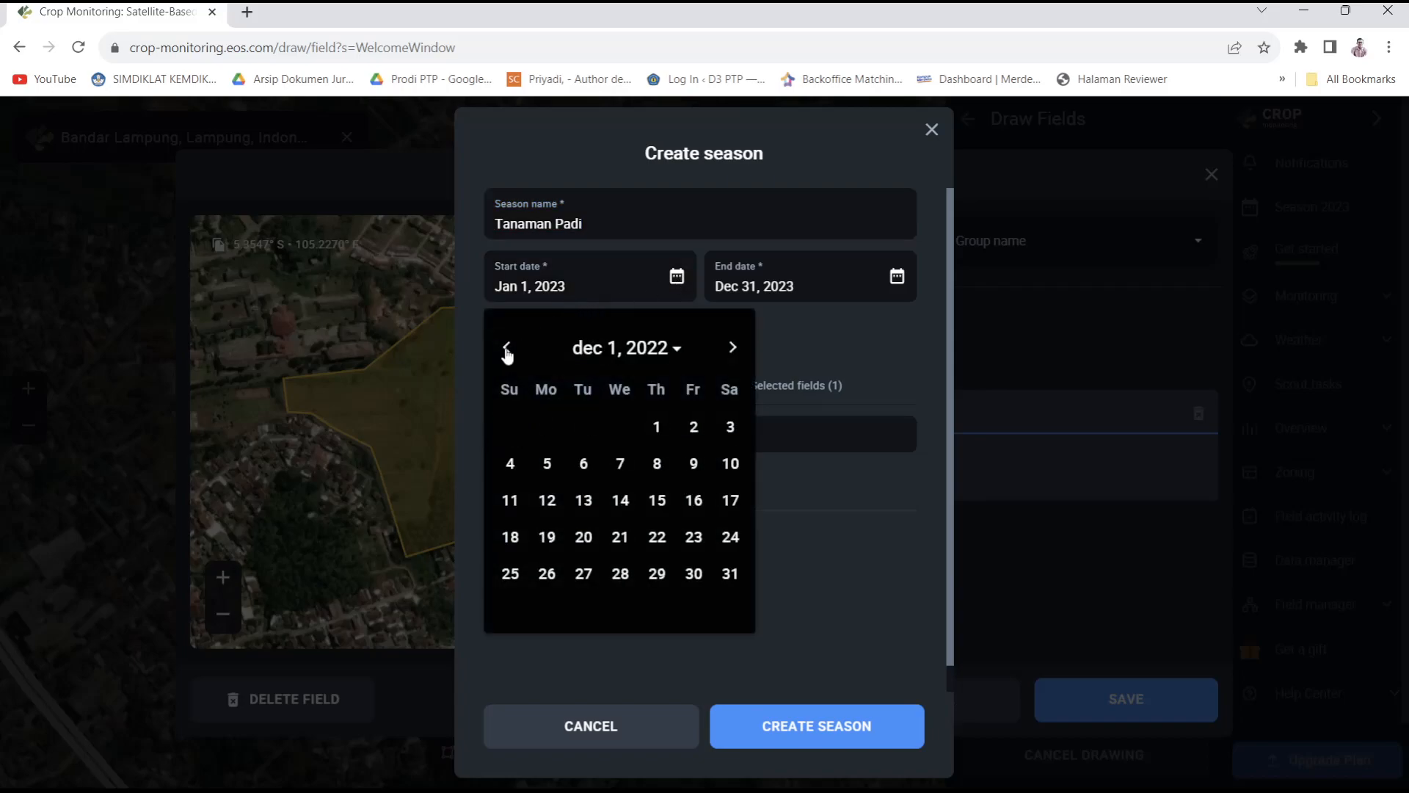
left_click(730, 351)
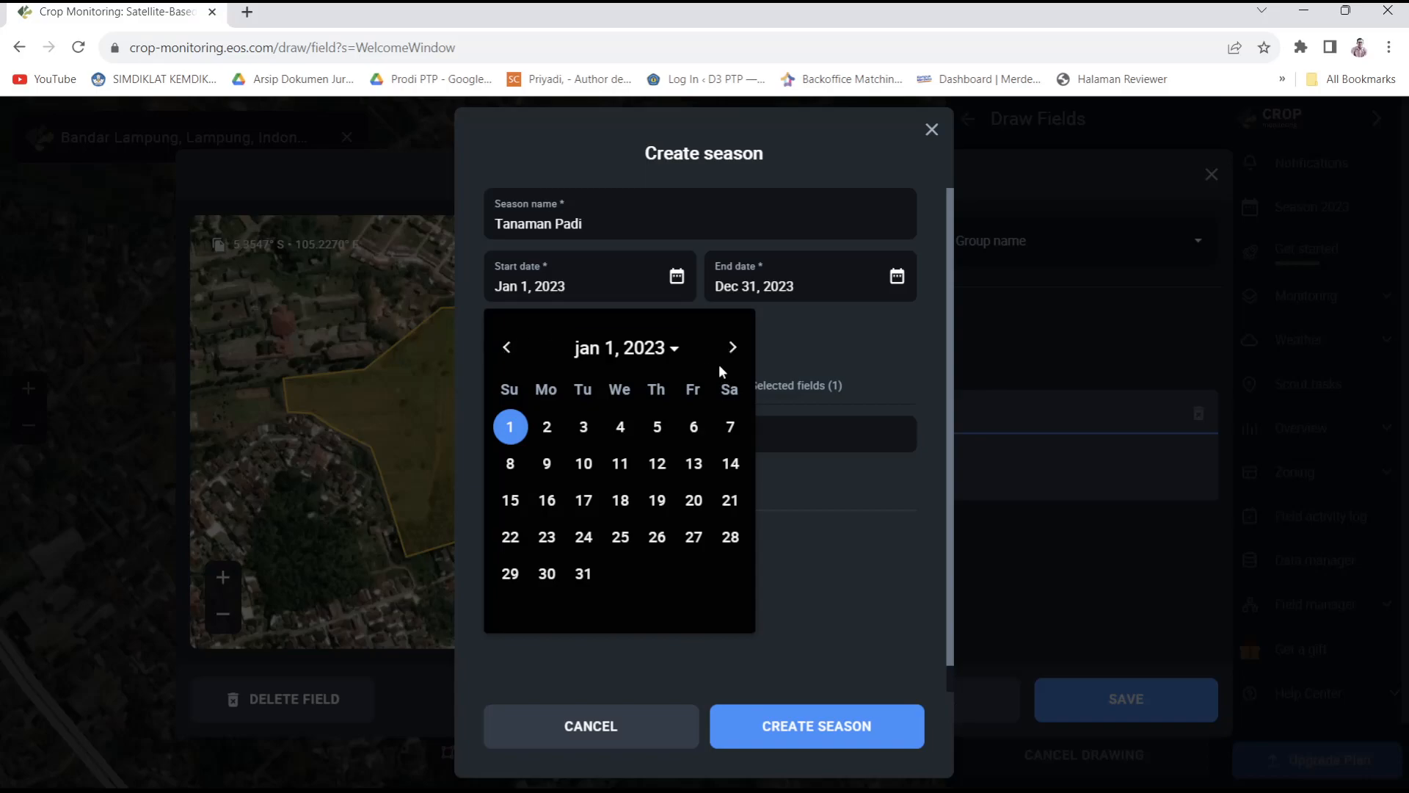
left_click(734, 349)
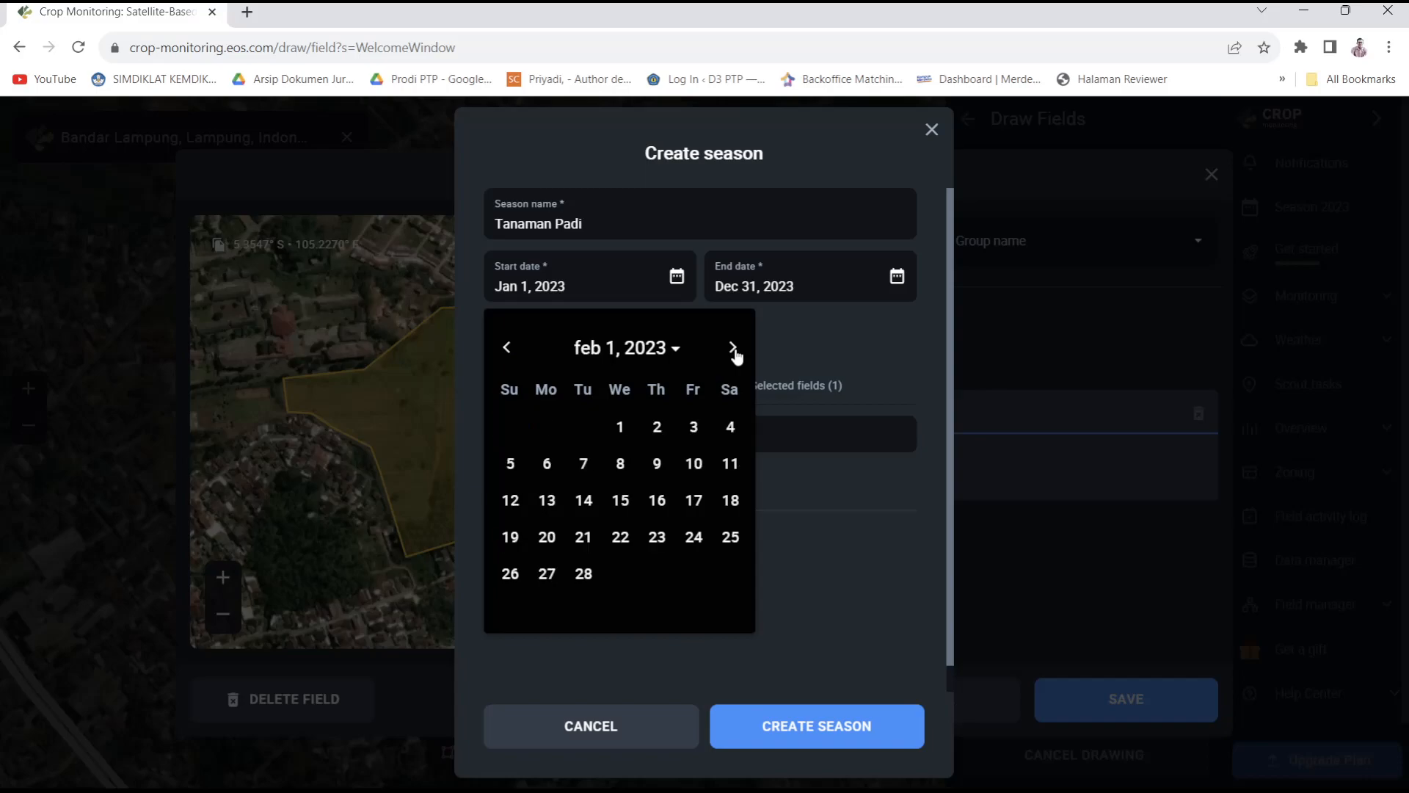
left_click(733, 348)
left_click(733, 348)
left_click(733, 348)
left_click(733, 348)
left_click(733, 348)
left_click(733, 348)
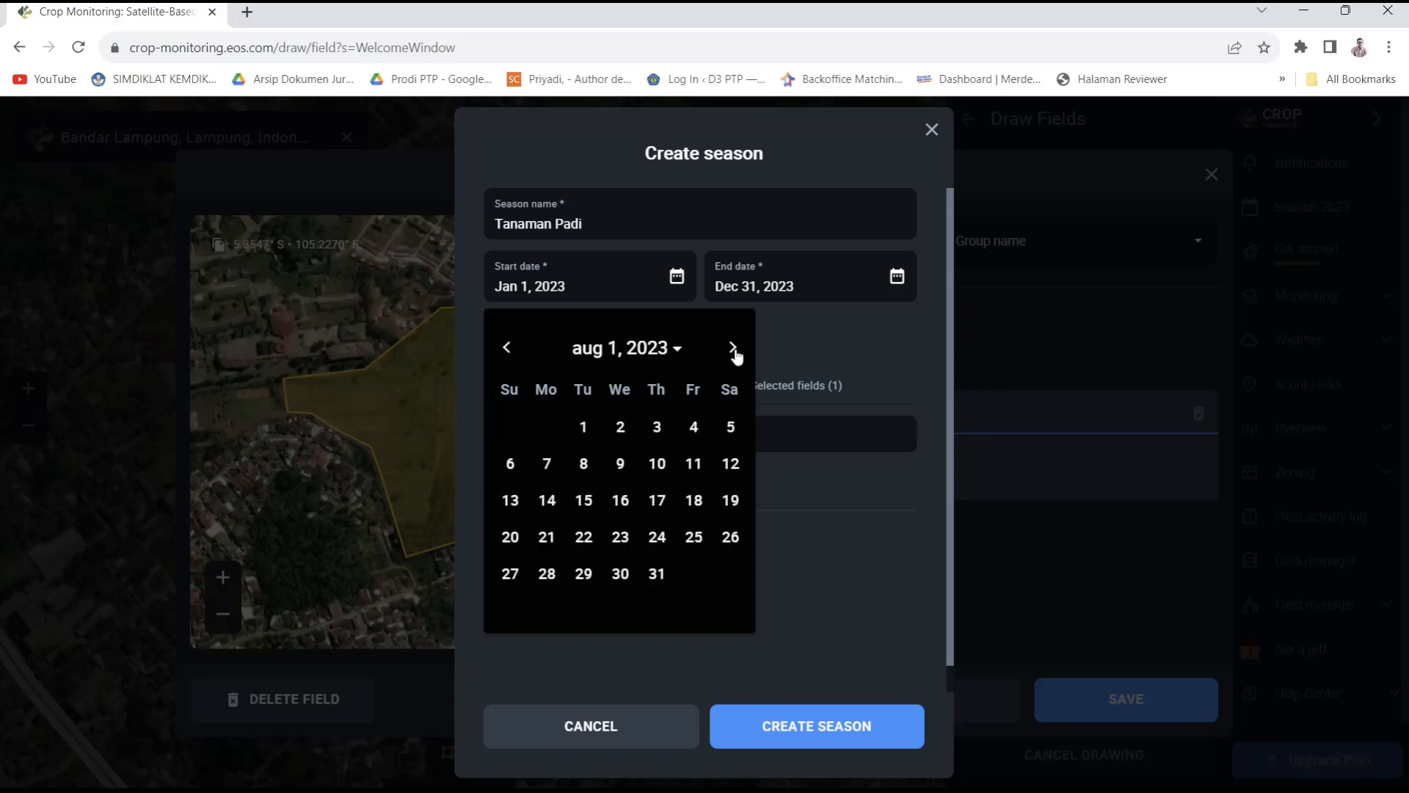
left_click(733, 349)
left_click(733, 350)
left_click(733, 349)
left_click(733, 349)
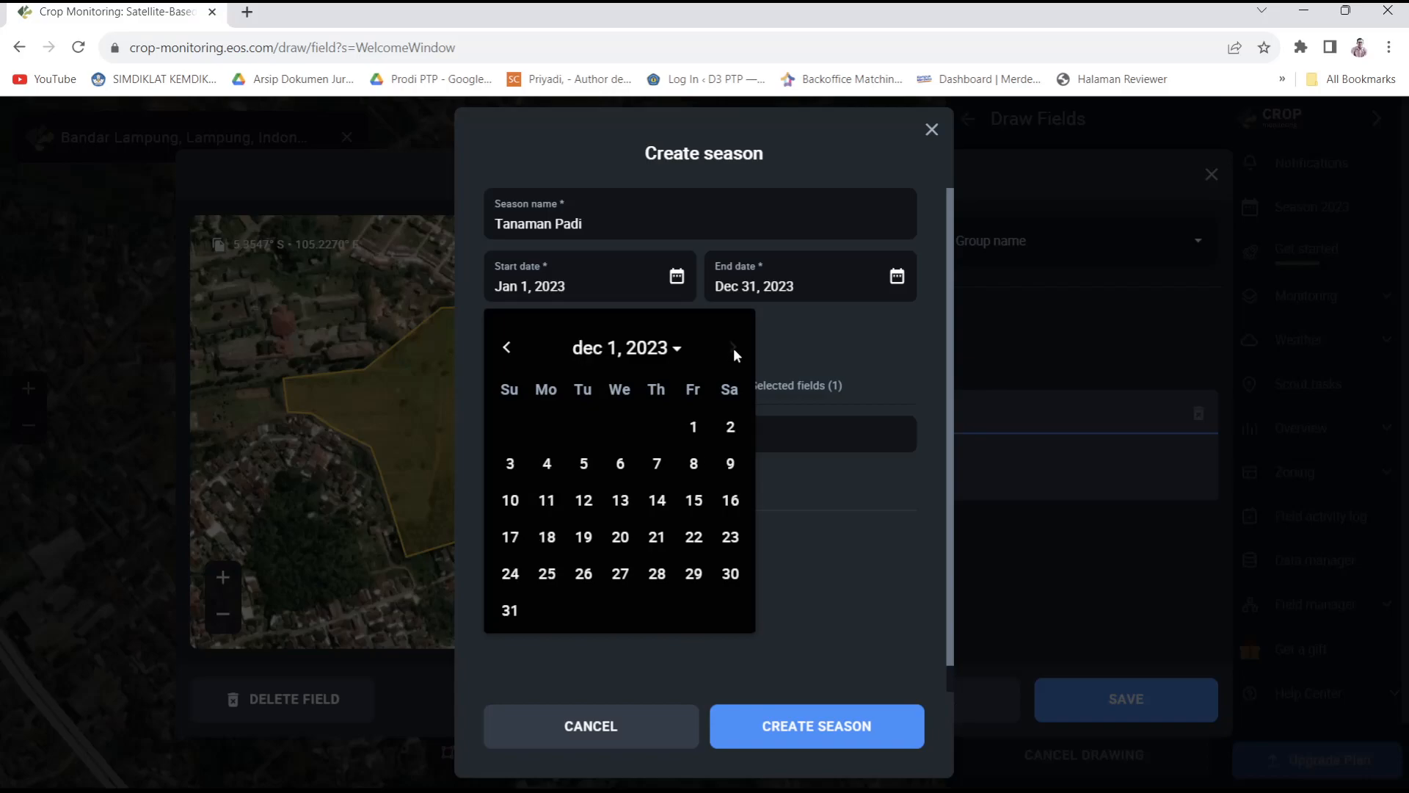
left_click(506, 348)
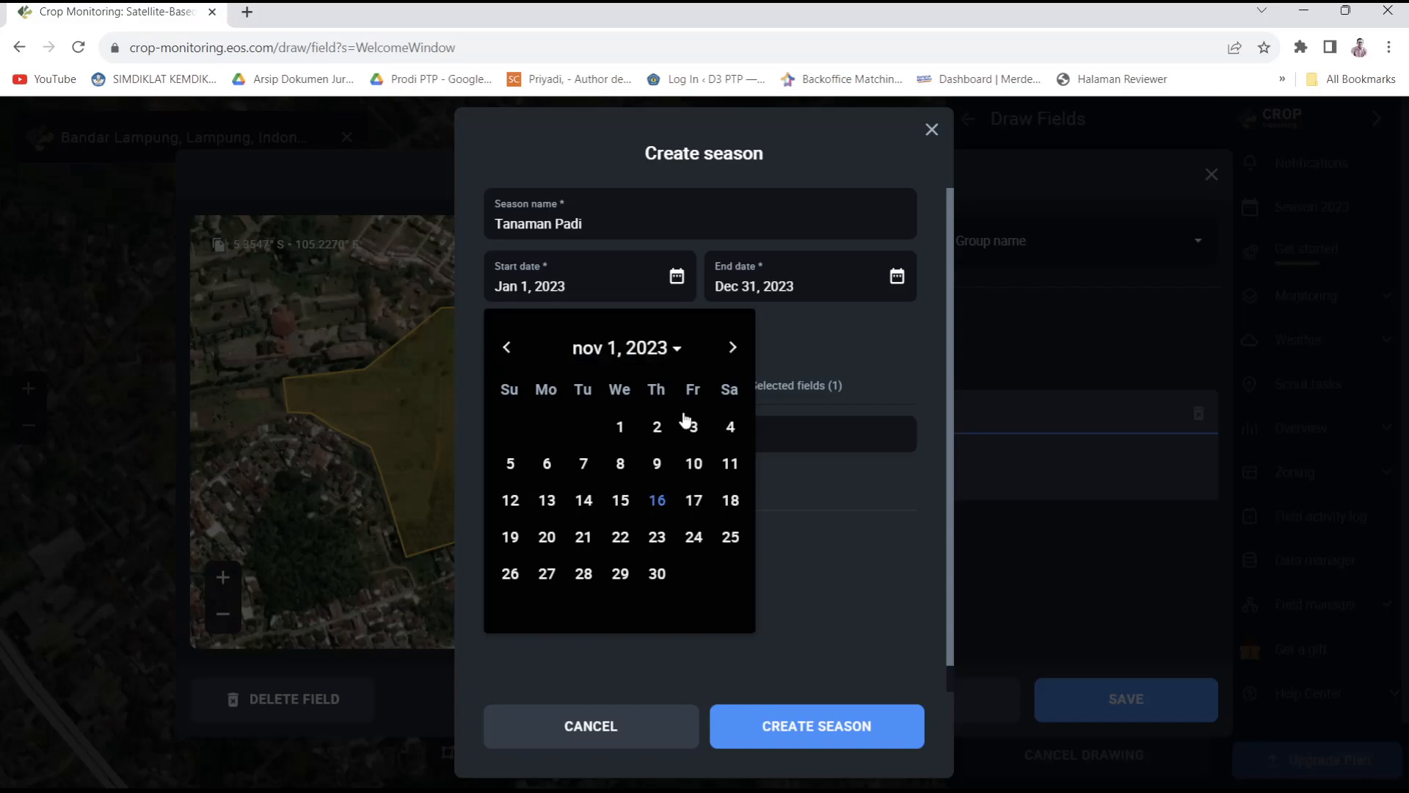
left_click(620, 433)
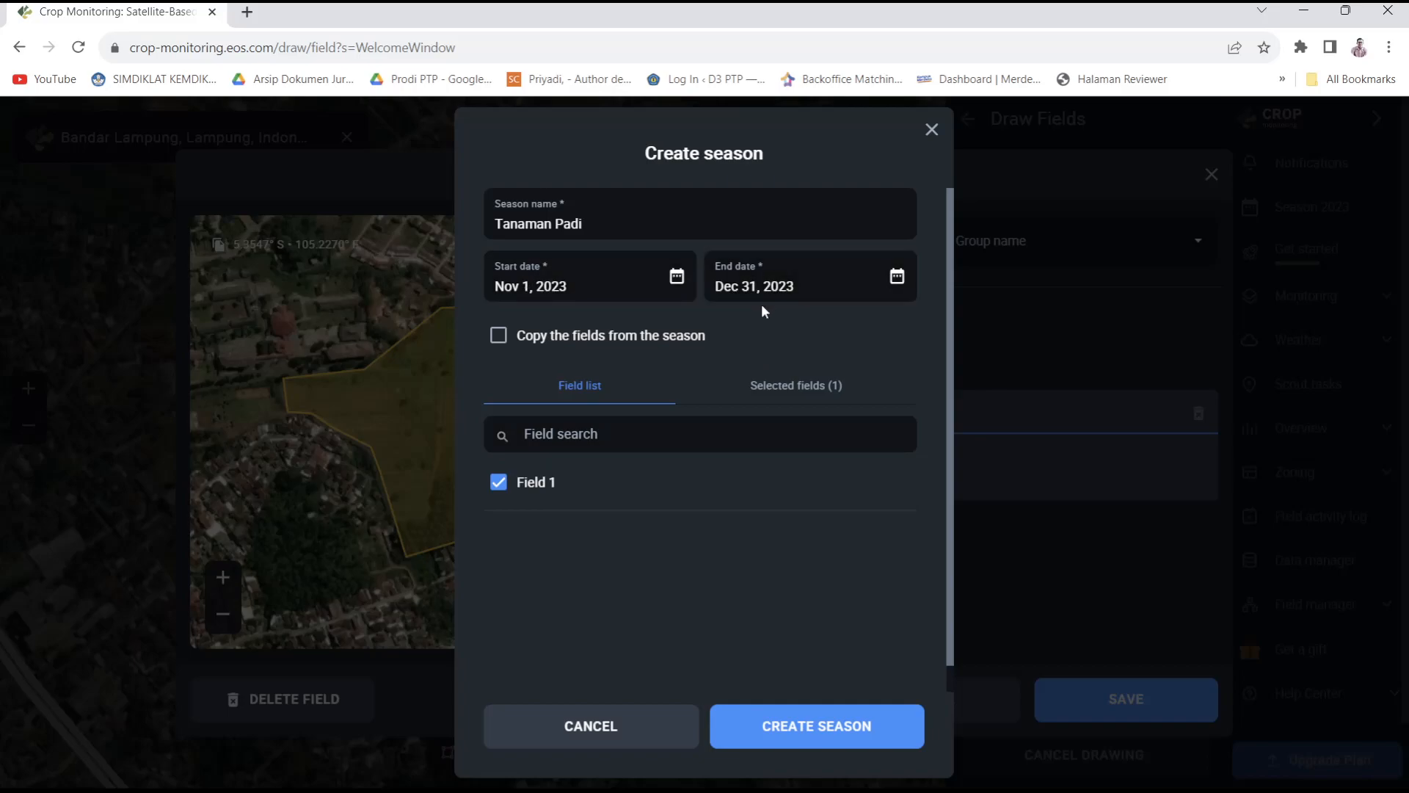
Step: Set the season's end date to Feb 1, 2024 and create the season
left_click(895, 278)
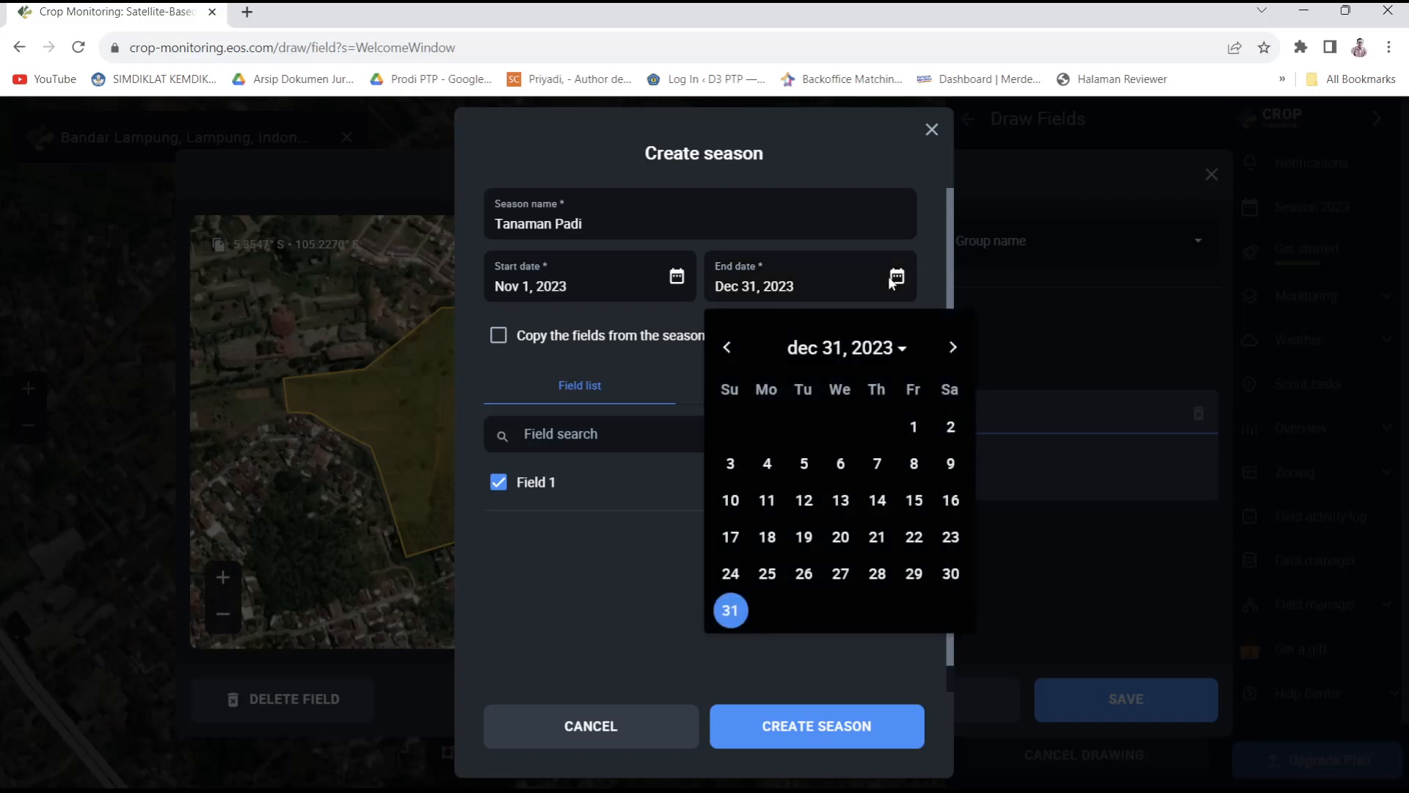
left_click(954, 350)
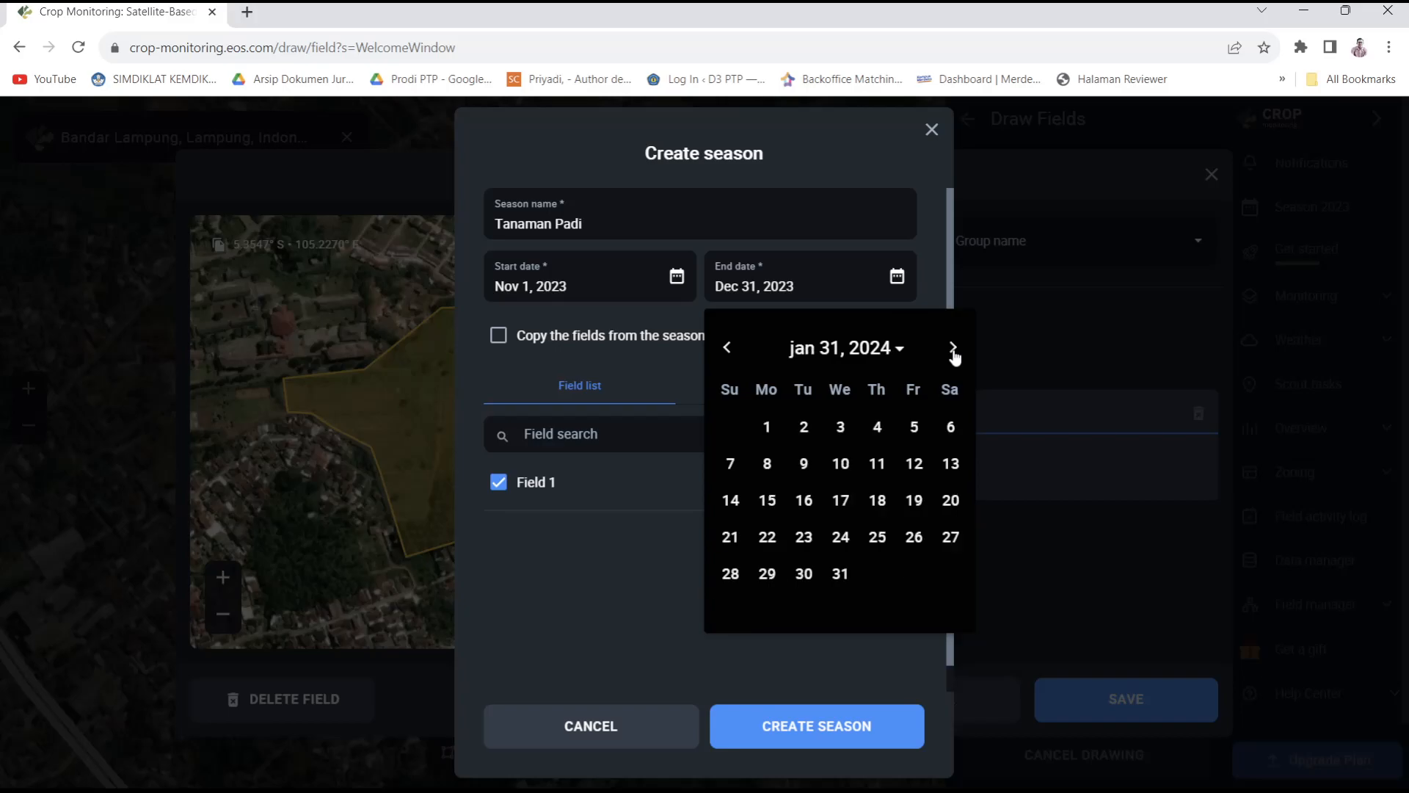
left_click(954, 351)
left_click(877, 425)
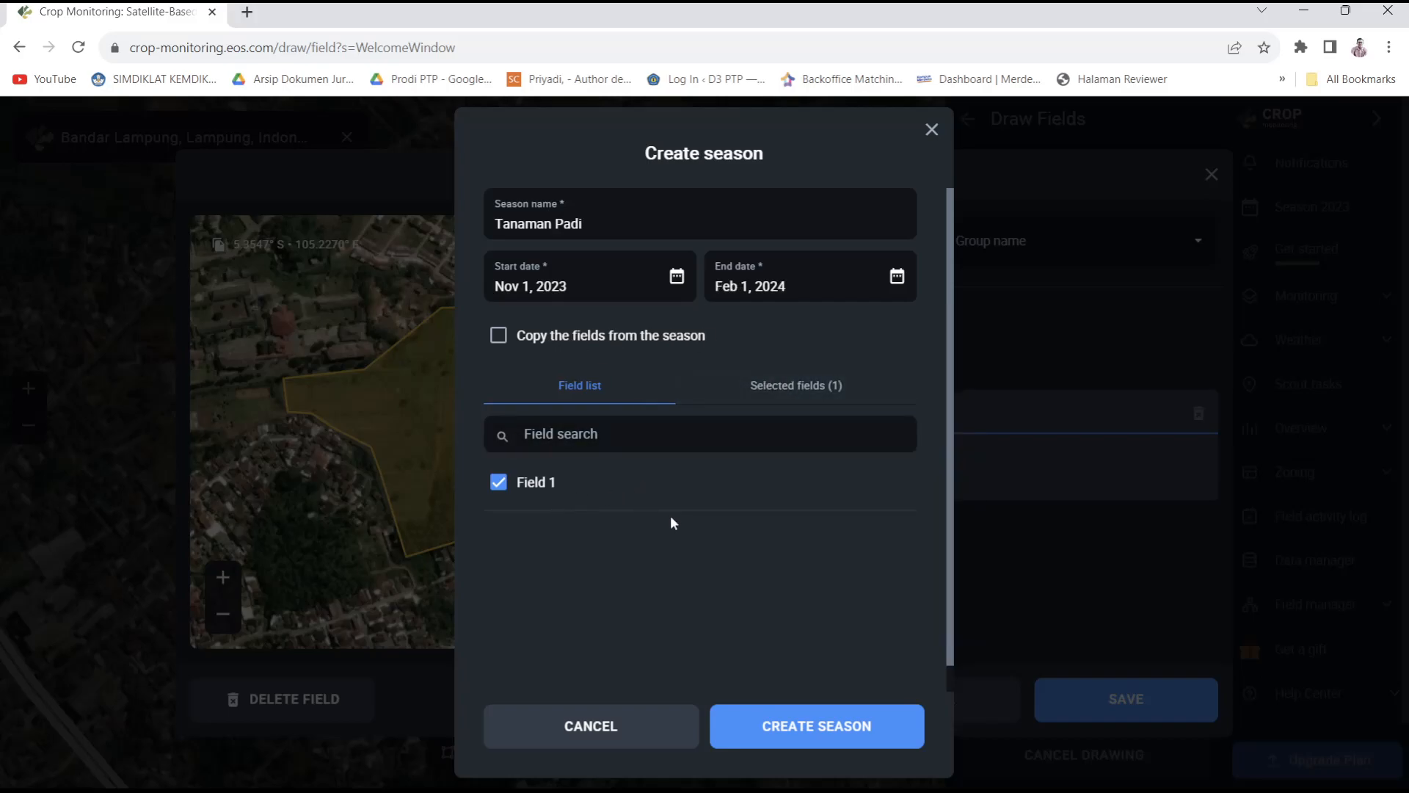
left_click(779, 729)
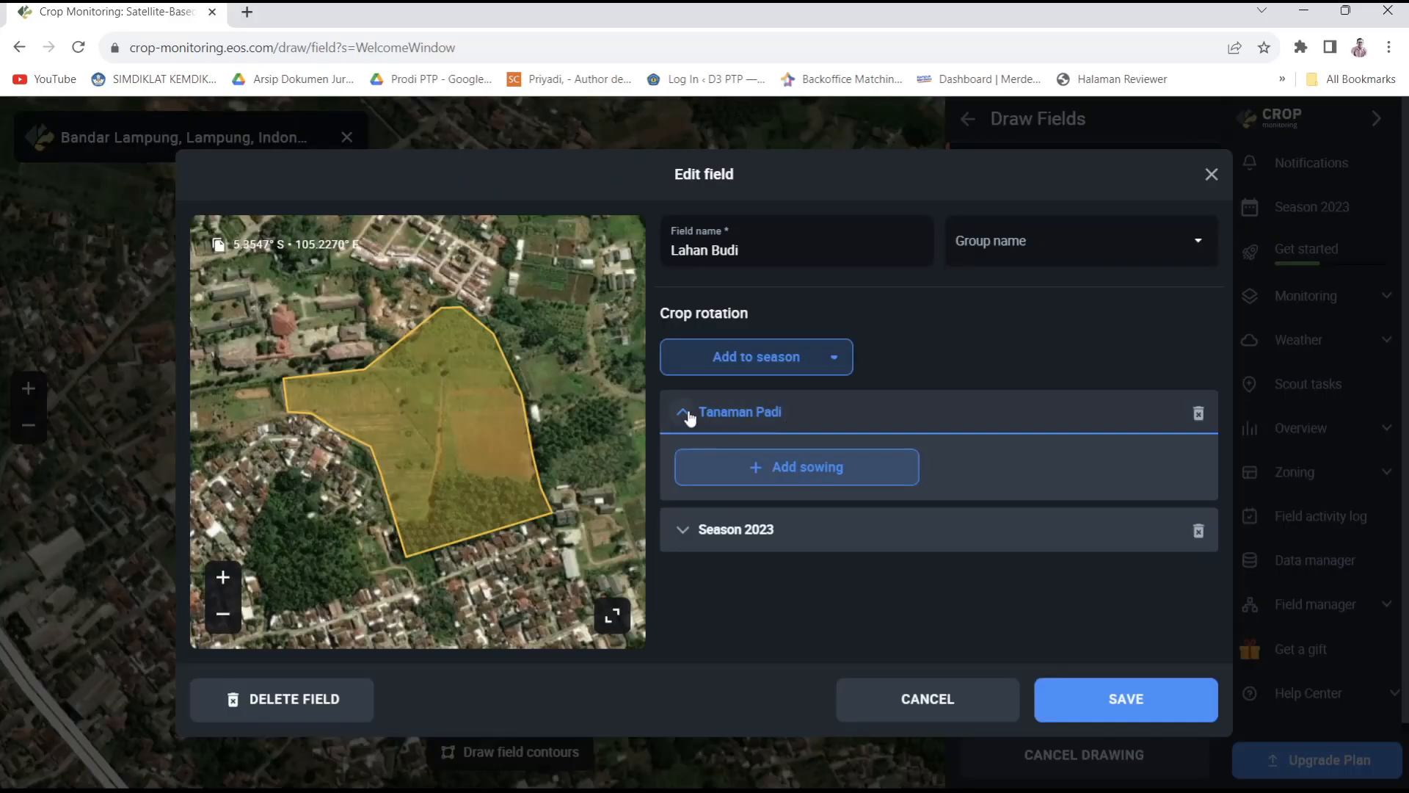
left_click(687, 413)
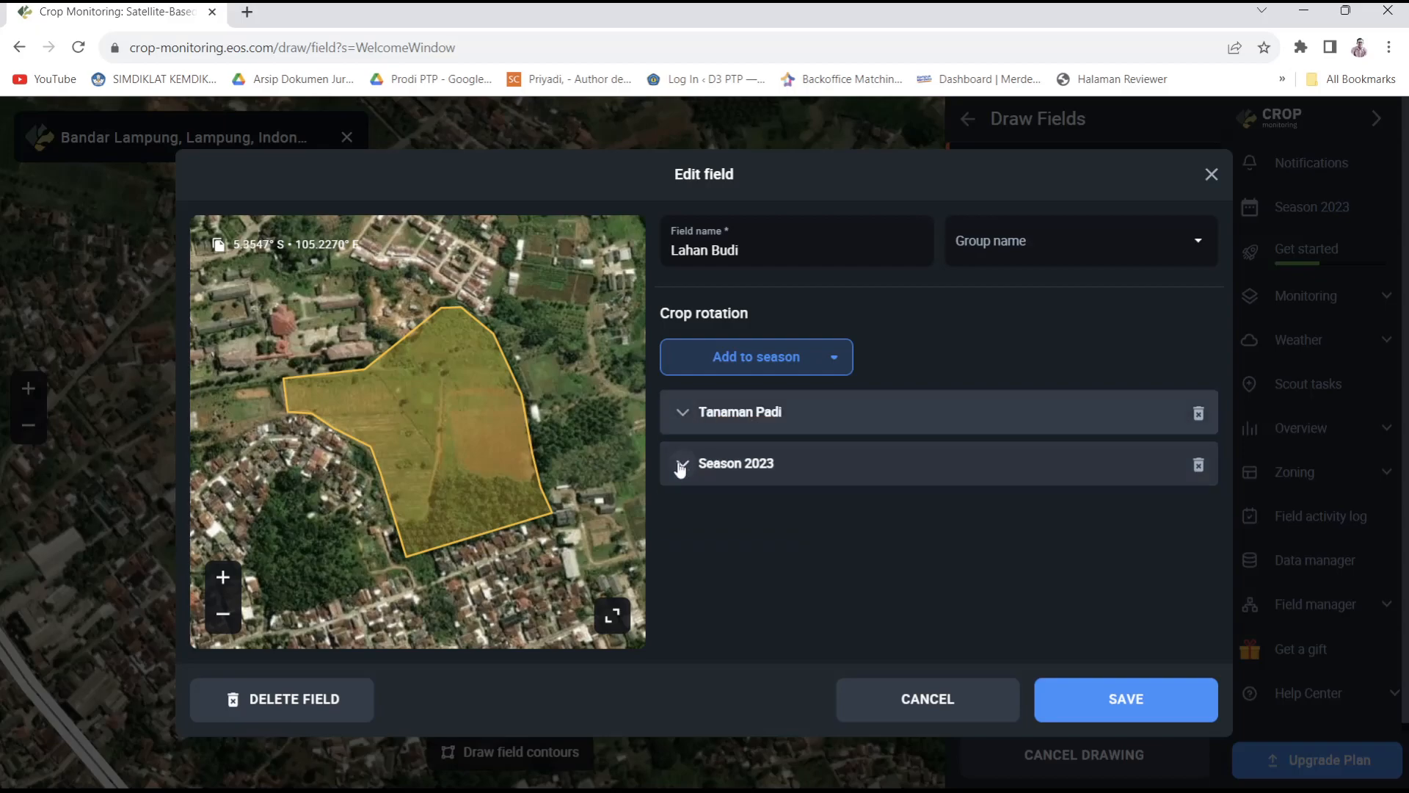
left_click(681, 467)
left_click(762, 358)
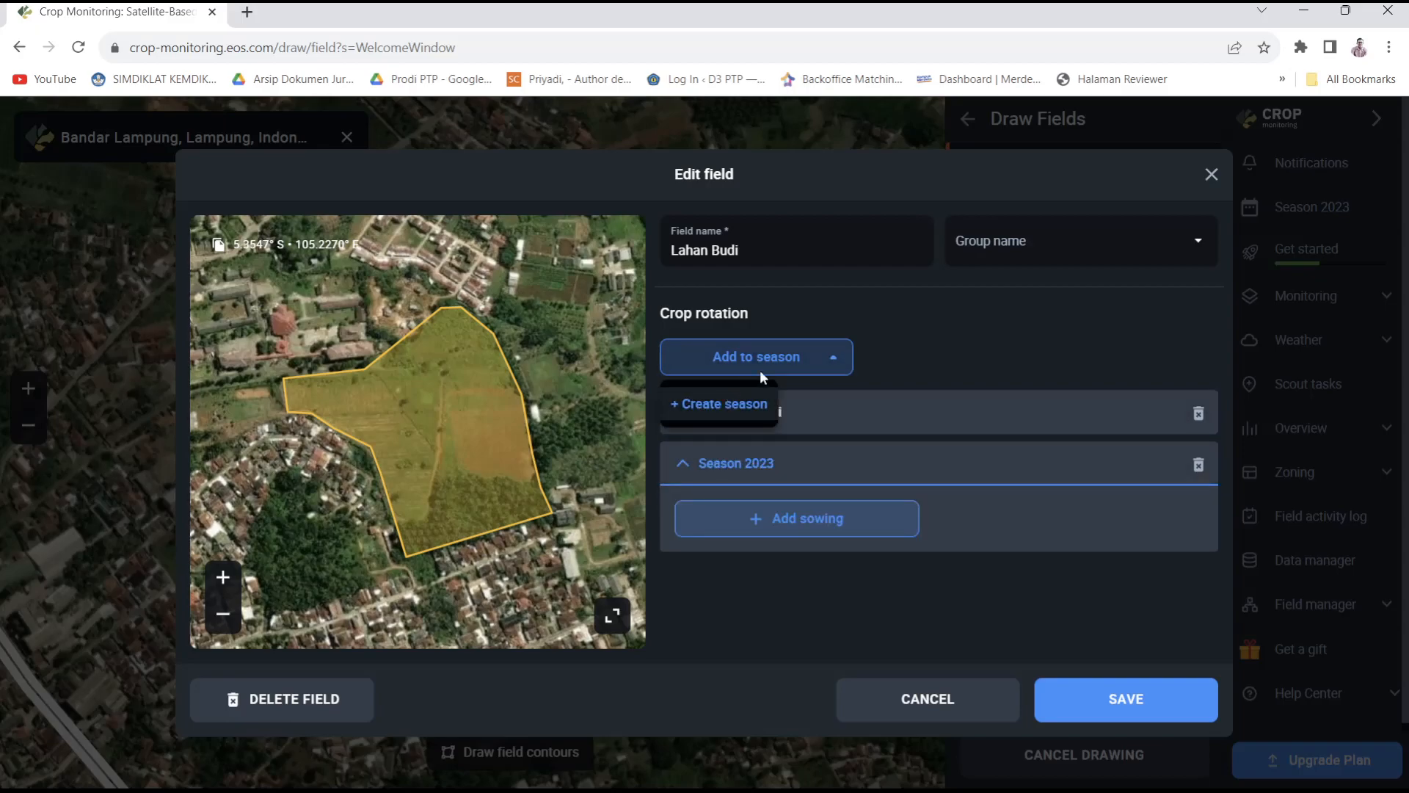
left_click(896, 342)
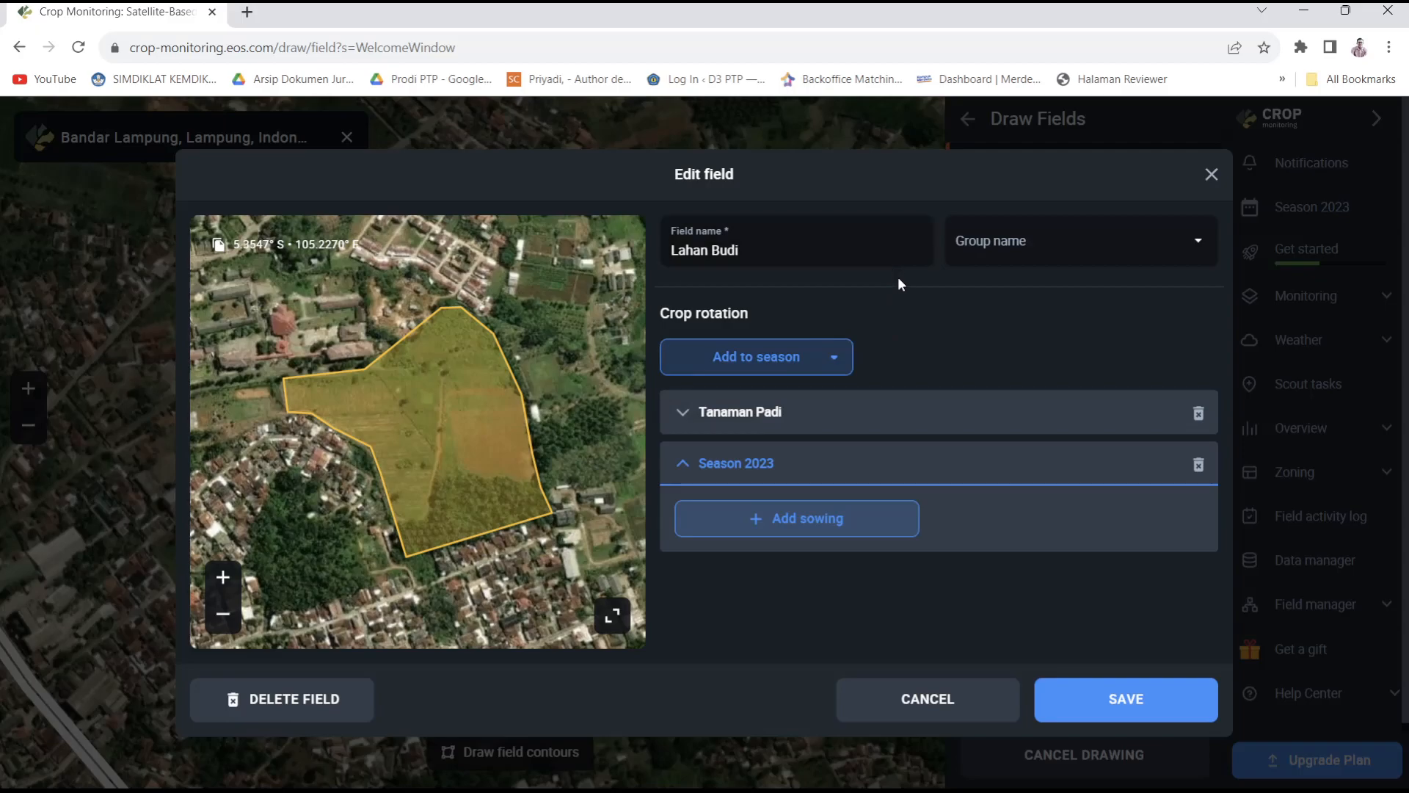
left_click(1191, 243)
left_click(1194, 248)
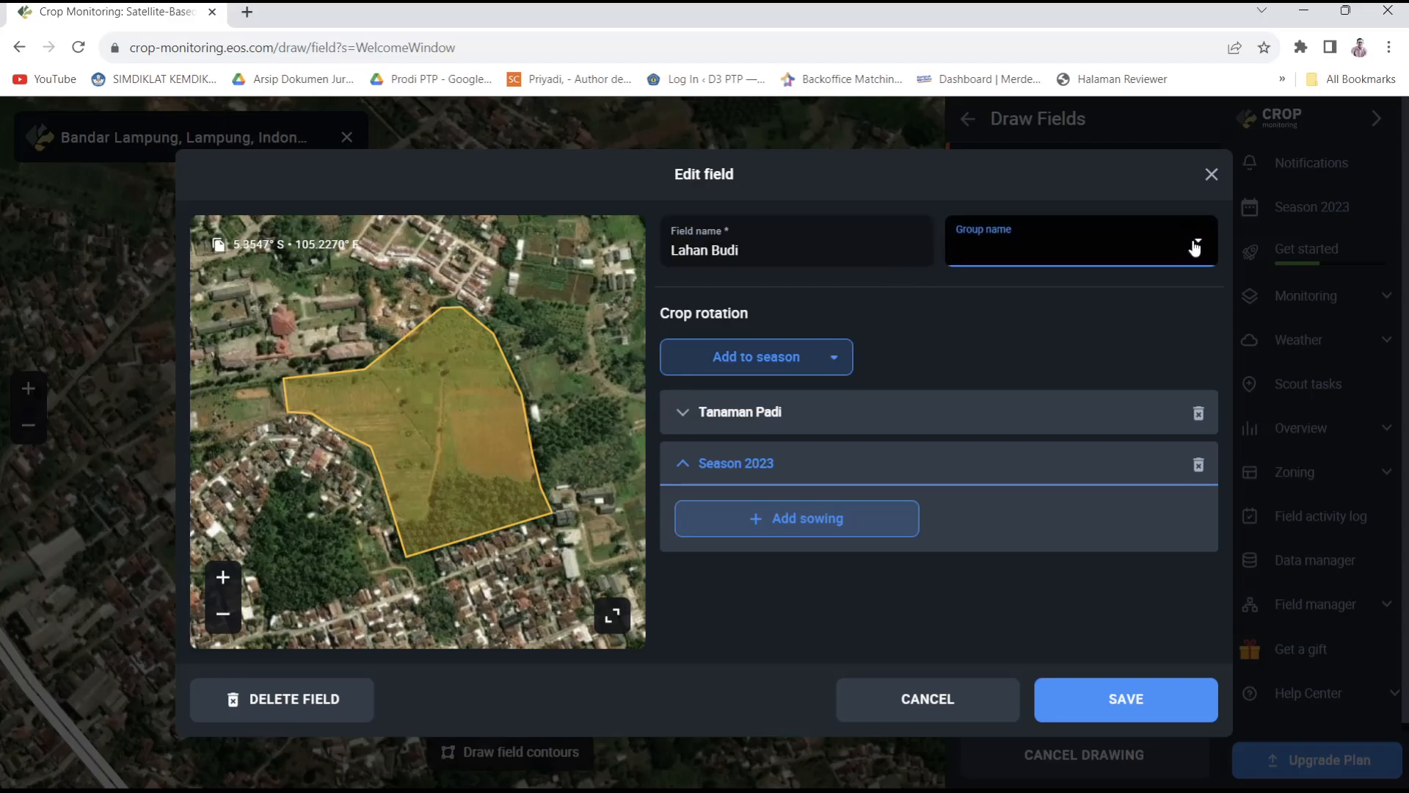
Step: Delete the Tanaman Padi season from the field's crop rotation
left_click(883, 418)
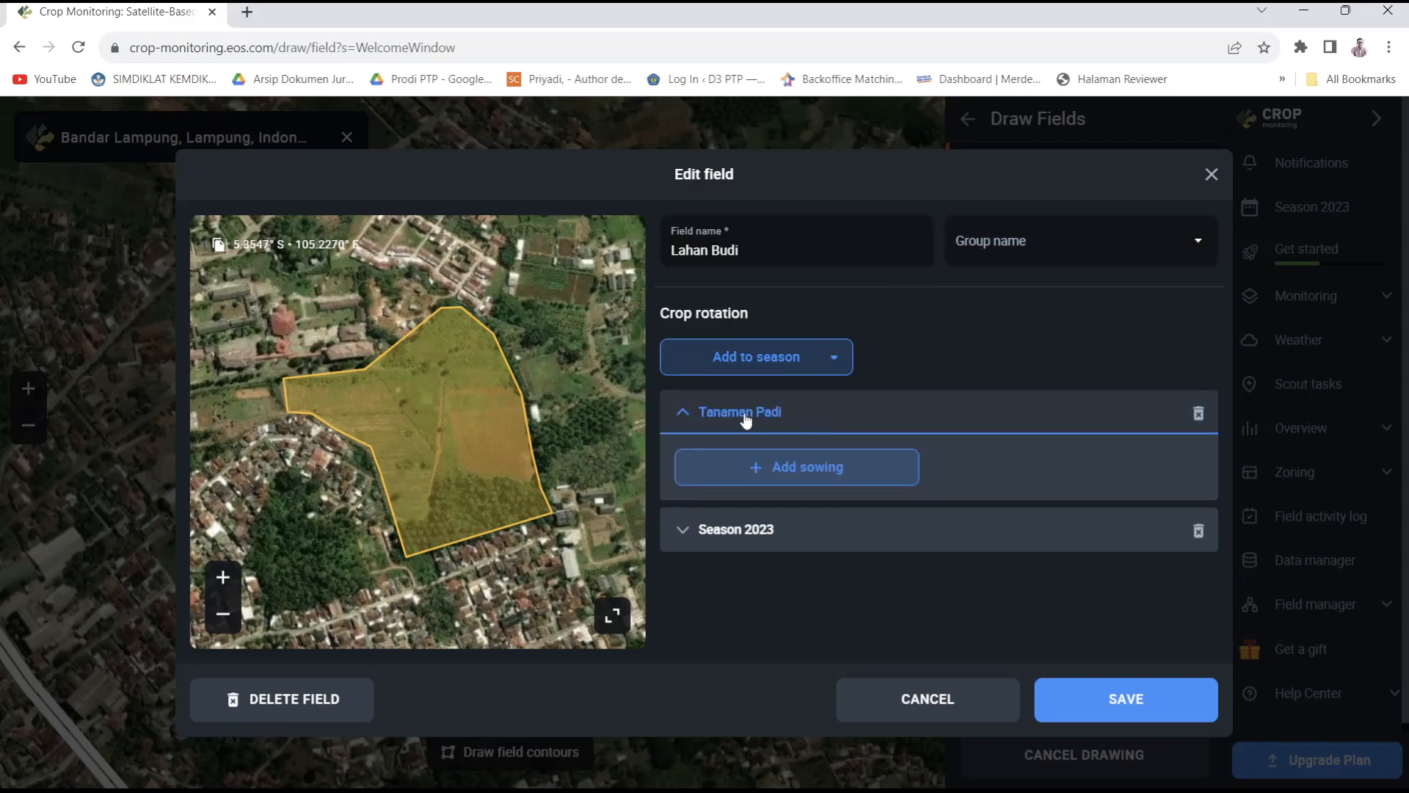
left_click(746, 418)
left_click(746, 419)
left_click(682, 416)
left_click(763, 429)
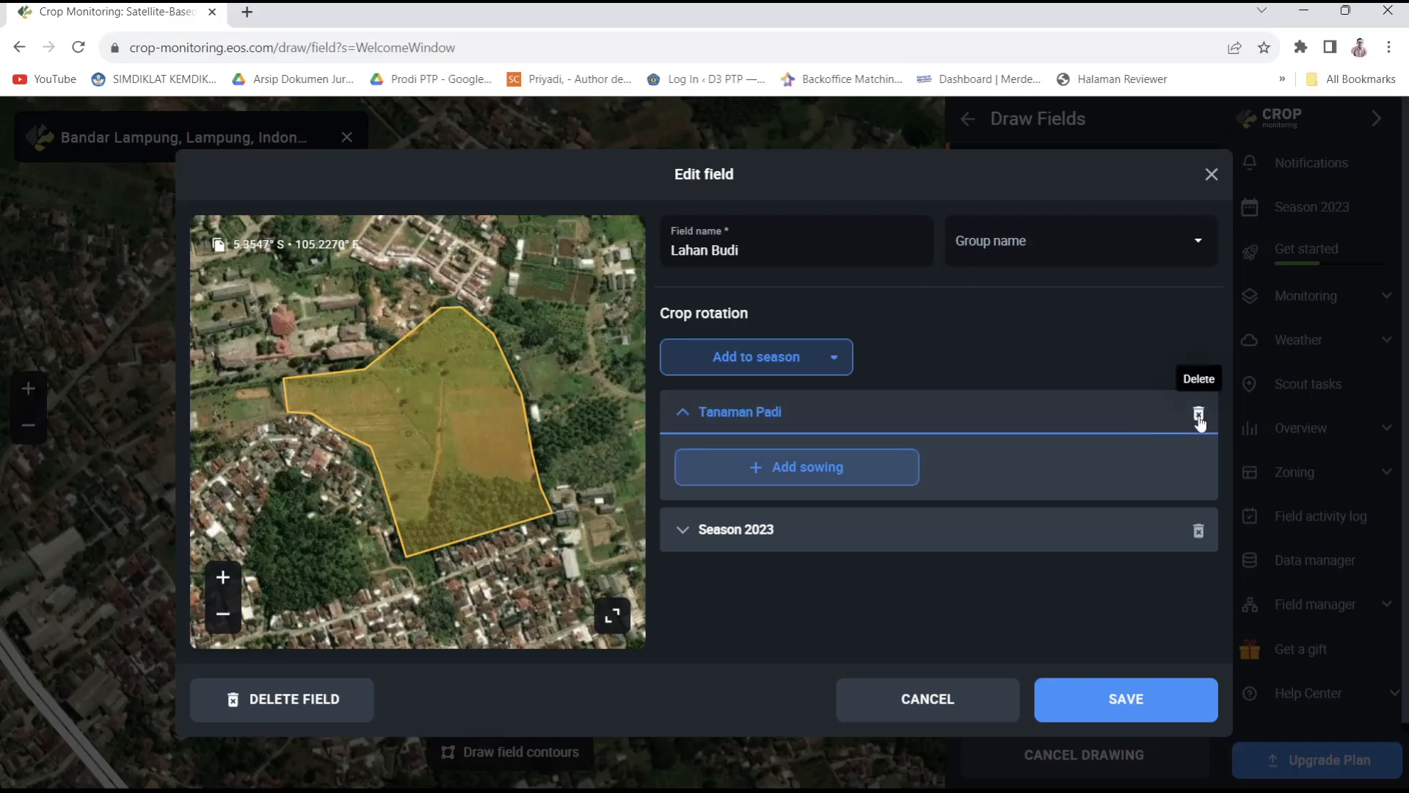
left_click(1198, 415)
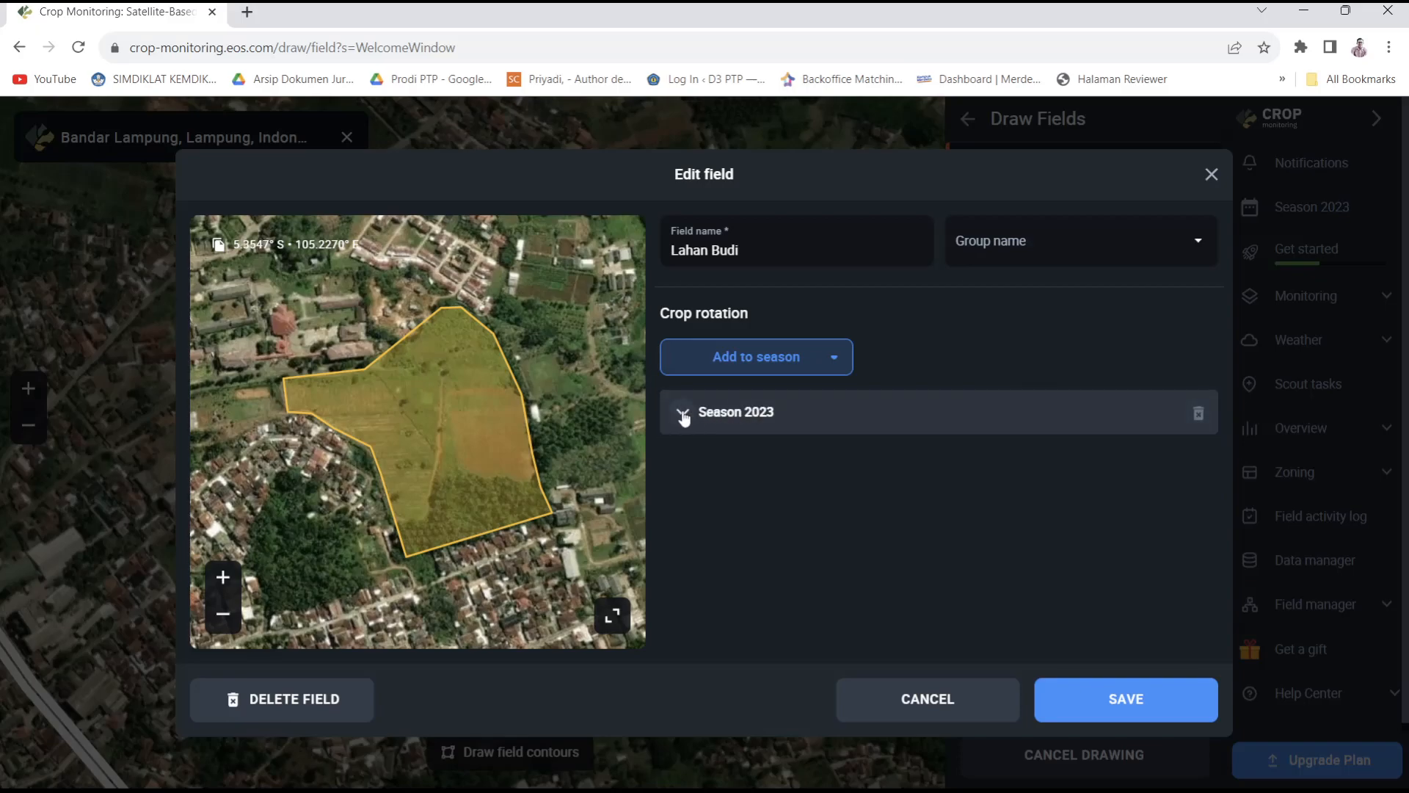
Step: Add a sowing to Season 2023 and choose Rice as its crop
left_click(682, 413)
left_click(717, 465)
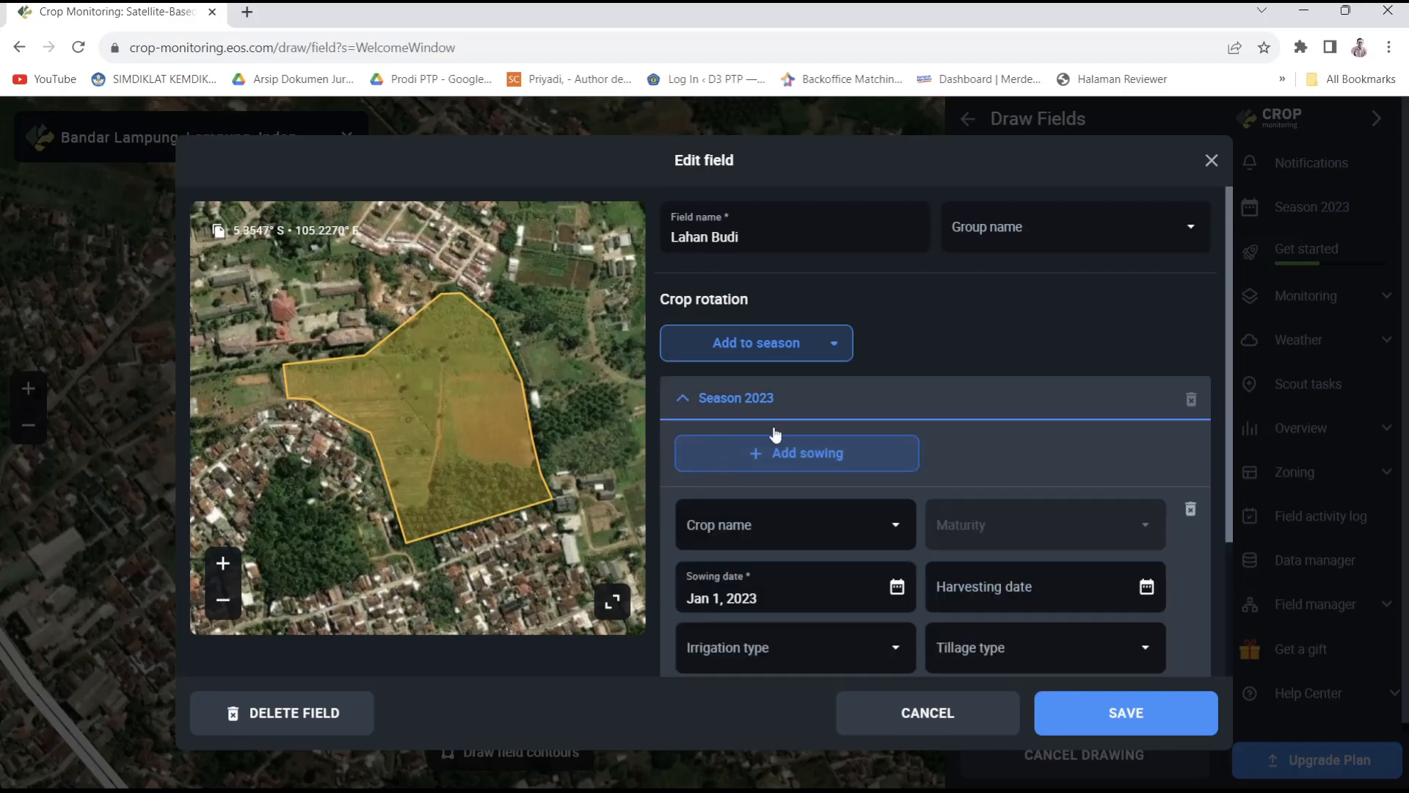
scroll(824, 405, "down", 3)
scroll(824, 404, "up", 3)
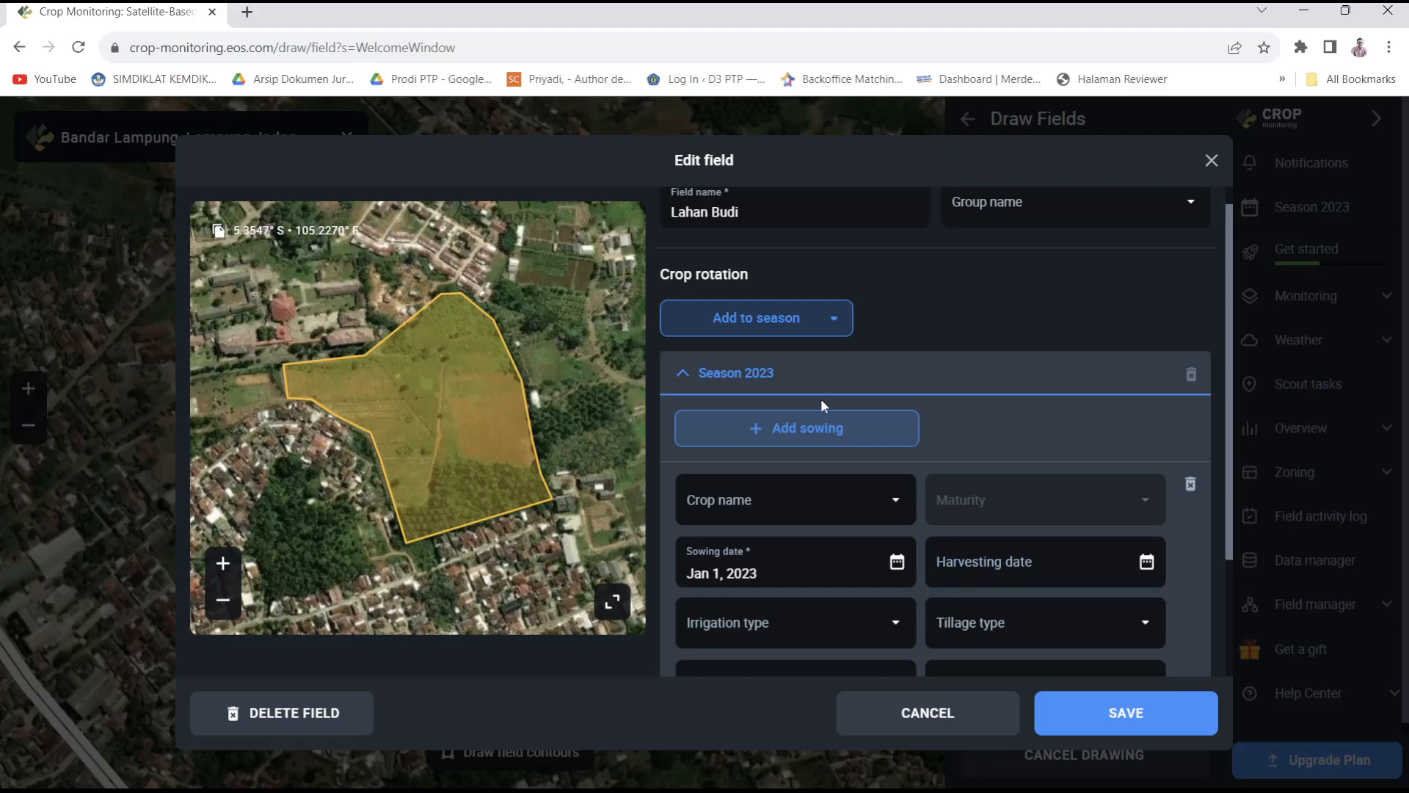
scroll(820, 399, "down", 2)
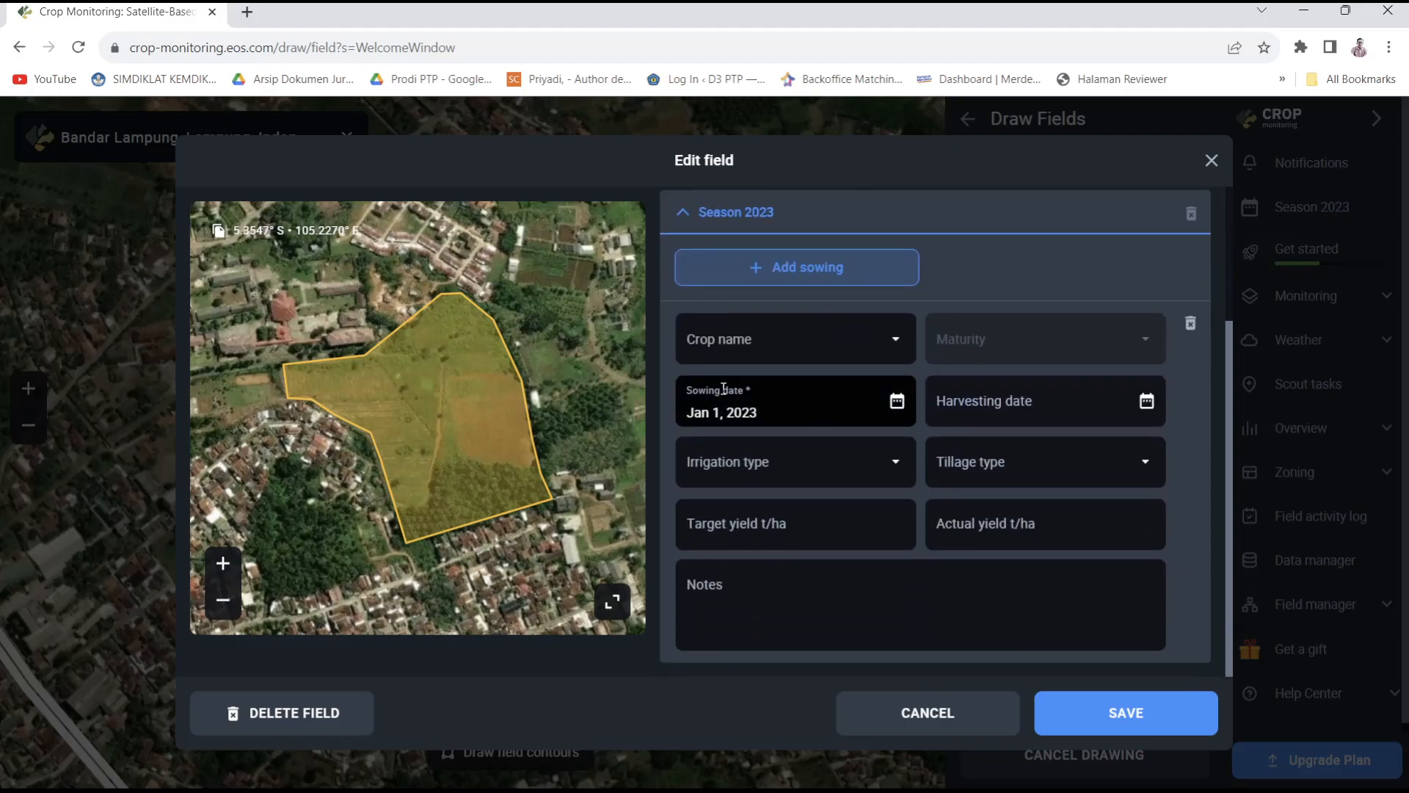
left_click(855, 343)
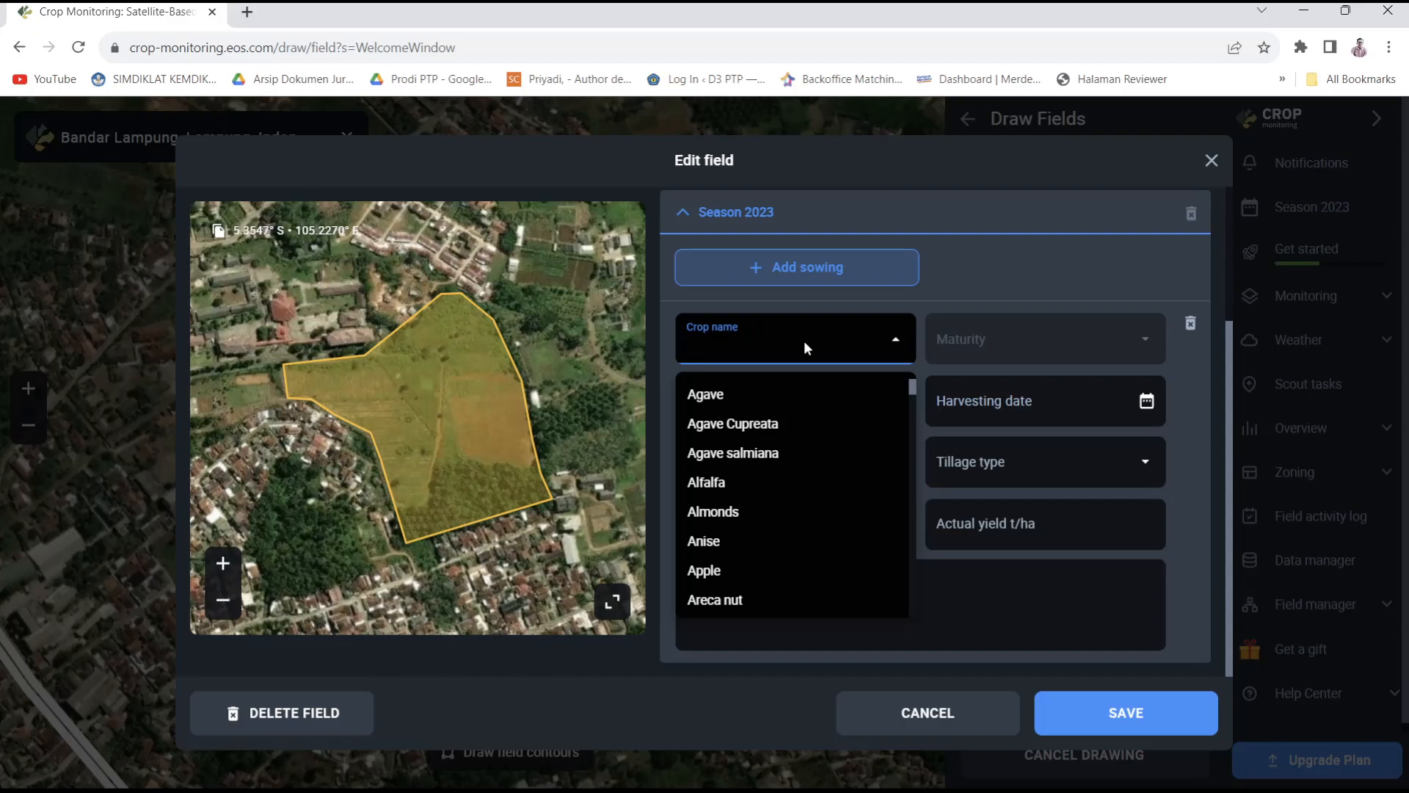
type("ric")
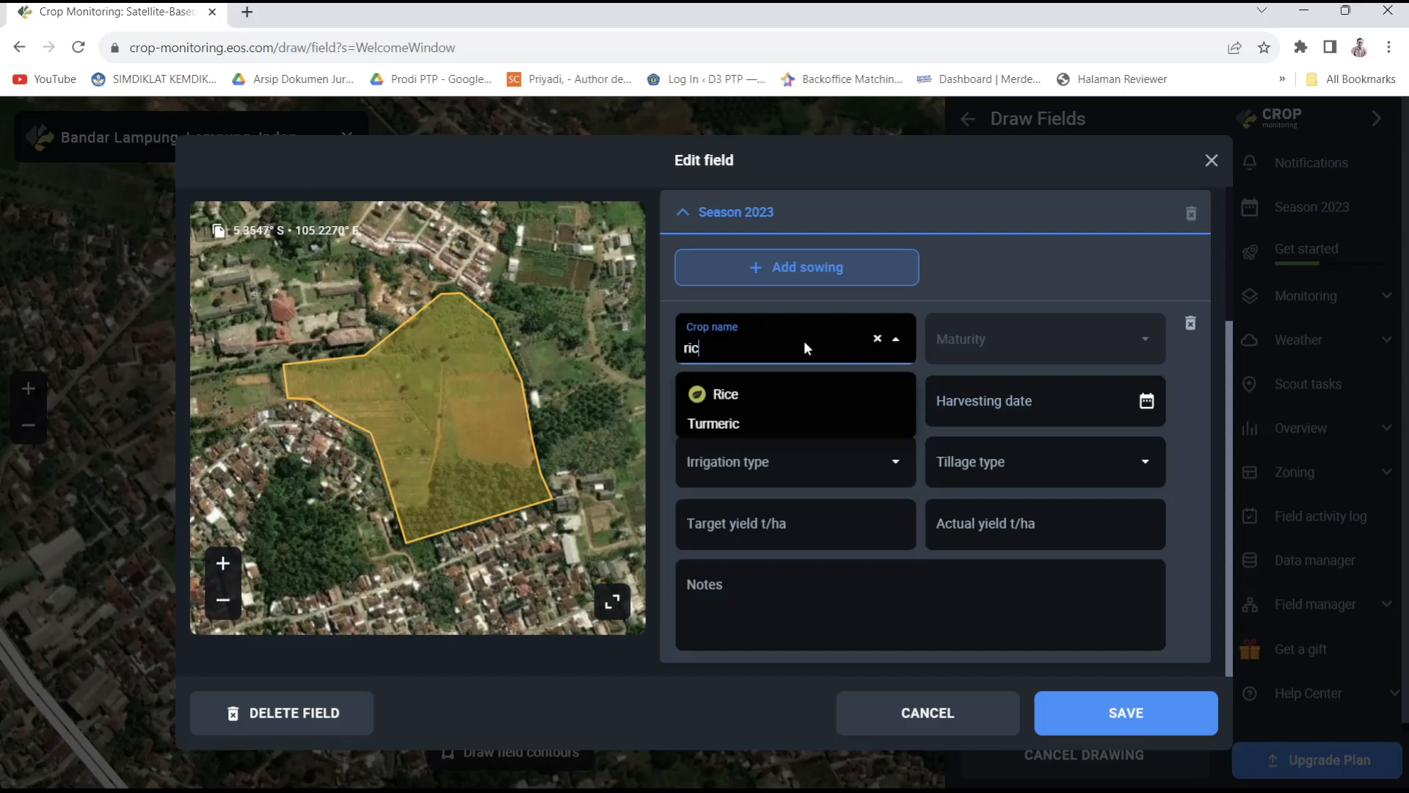
left_click(726, 394)
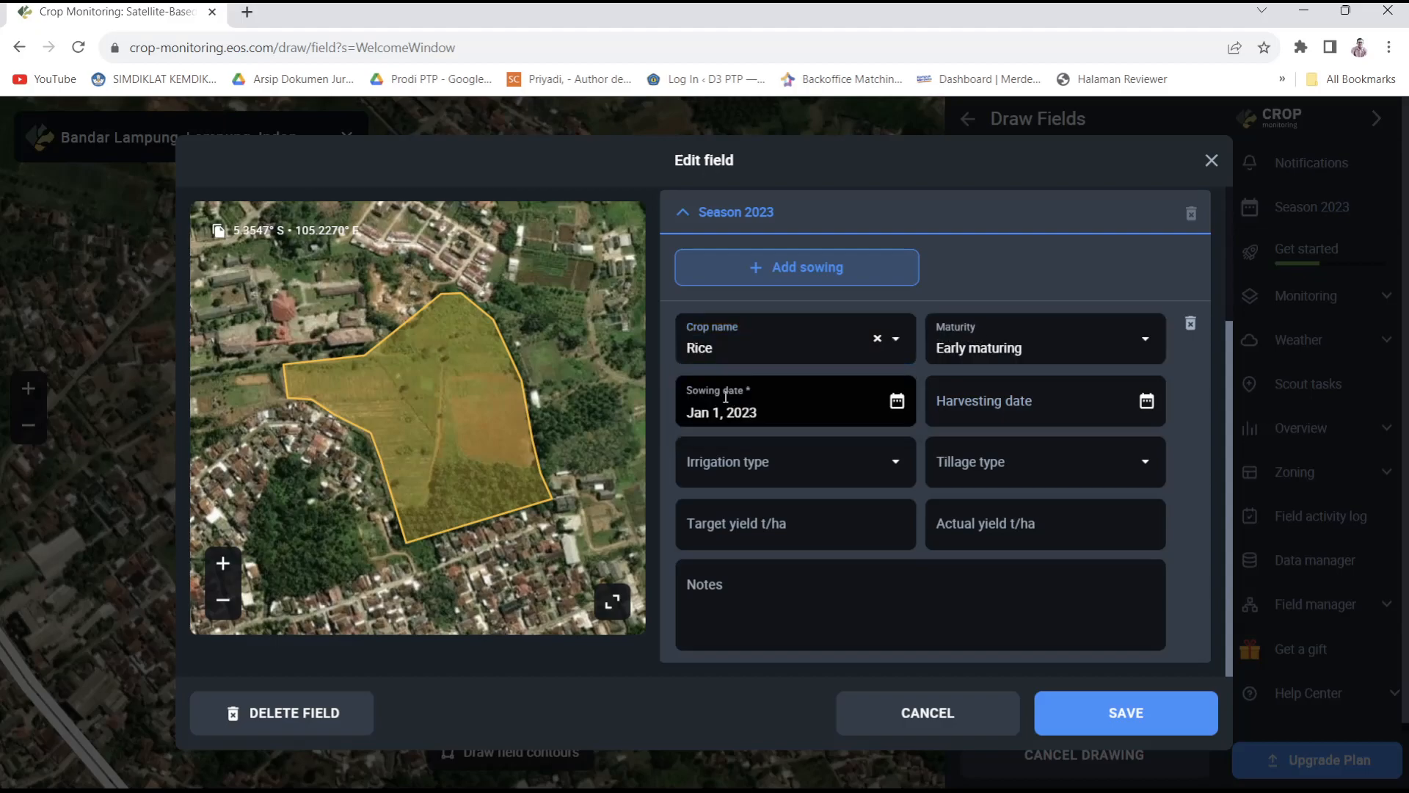
Step: Set the rice sowing's maturity to Mid-maturing
left_click(1146, 340)
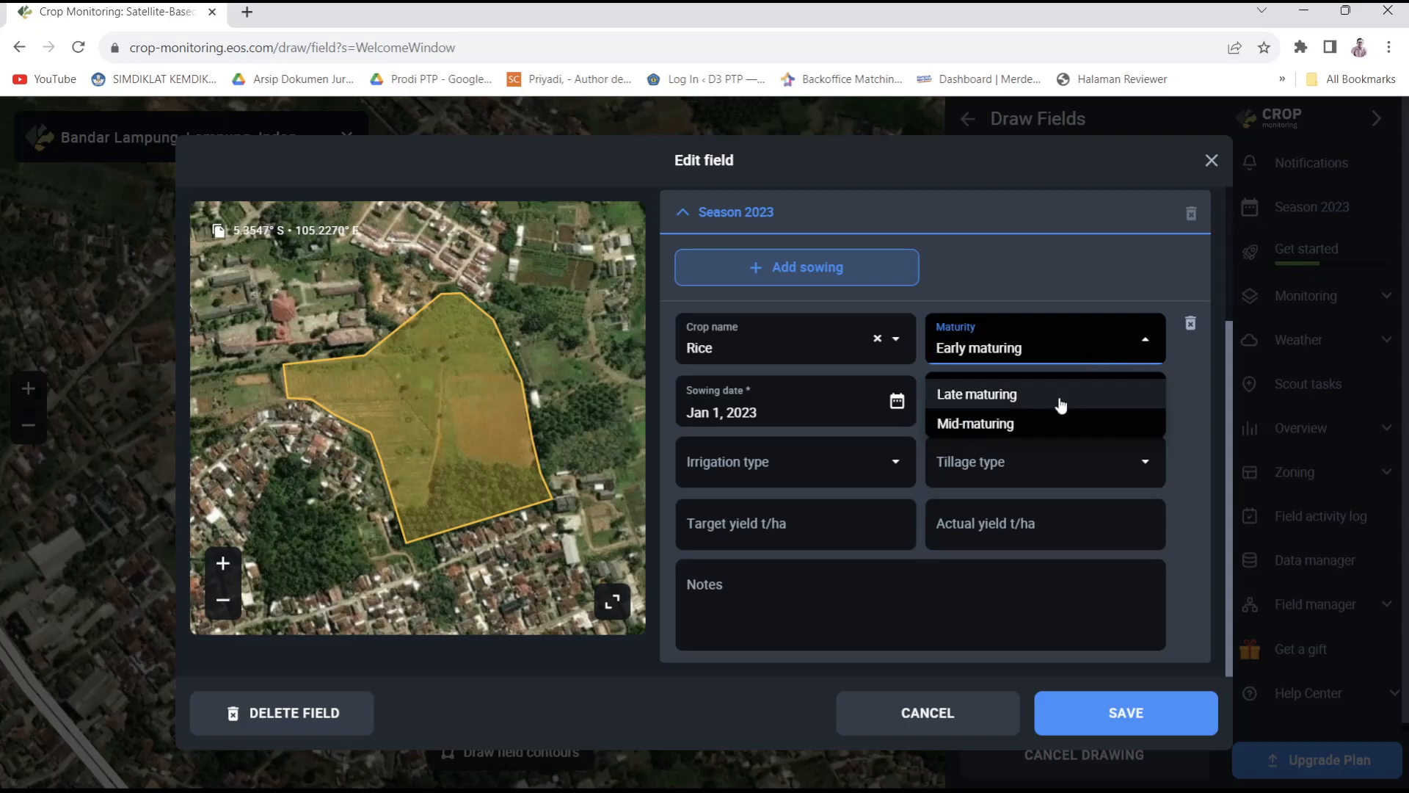
scroll(1061, 405, "up", 1)
scroll(1062, 405, "down", 1)
left_click(1145, 342)
left_click(1145, 342)
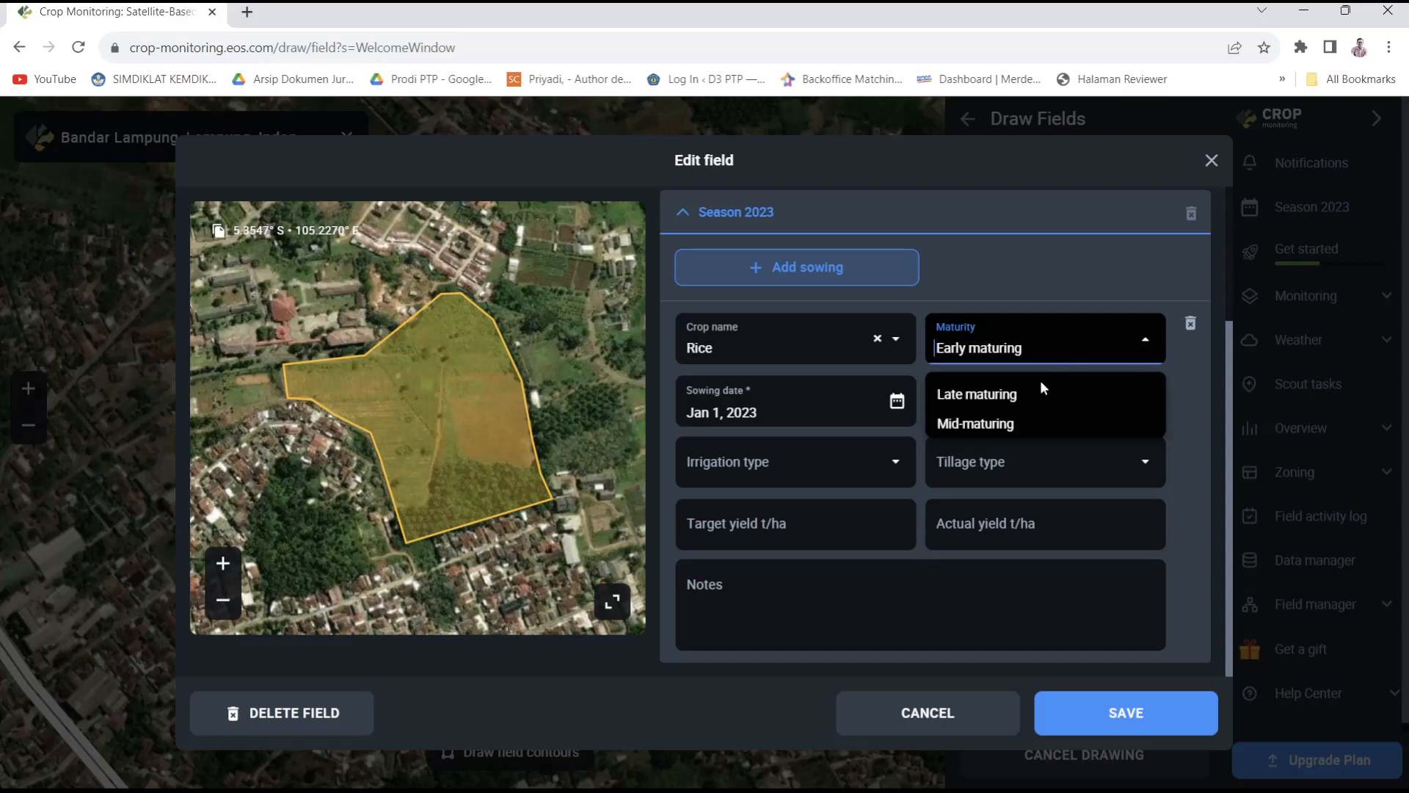
left_click(1027, 423)
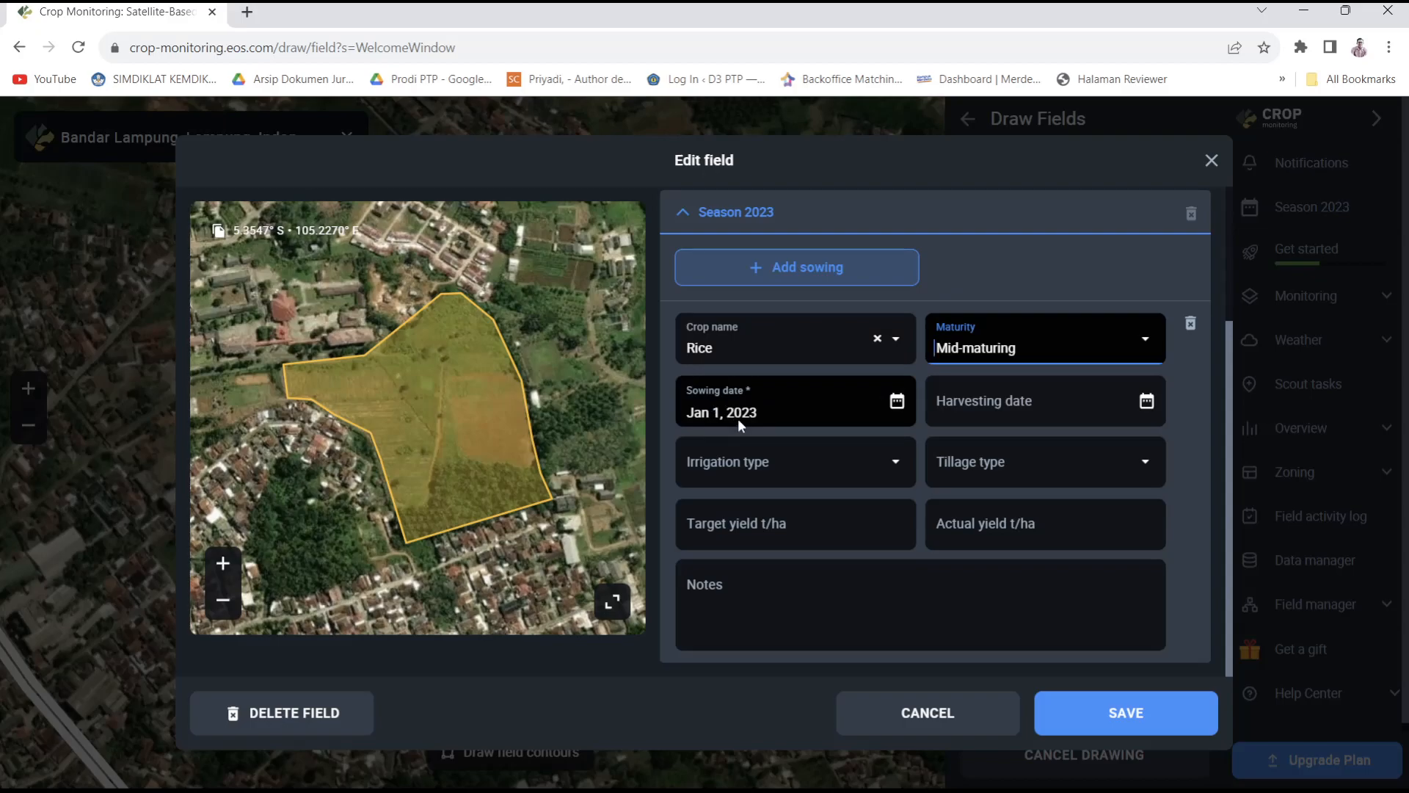
Step: Review the harvesting date, irrigation type and tillage type options for the rice sowing without choosing any
left_click(991, 412)
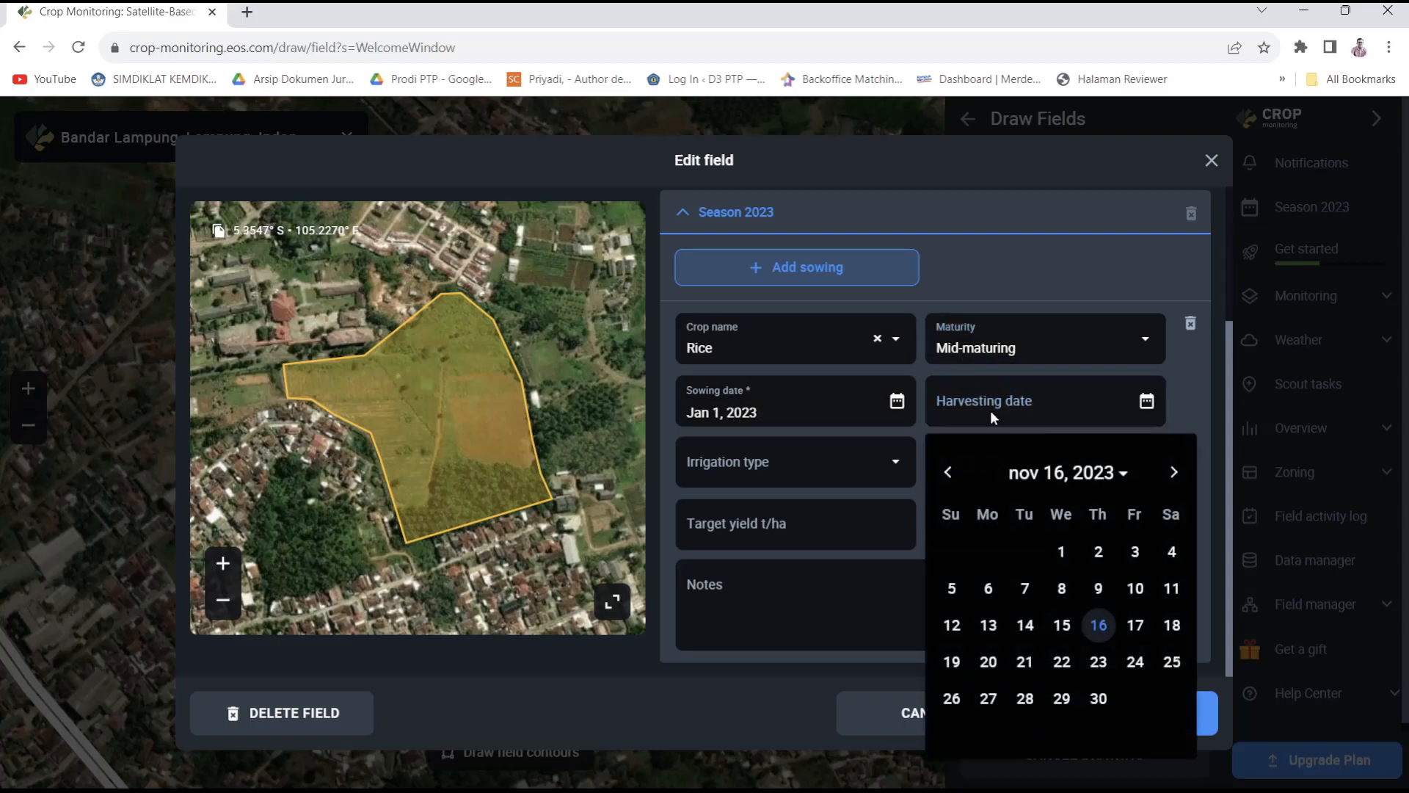
left_click(883, 433)
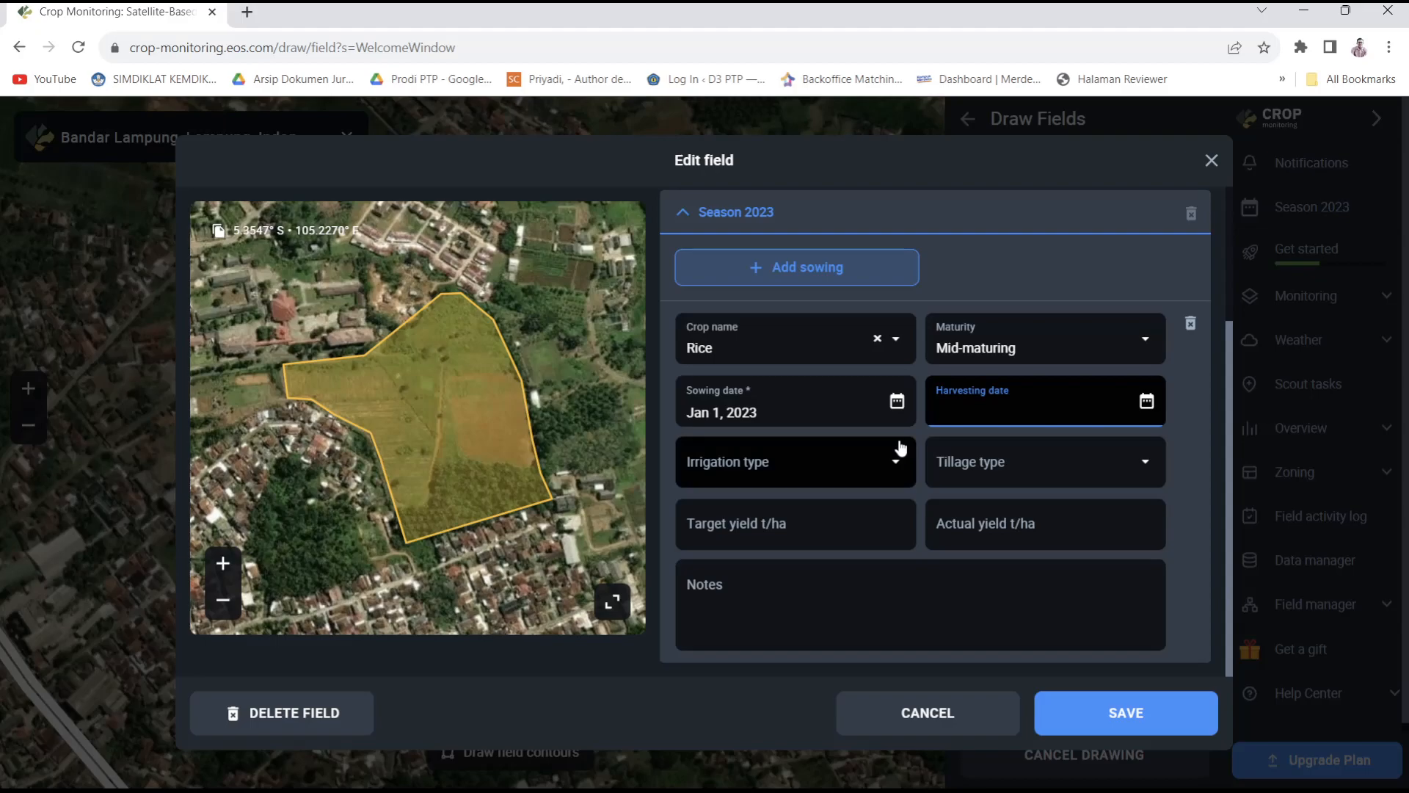
left_click(897, 471)
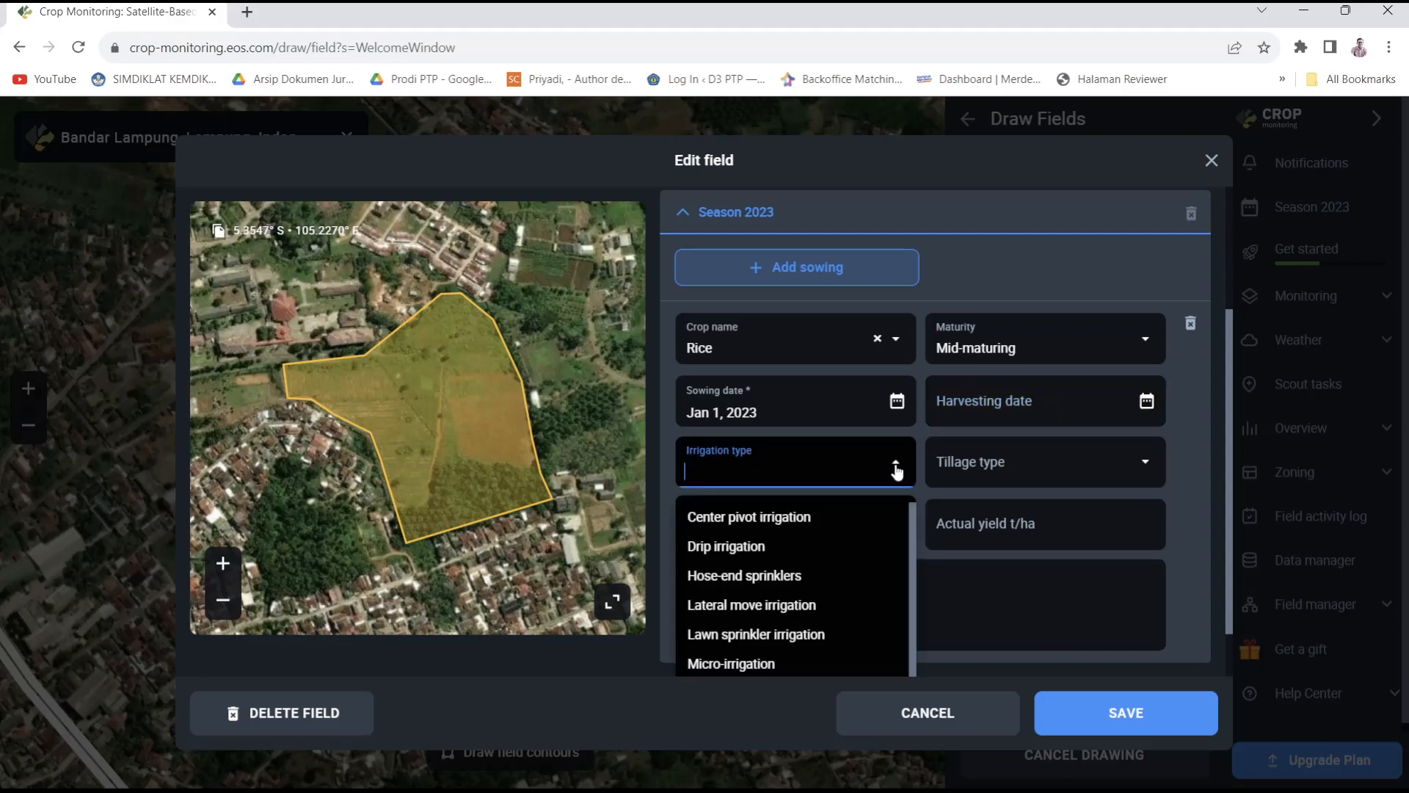
scroll(811, 606, "down", 1)
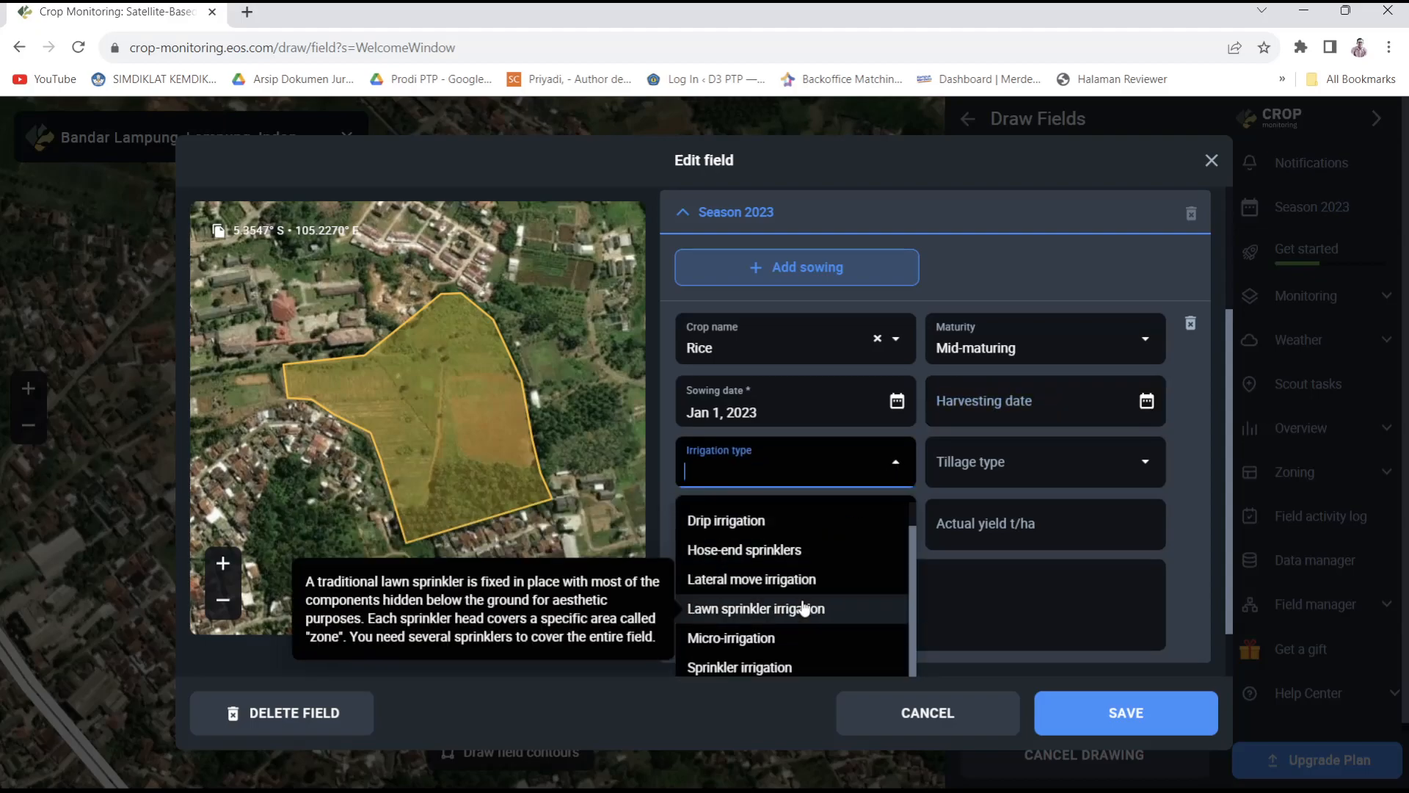
left_click(1104, 470)
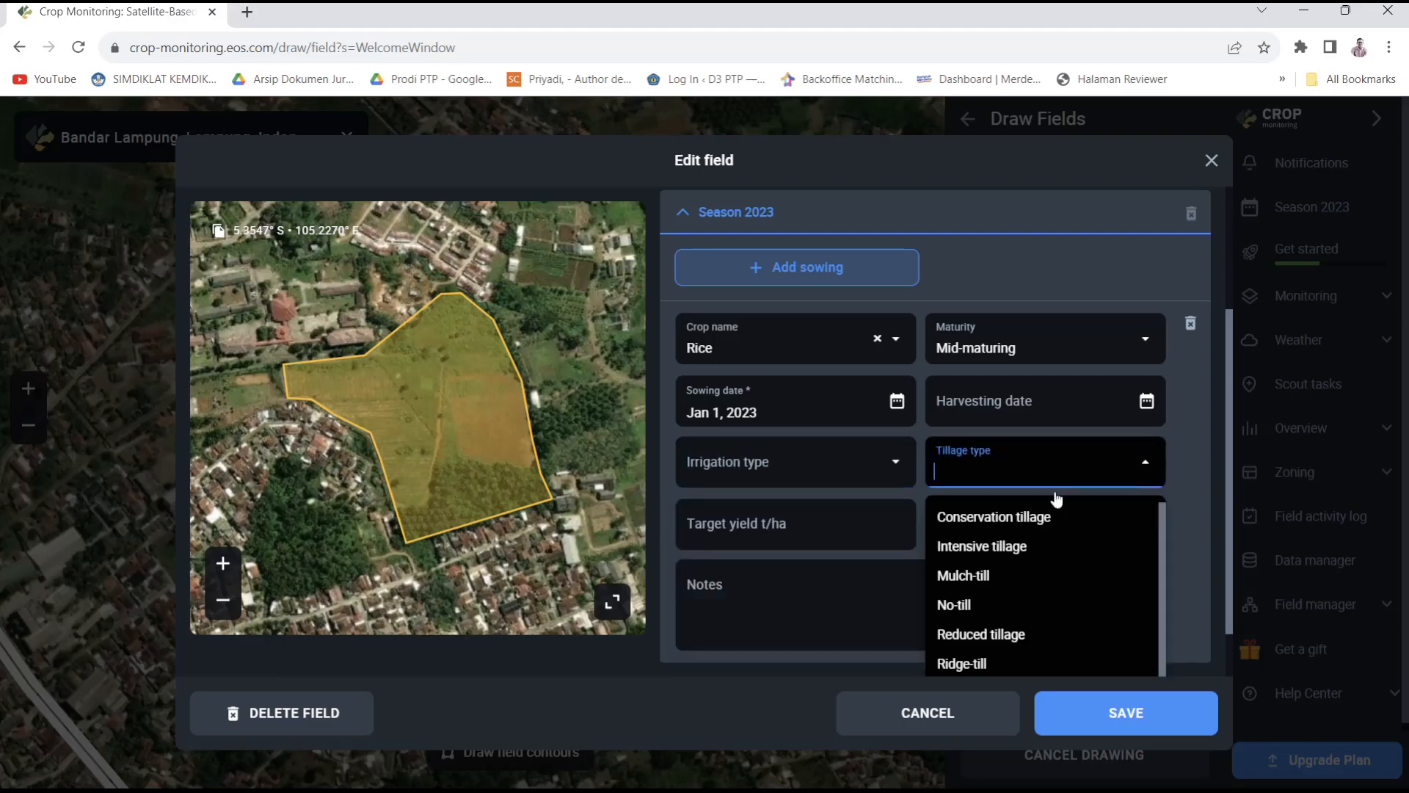
scroll(1006, 598, "down", 1)
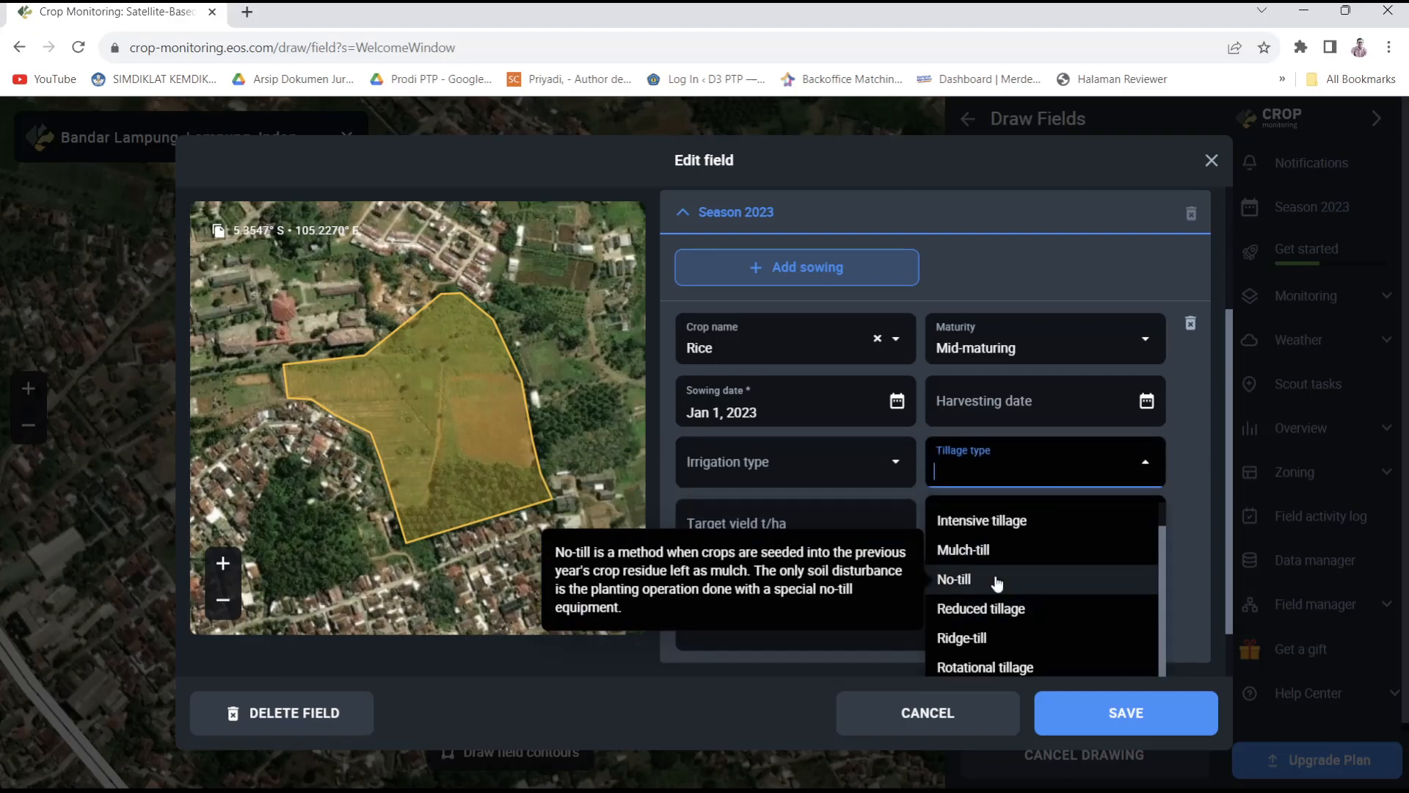
left_click(1195, 512)
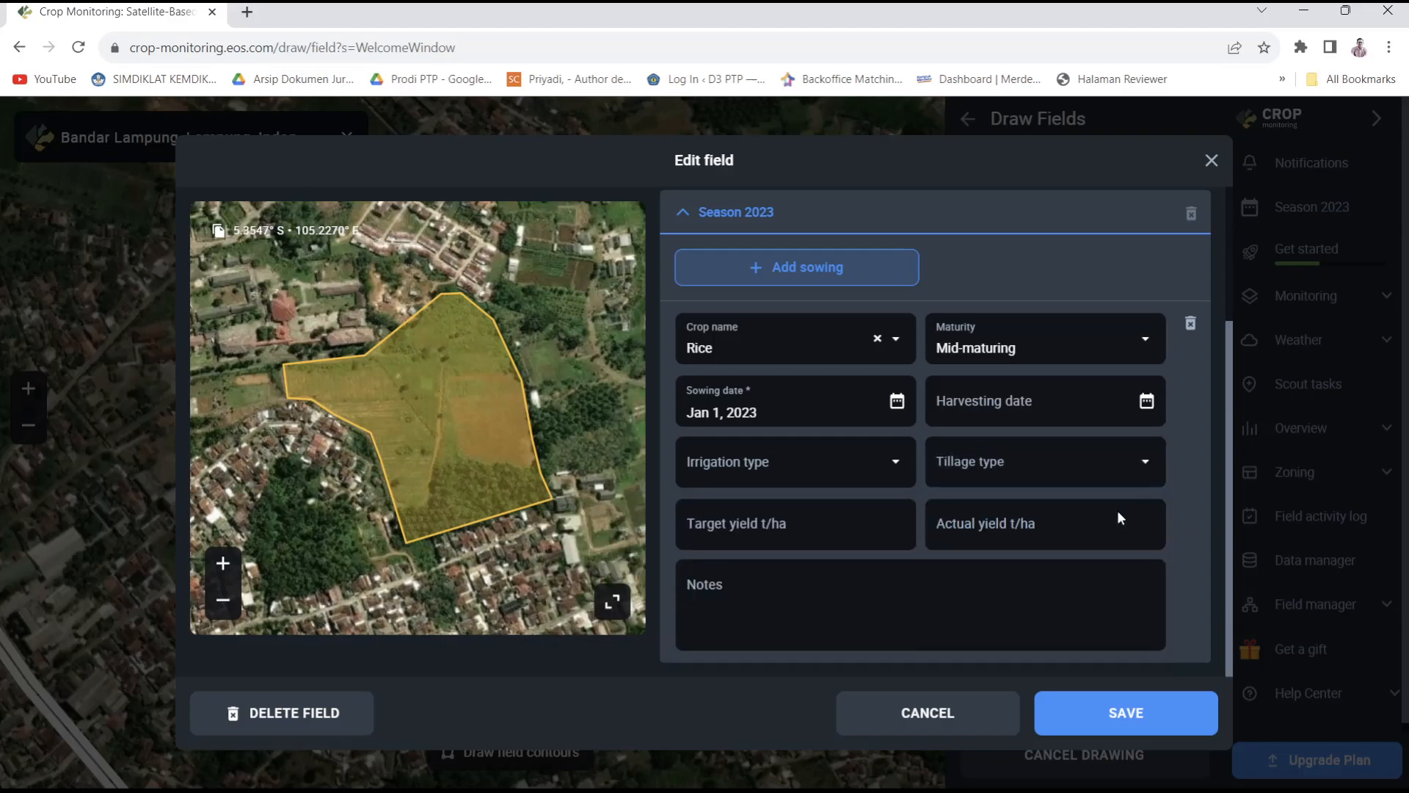
Step: Save the changes to the field and close the field editor
left_click(733, 589)
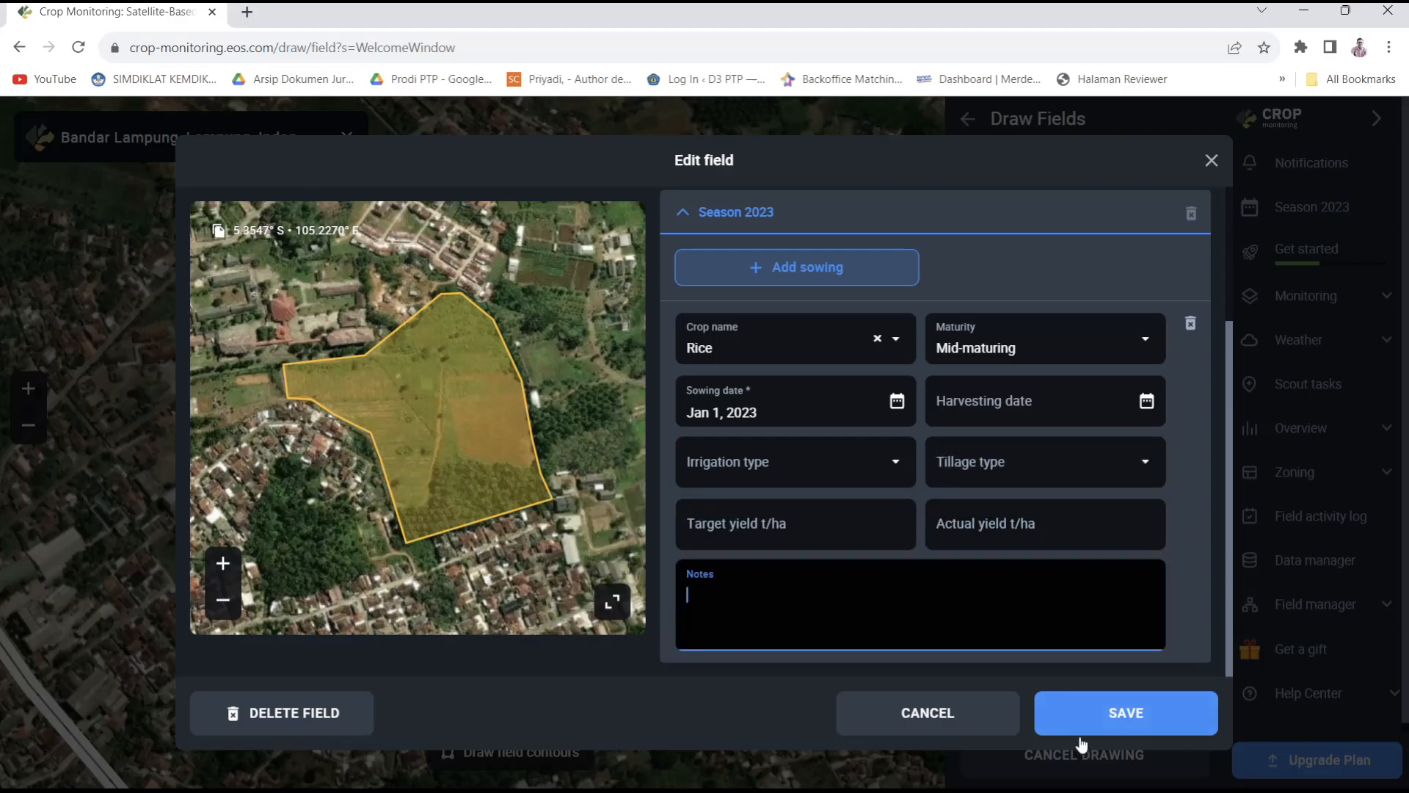
left_click(1006, 736)
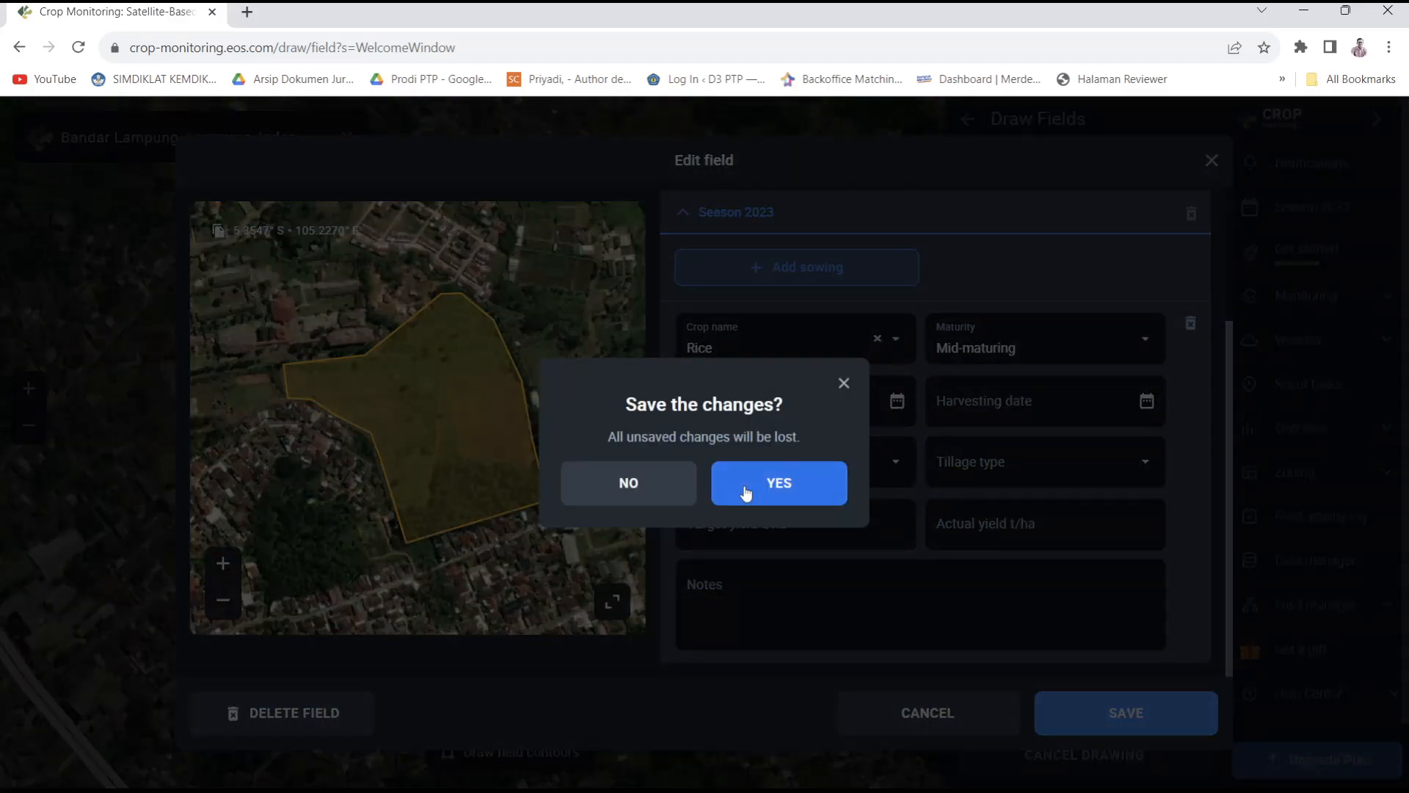
left_click(746, 491)
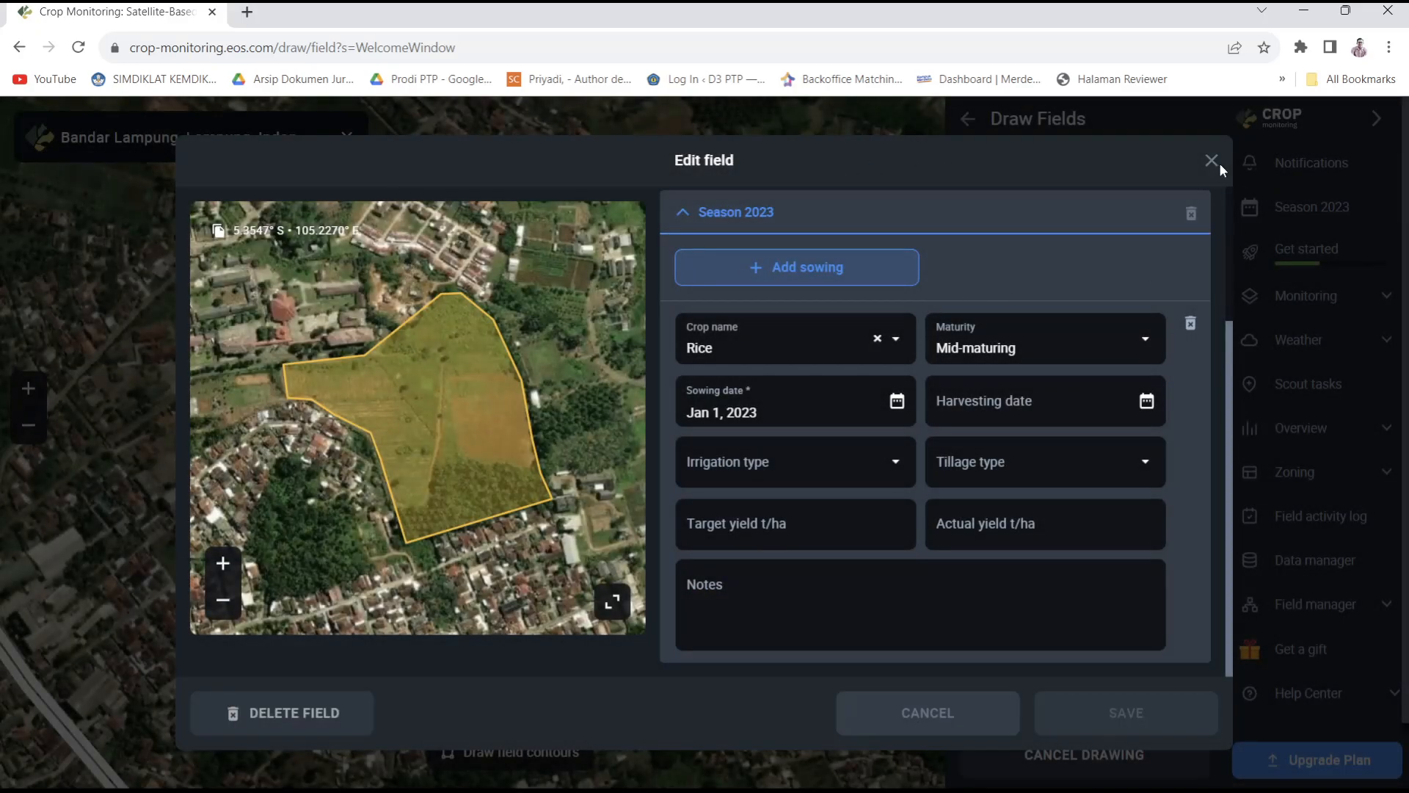
left_click(1212, 161)
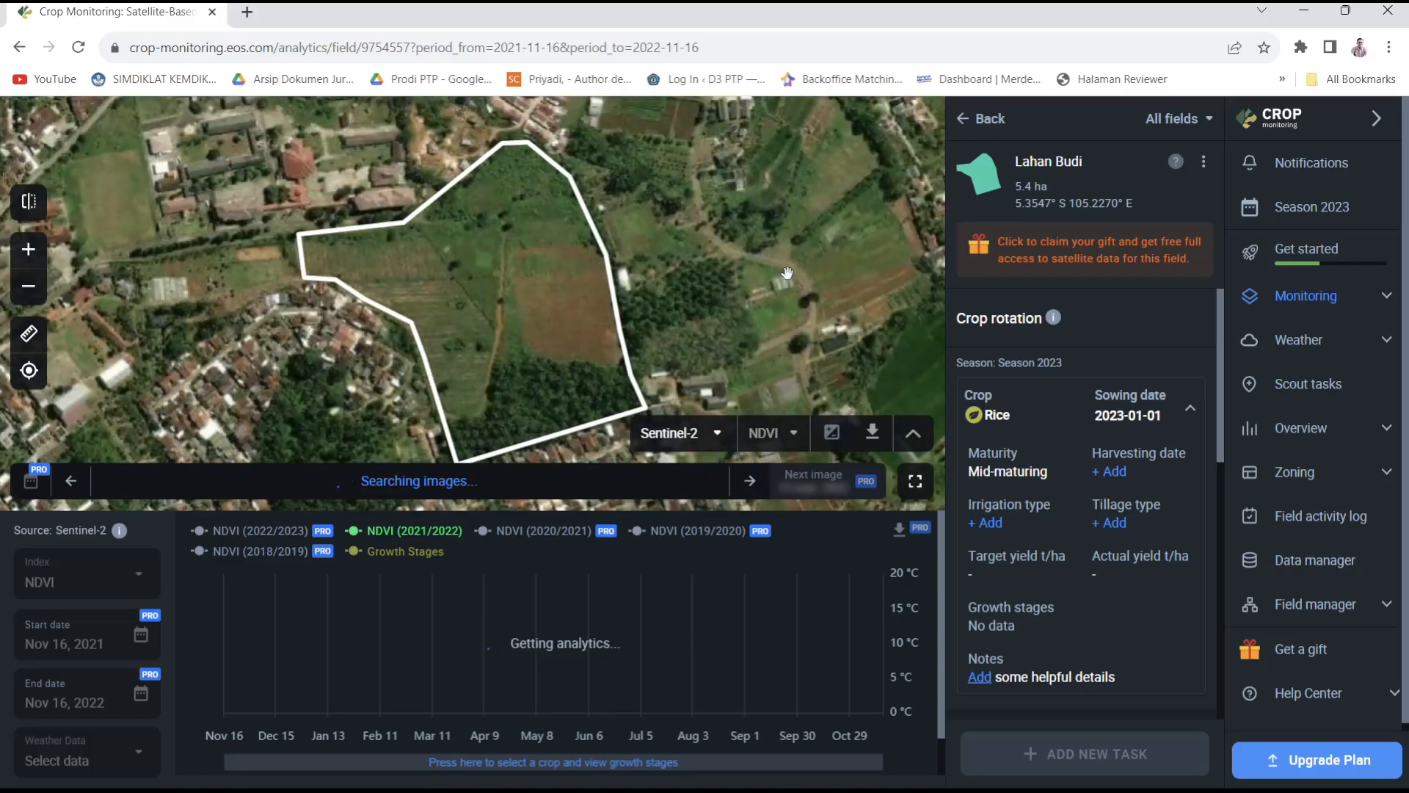
Step: Collapse the main menu and dismiss the field analytics guide with its closing hint
left_click(1377, 119)
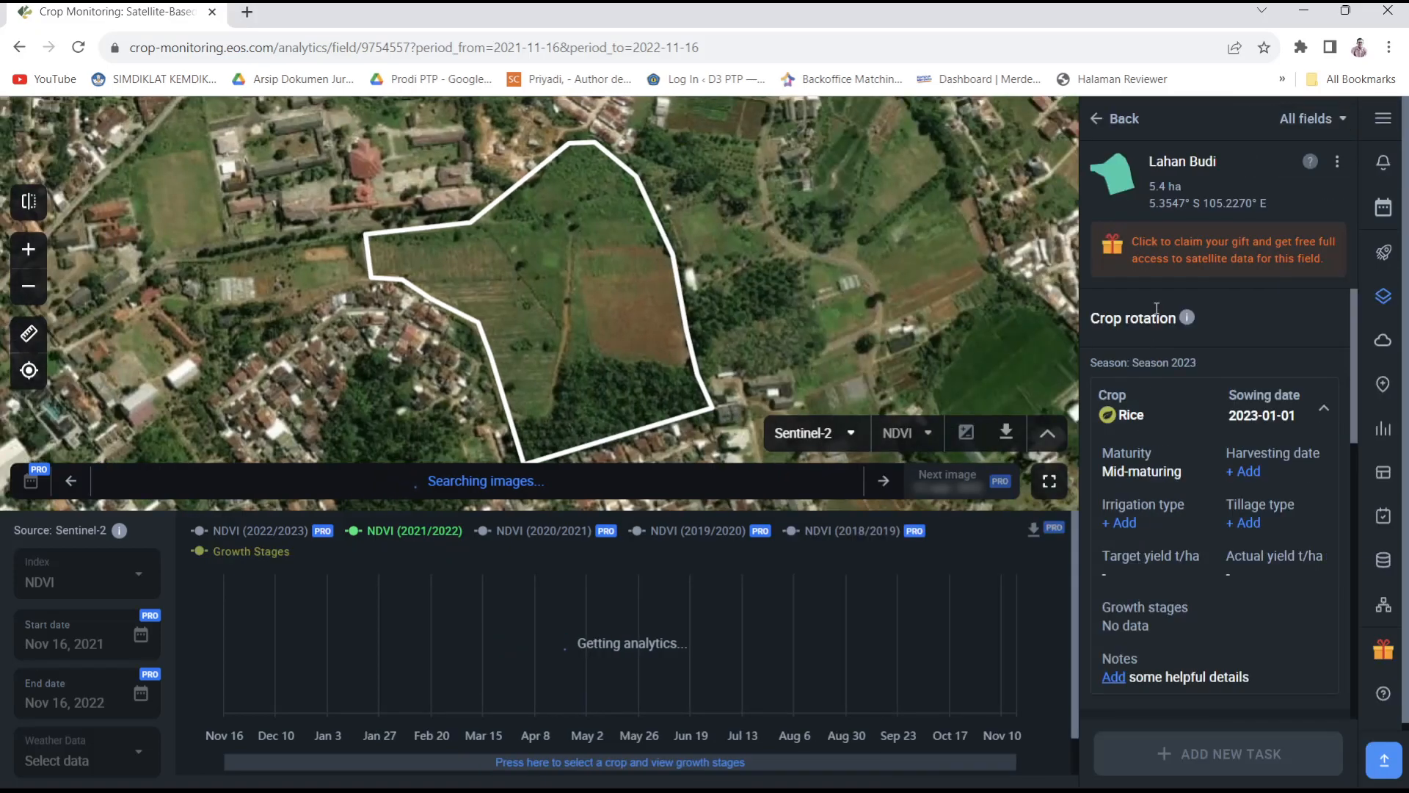
scroll(1162, 490, "down", 1)
scroll(1162, 490, "down", 1)
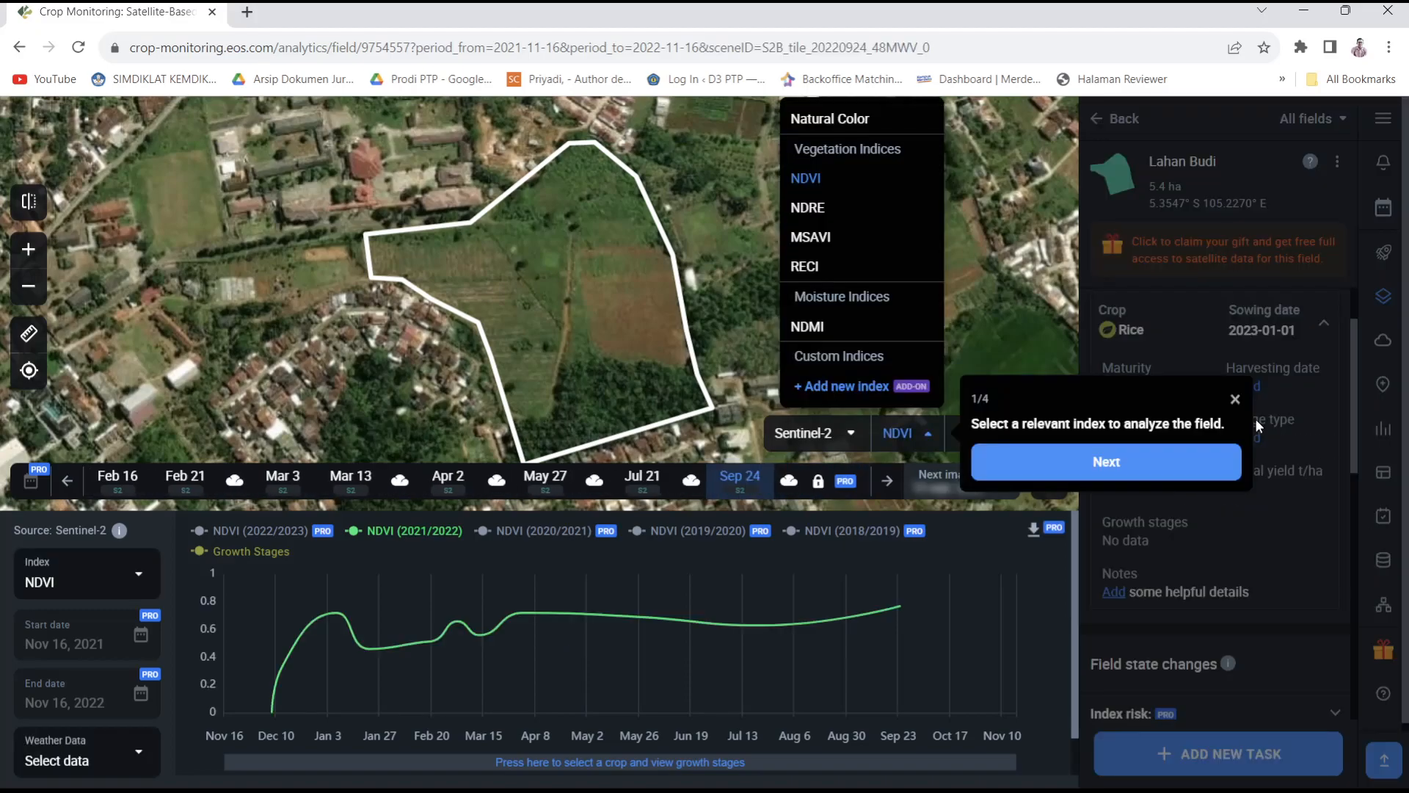
left_click(1235, 403)
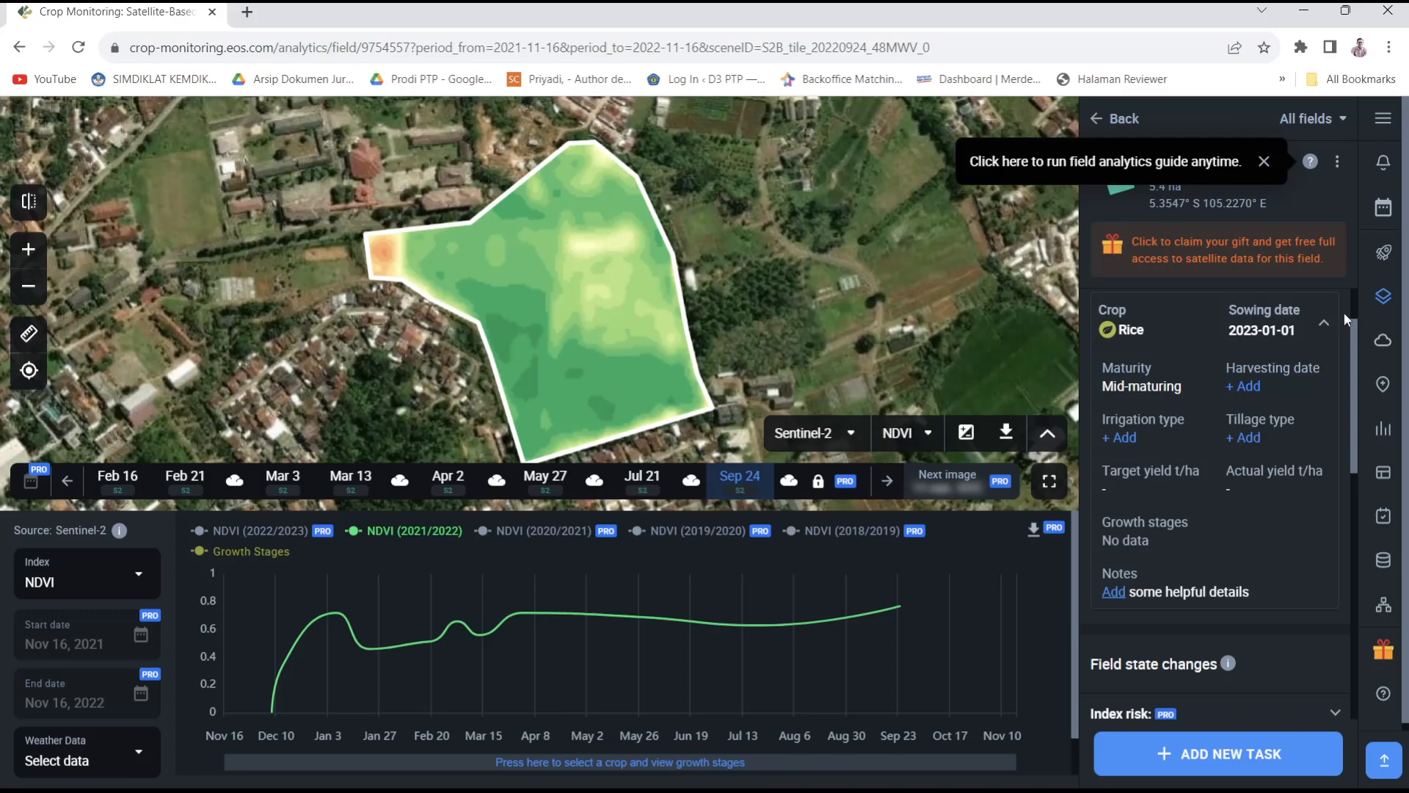
left_click(1262, 163)
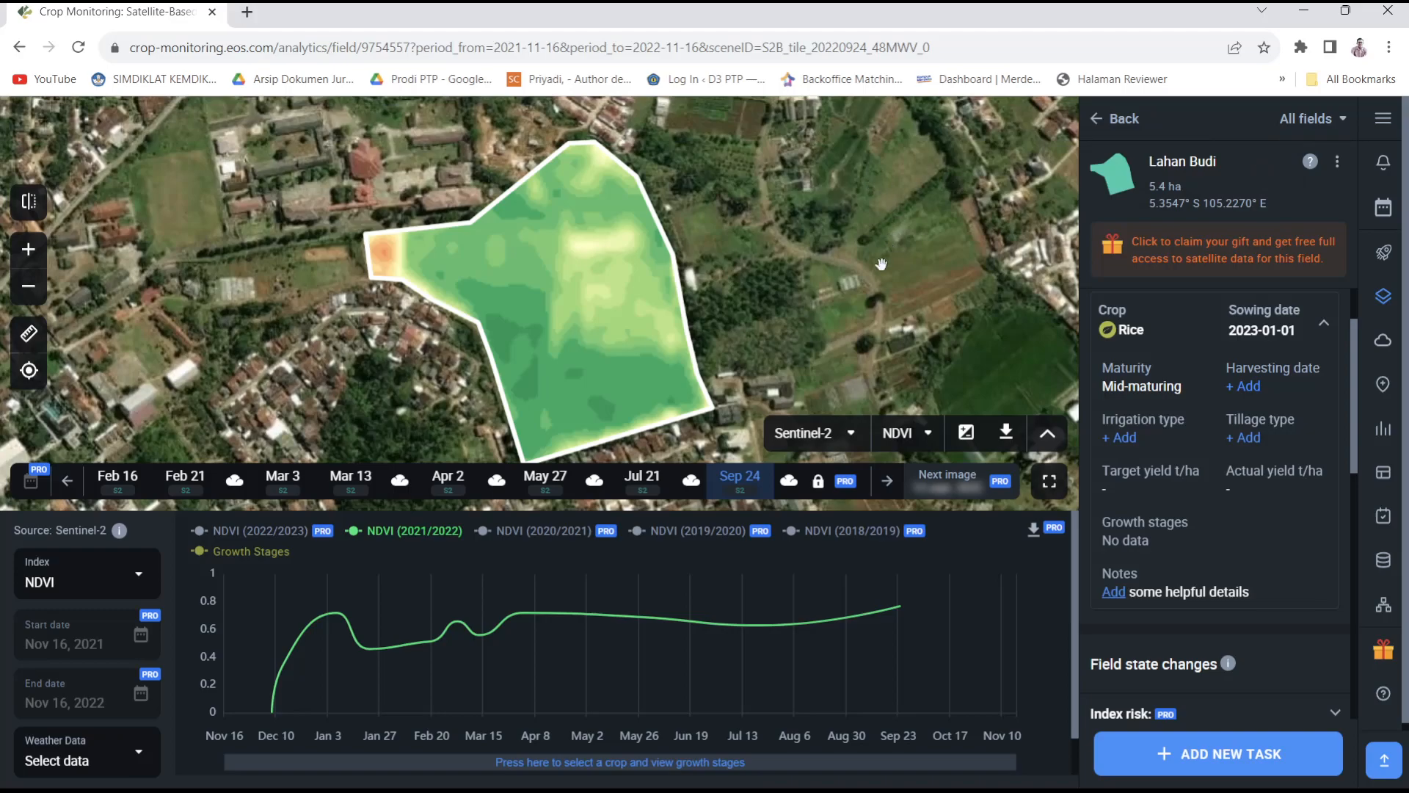
Step: Switch the field's vegetation index to NDRE on the Sep 24 Sentinel-2 image
scroll(882, 264, "down", 1)
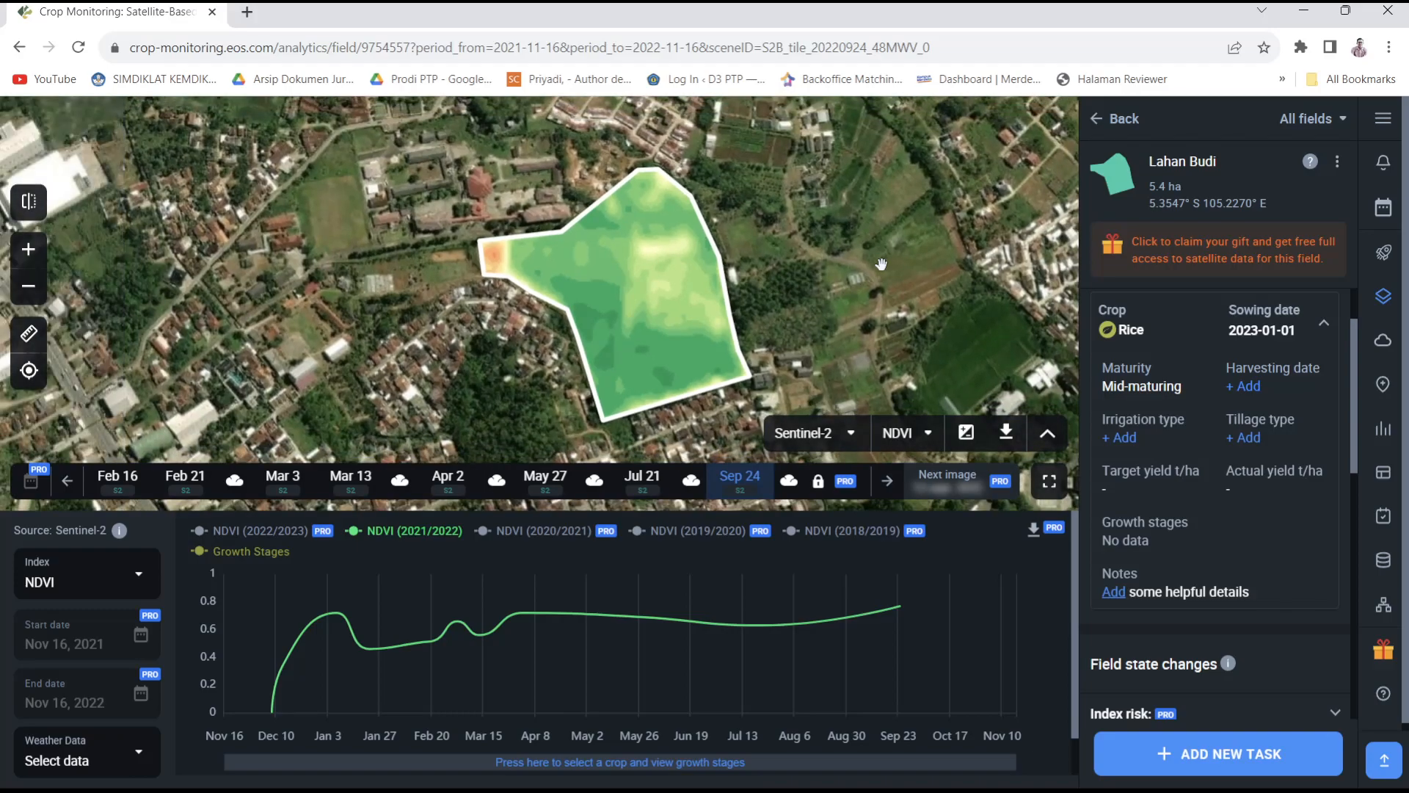
left_click_drag(881, 264, 642, 280)
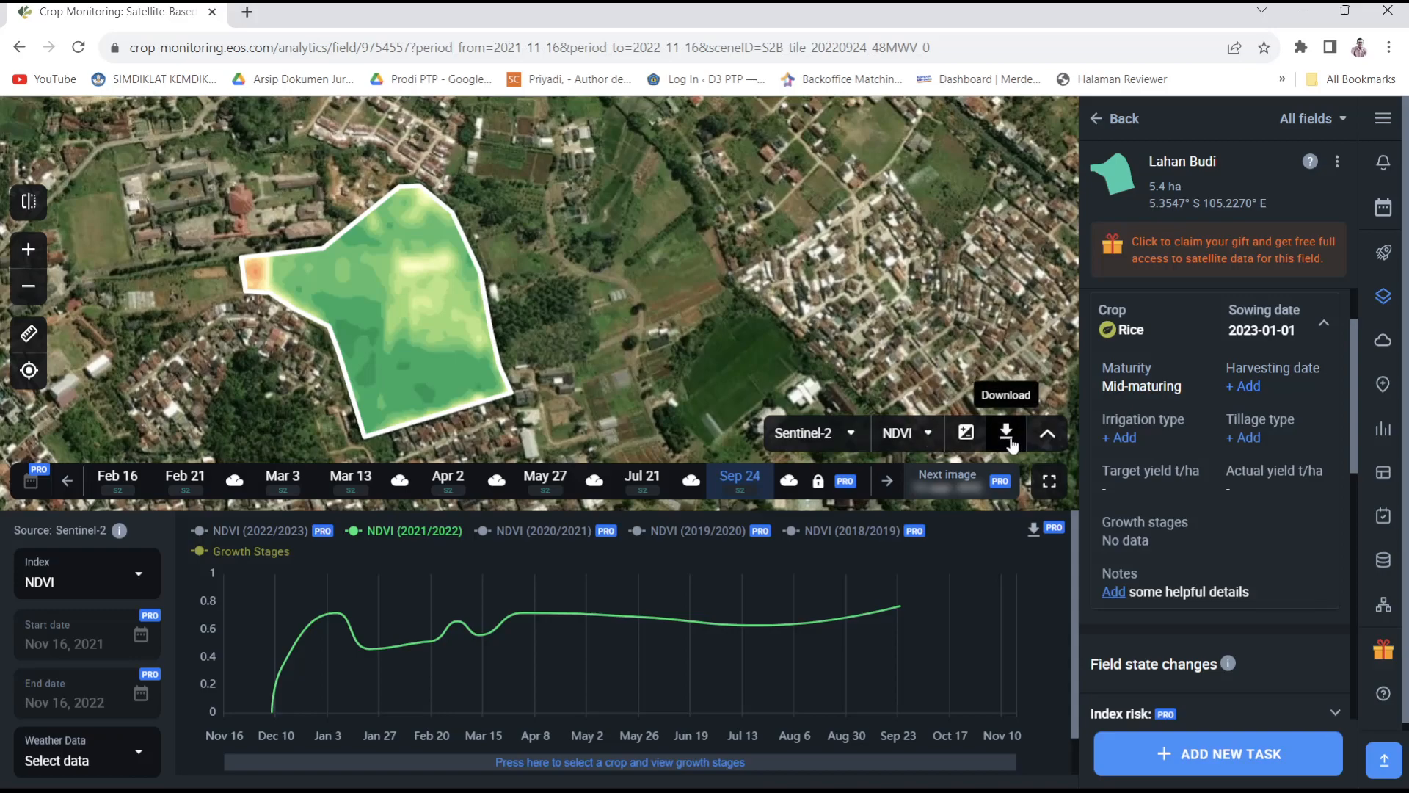
left_click(925, 440)
mouse_move(857, 206)
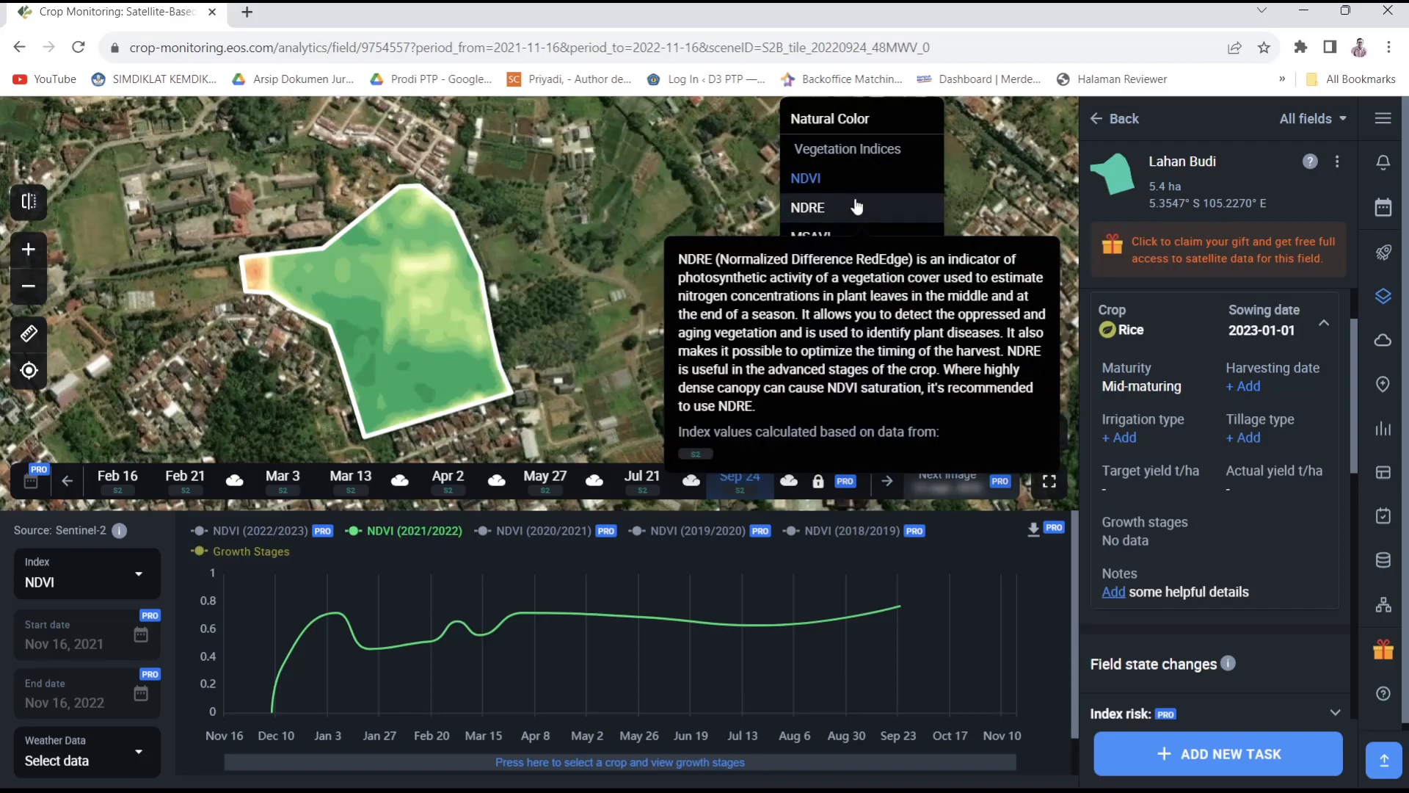
left_click(857, 206)
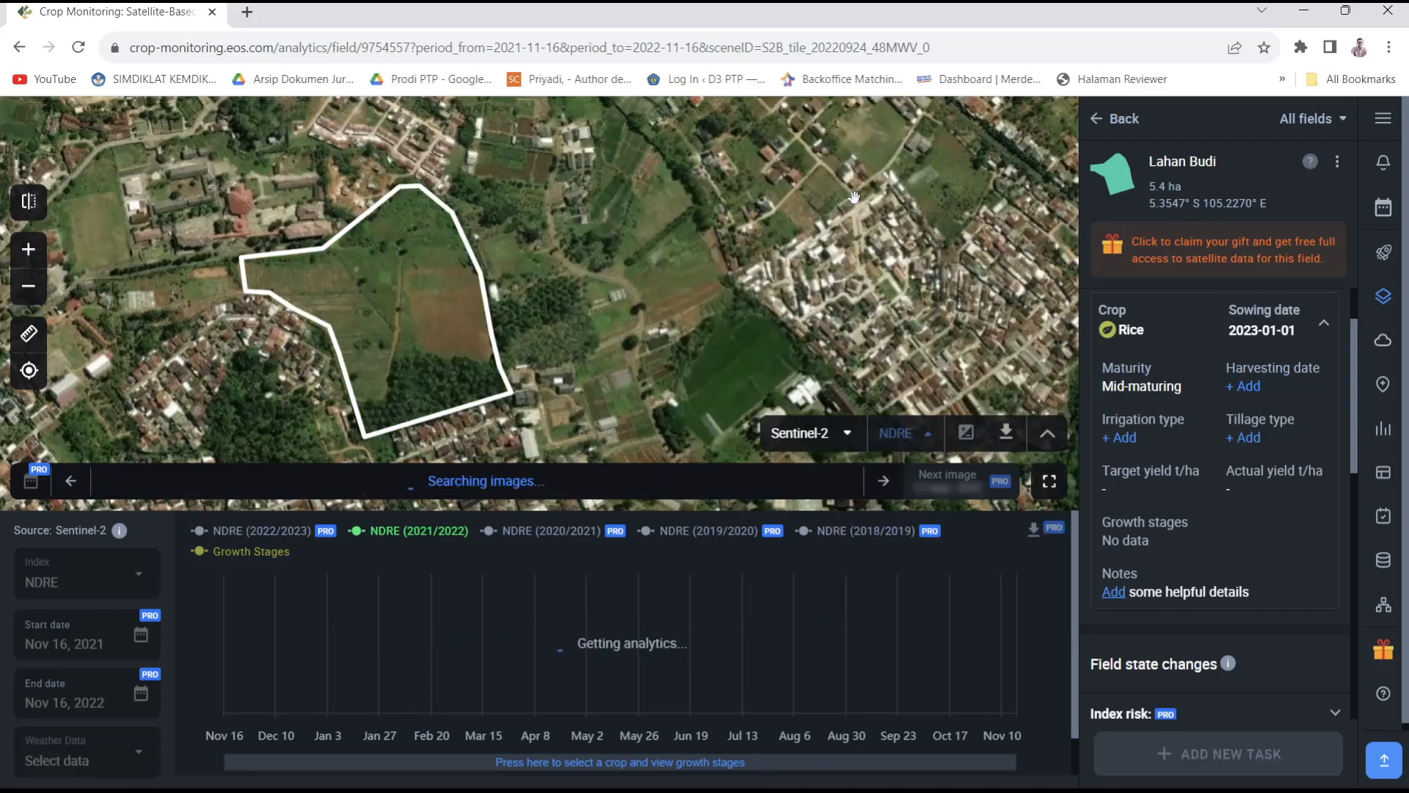
Step: Change the field's map layer from Sentinel-2 imagery to the Slope map
left_click(928, 439)
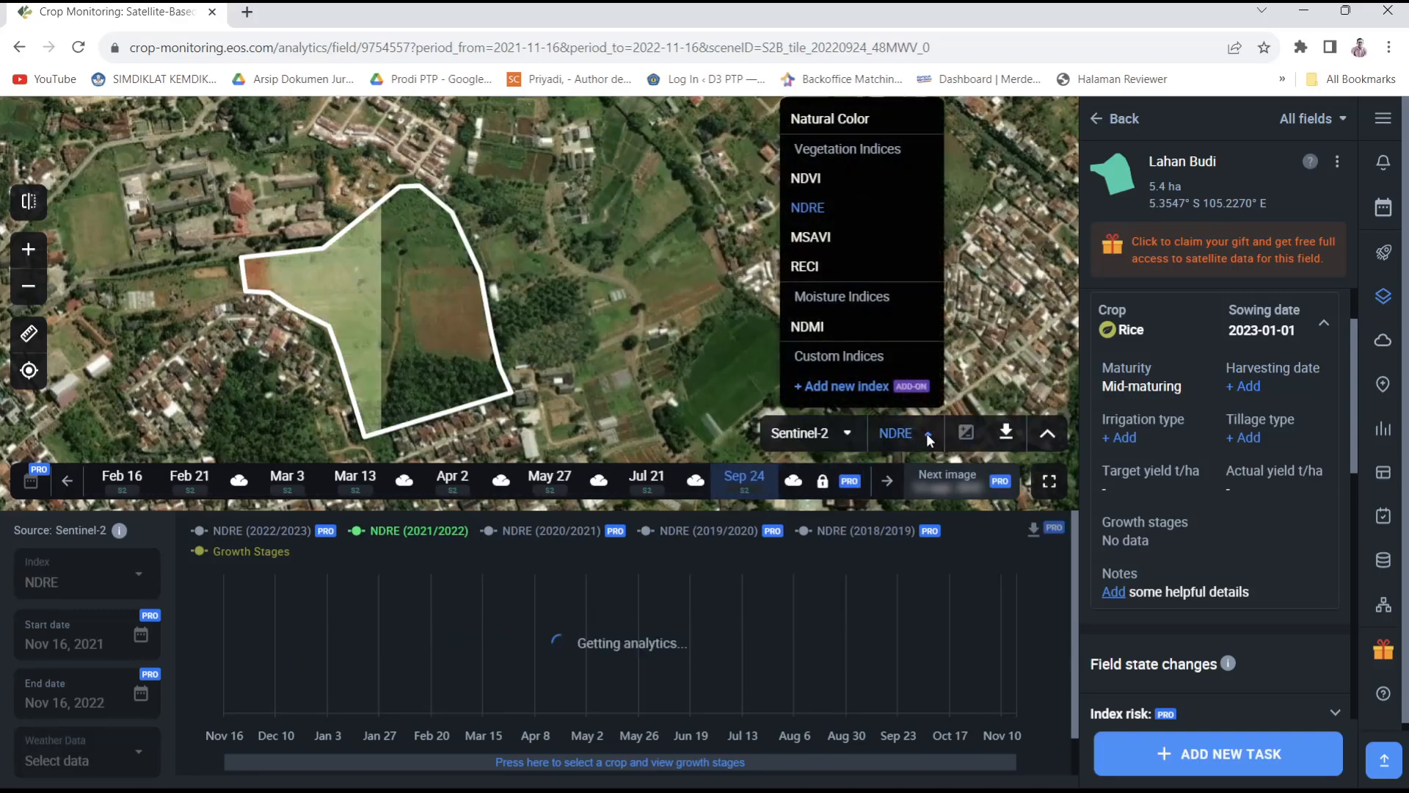
left_click(842, 440)
left_click(849, 439)
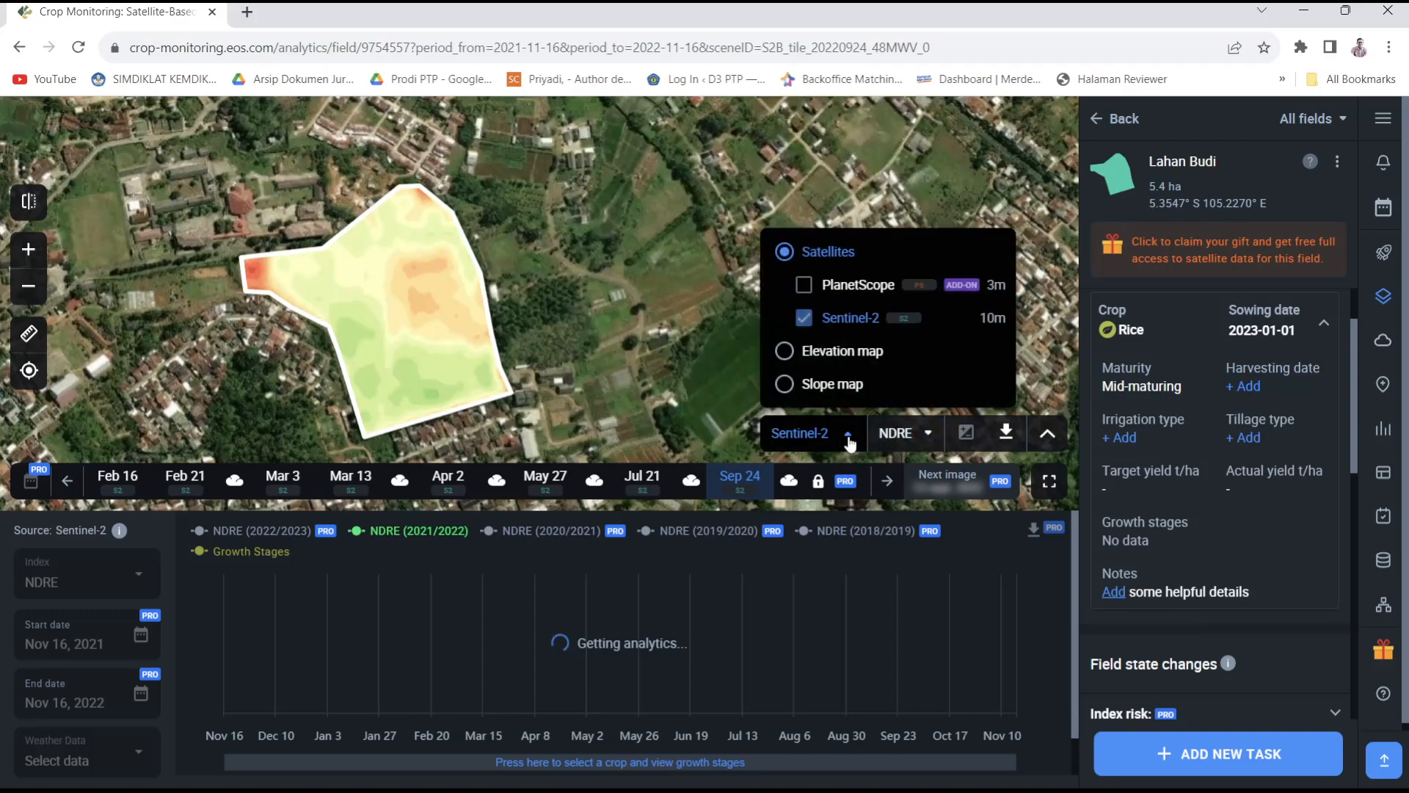
left_click(834, 385)
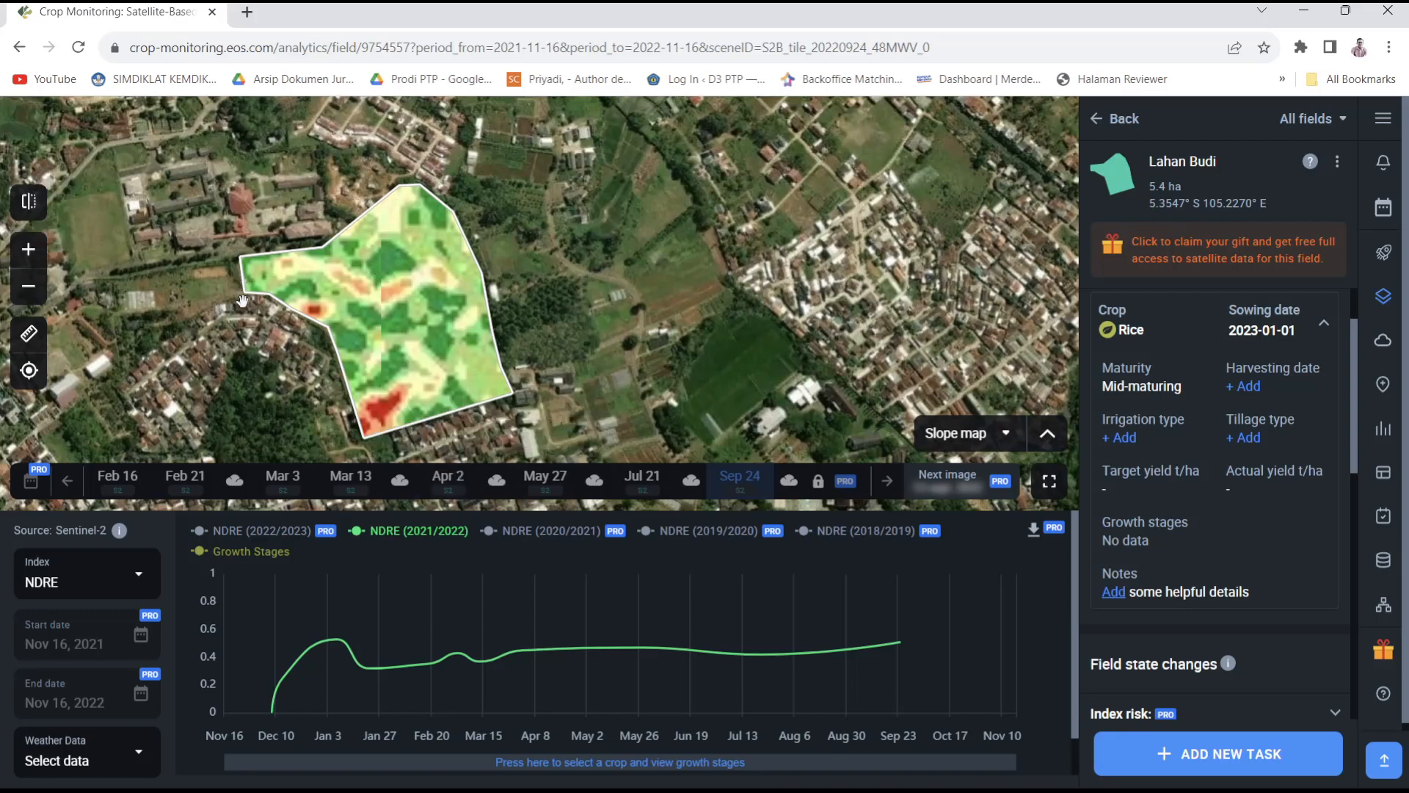
left_click(1007, 433)
left_click(1013, 438)
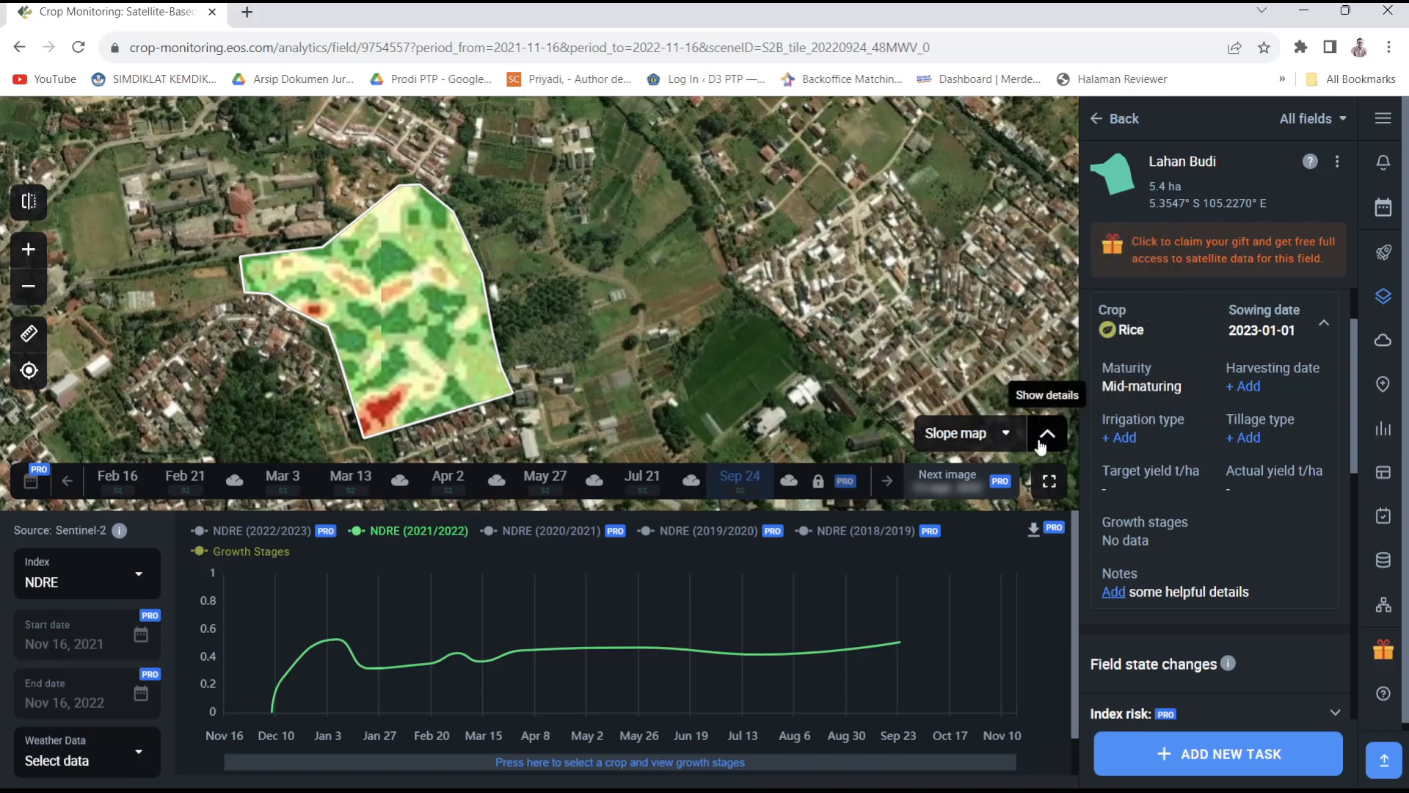
Step: Show the slope map legend, compare the field's slope classes with it, and hide the legend
left_click(1047, 438)
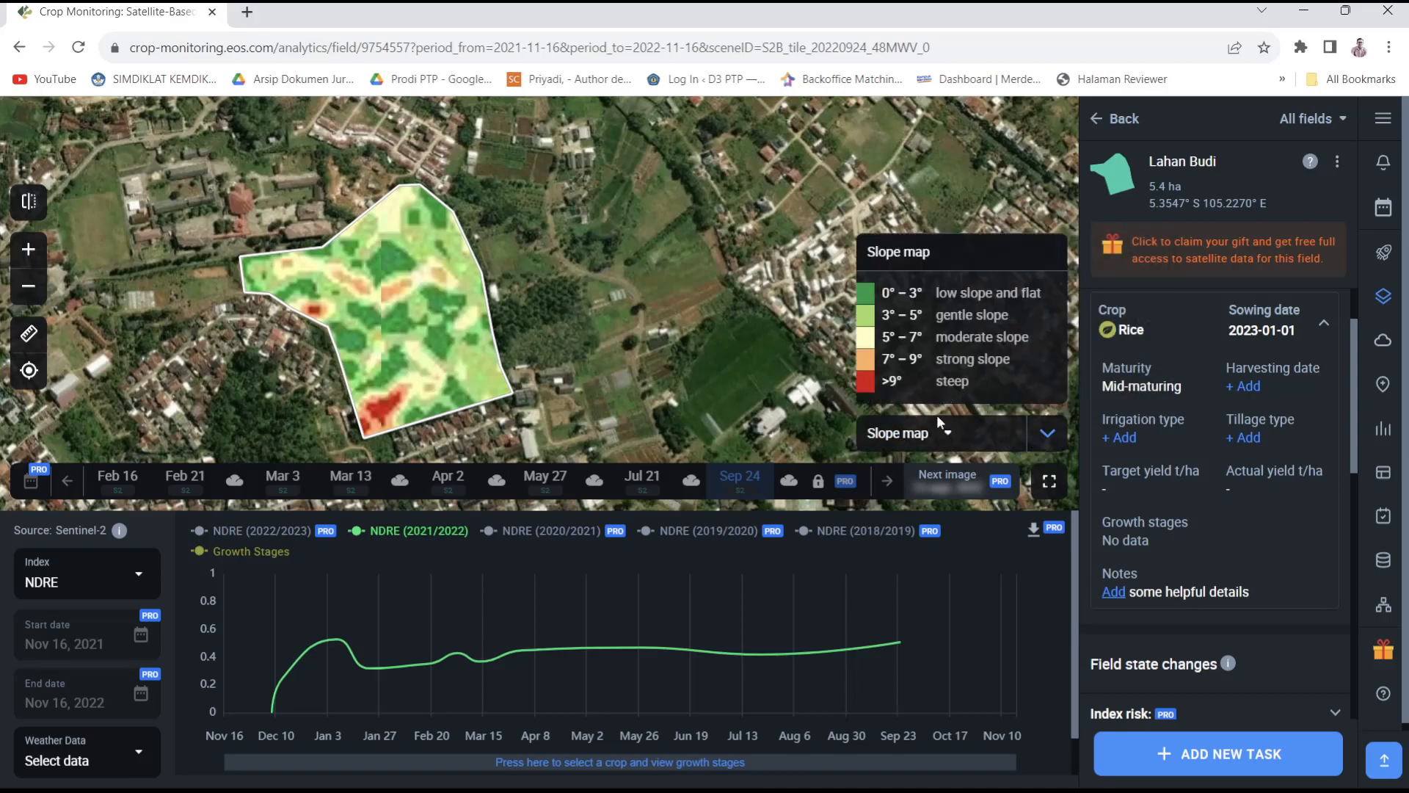
left_click(942, 435)
left_click(942, 434)
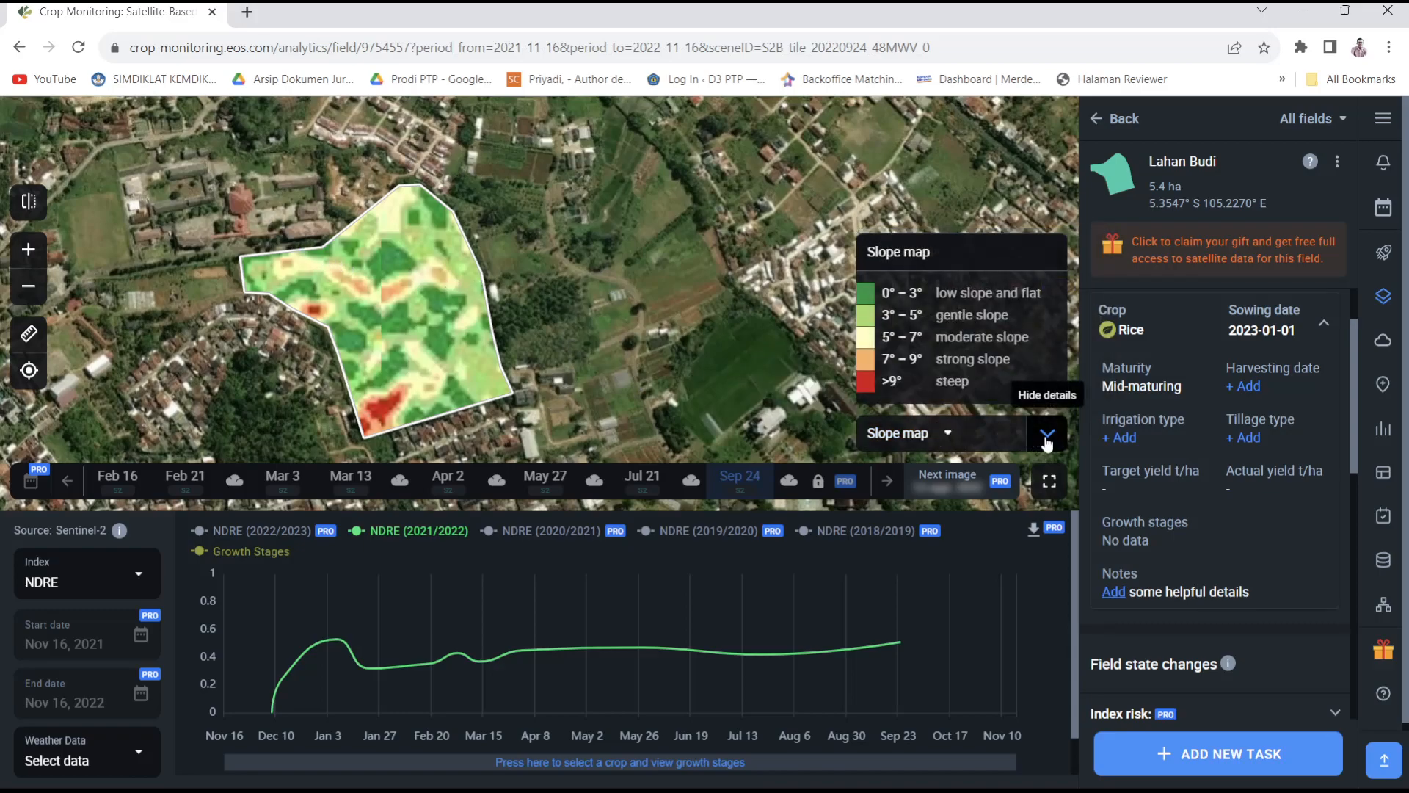
scroll(550, 293, "up", 2)
left_click_drag(551, 293, 778, 254)
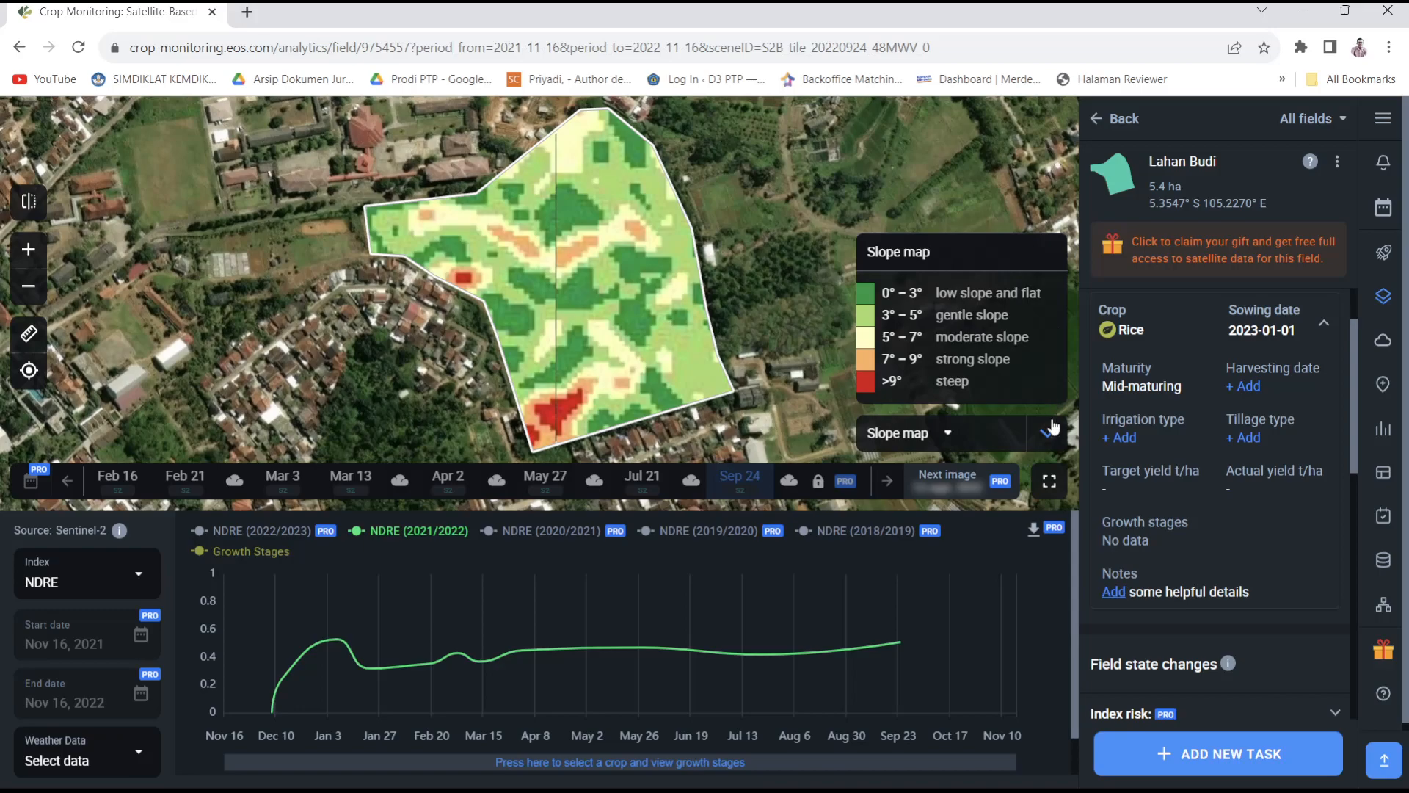
left_click(1049, 430)
left_click(1050, 429)
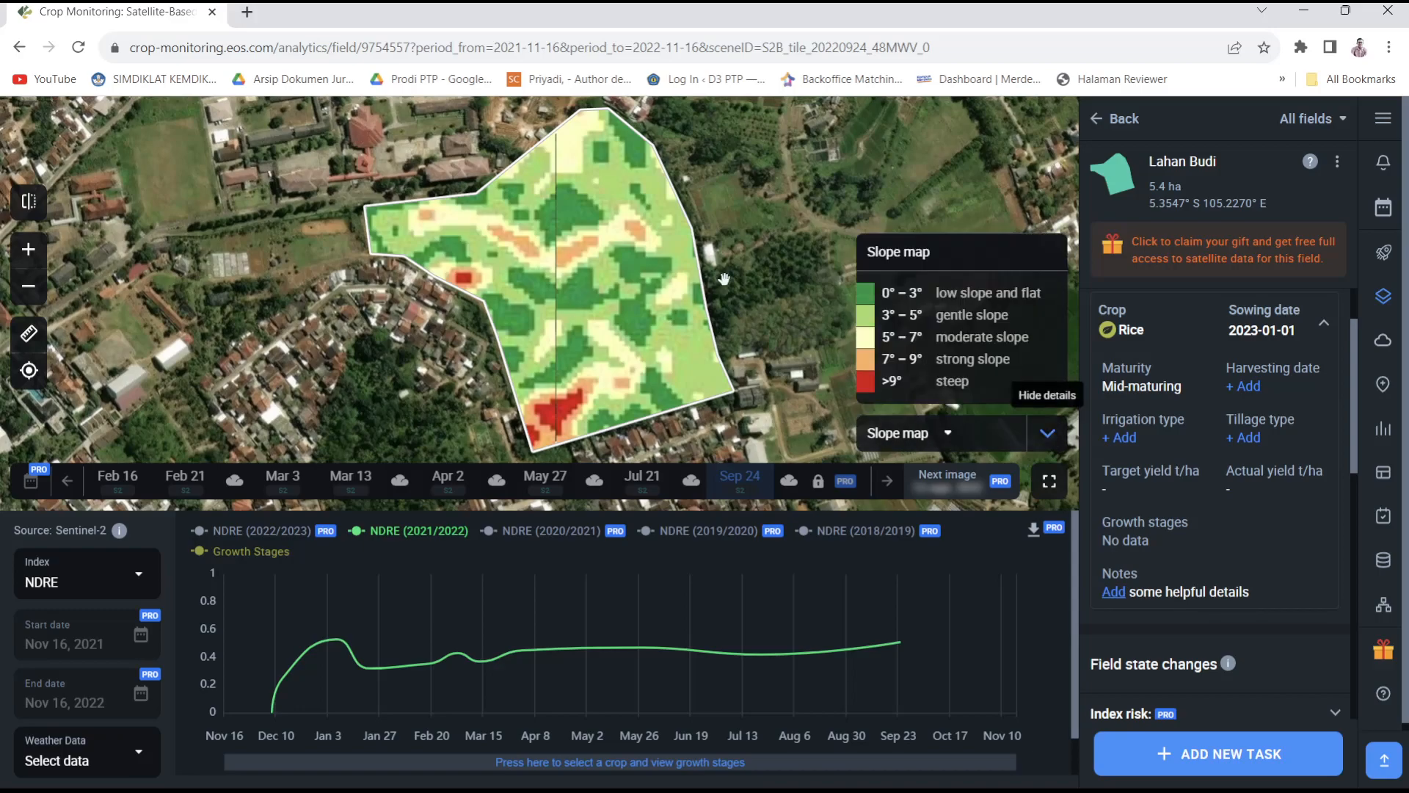
scroll(568, 258, "down", 1)
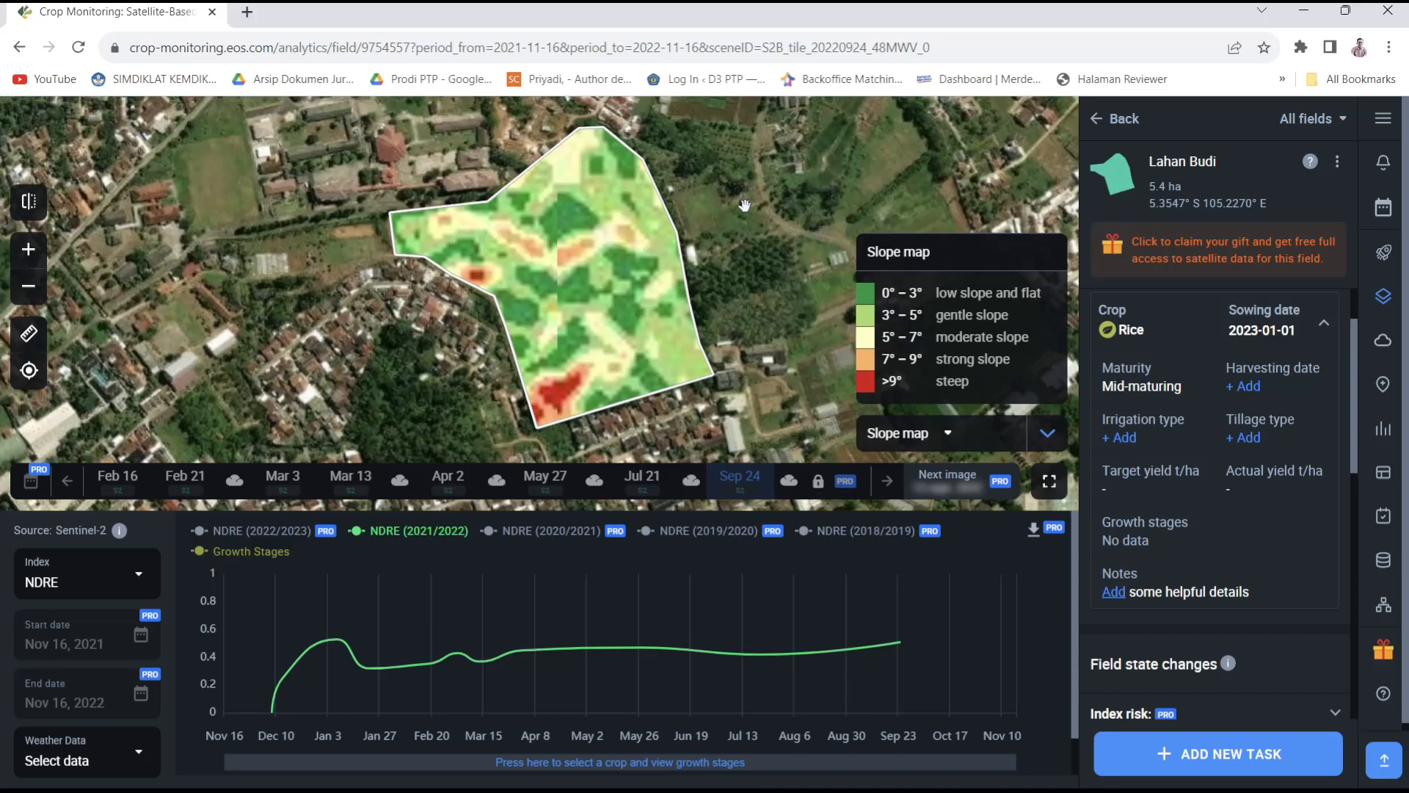
left_click(1050, 443)
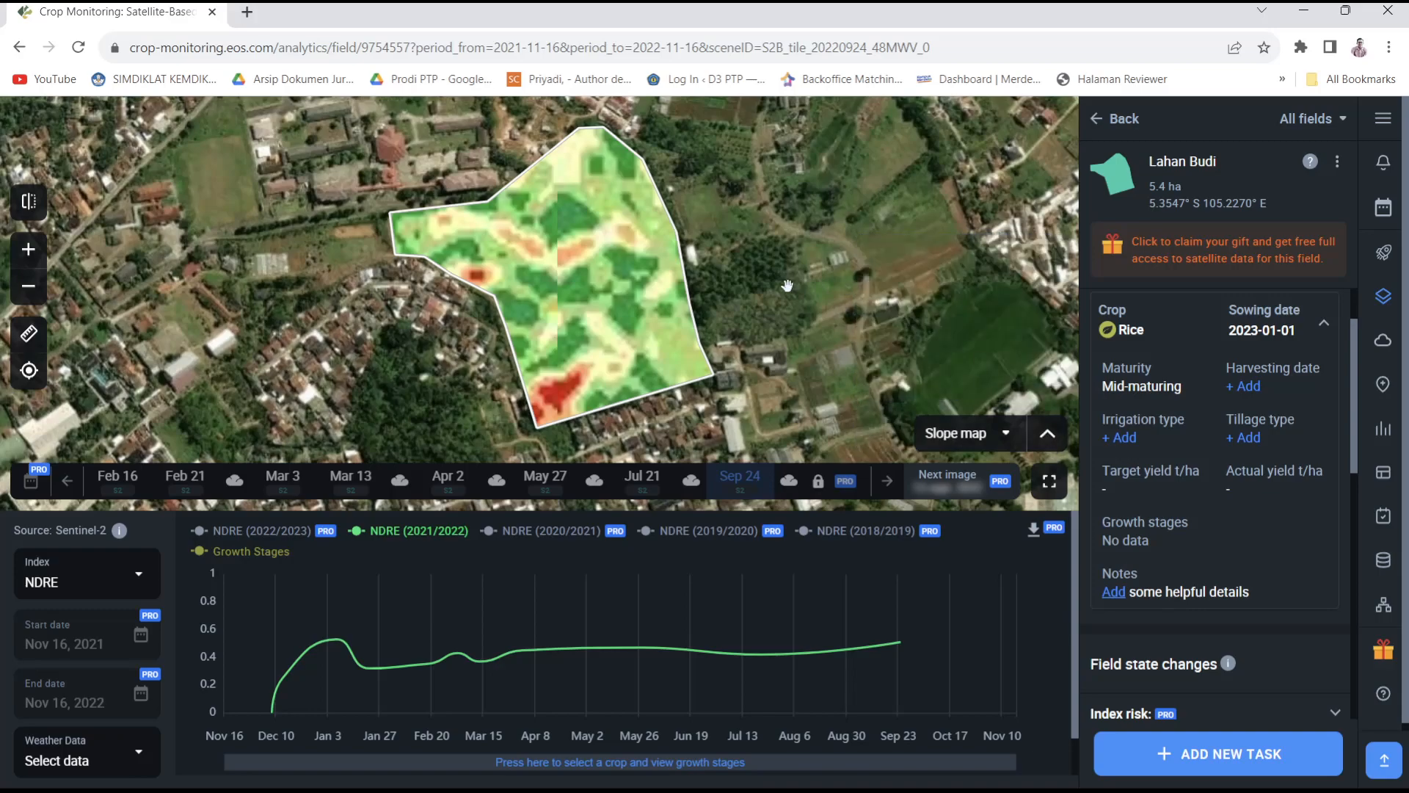